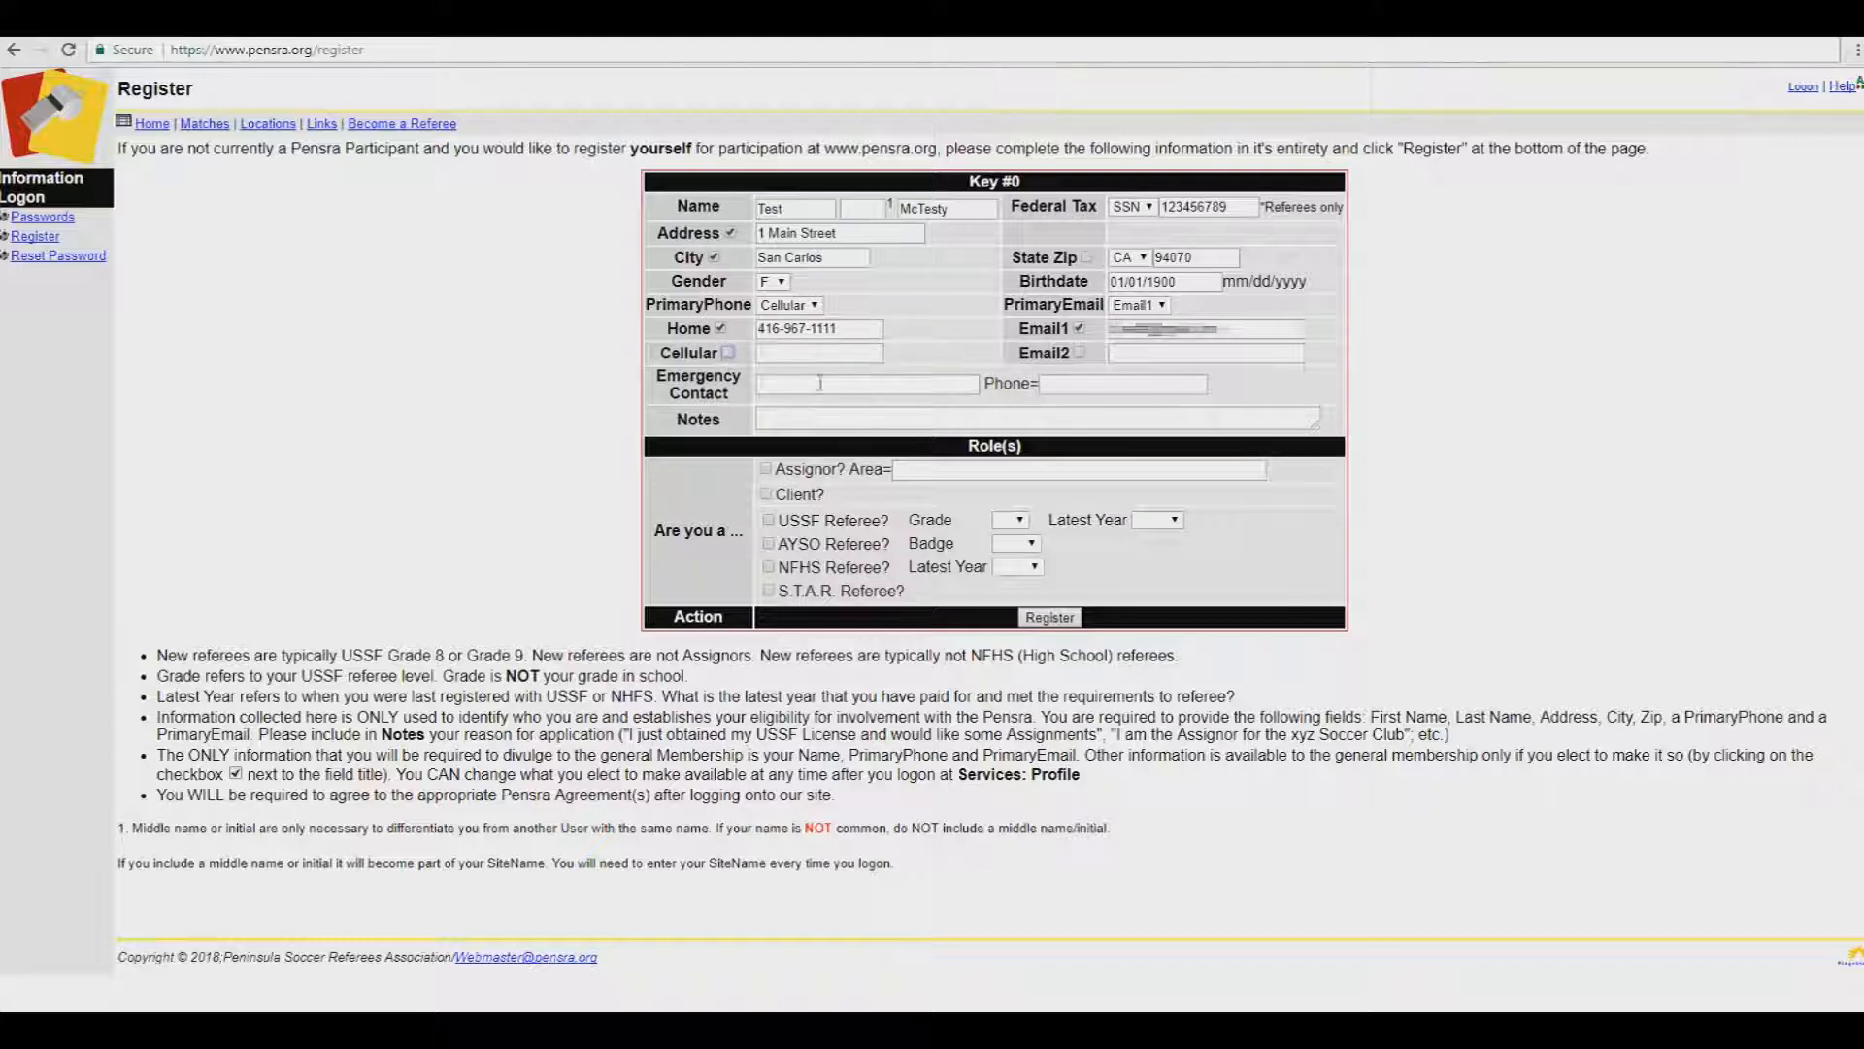
Step: Enter the applicant's cellular phone number on the registration form
{"action": "left_click", "coordinate": [840, 354]}
{"action": "left_click", "coordinate": [806, 416]}
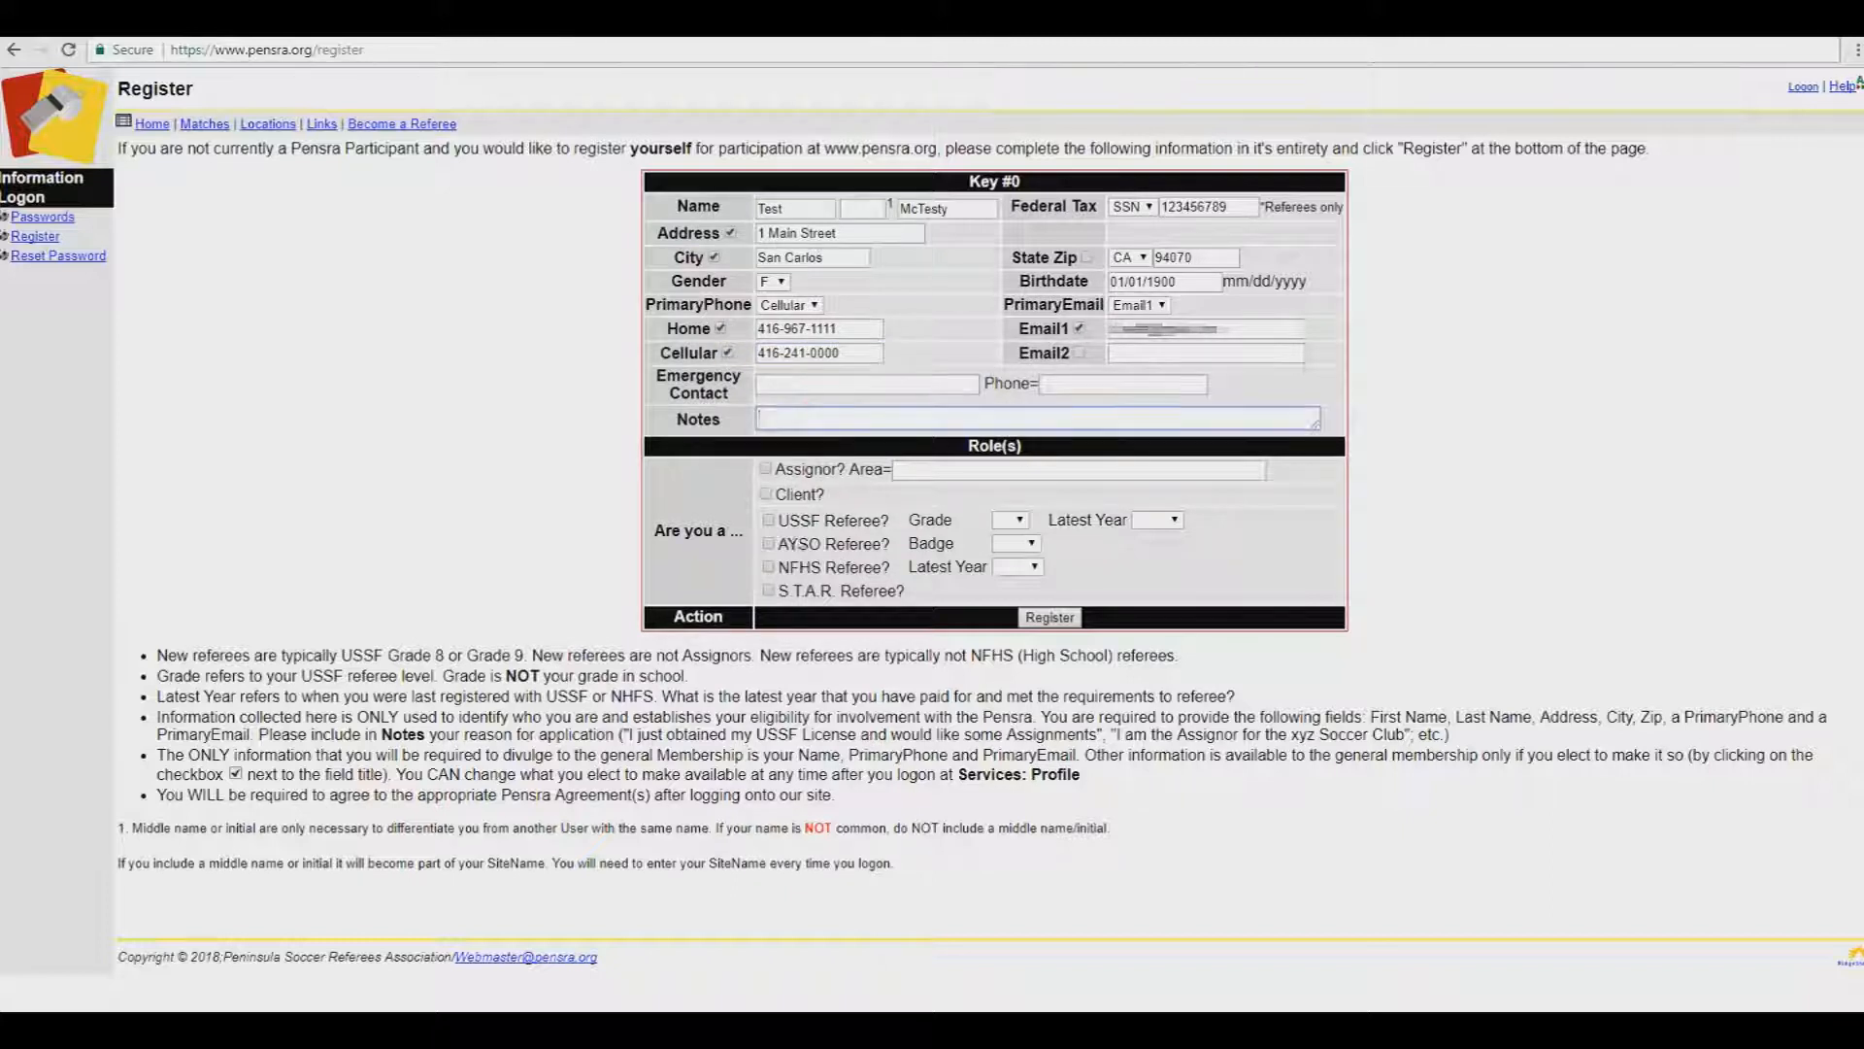
Step: Mark the applicant as a USSF Referee, Grade 8, latest year 2018, and submit
{"action": "left_click", "coordinate": [768, 520]}
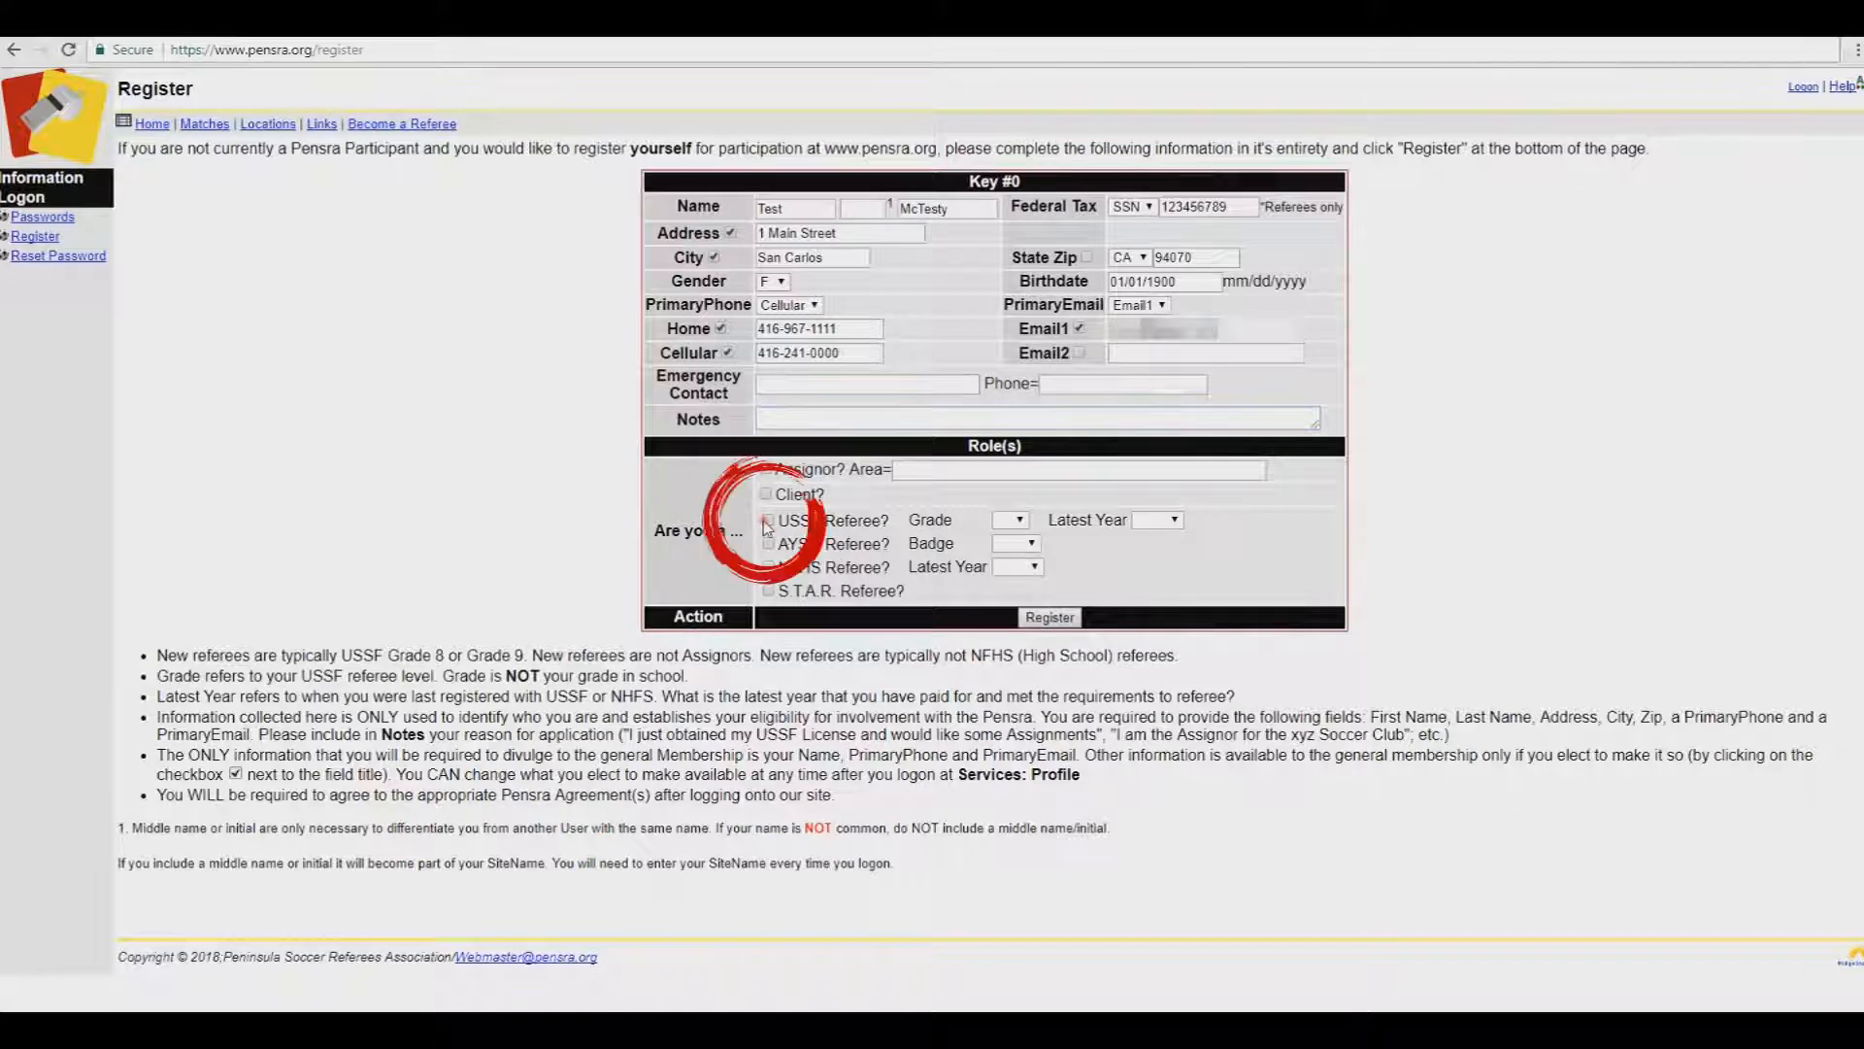
{"action": "left_click", "coordinate": [1009, 520]}
{"action": "left_click", "coordinate": [1003, 666]}
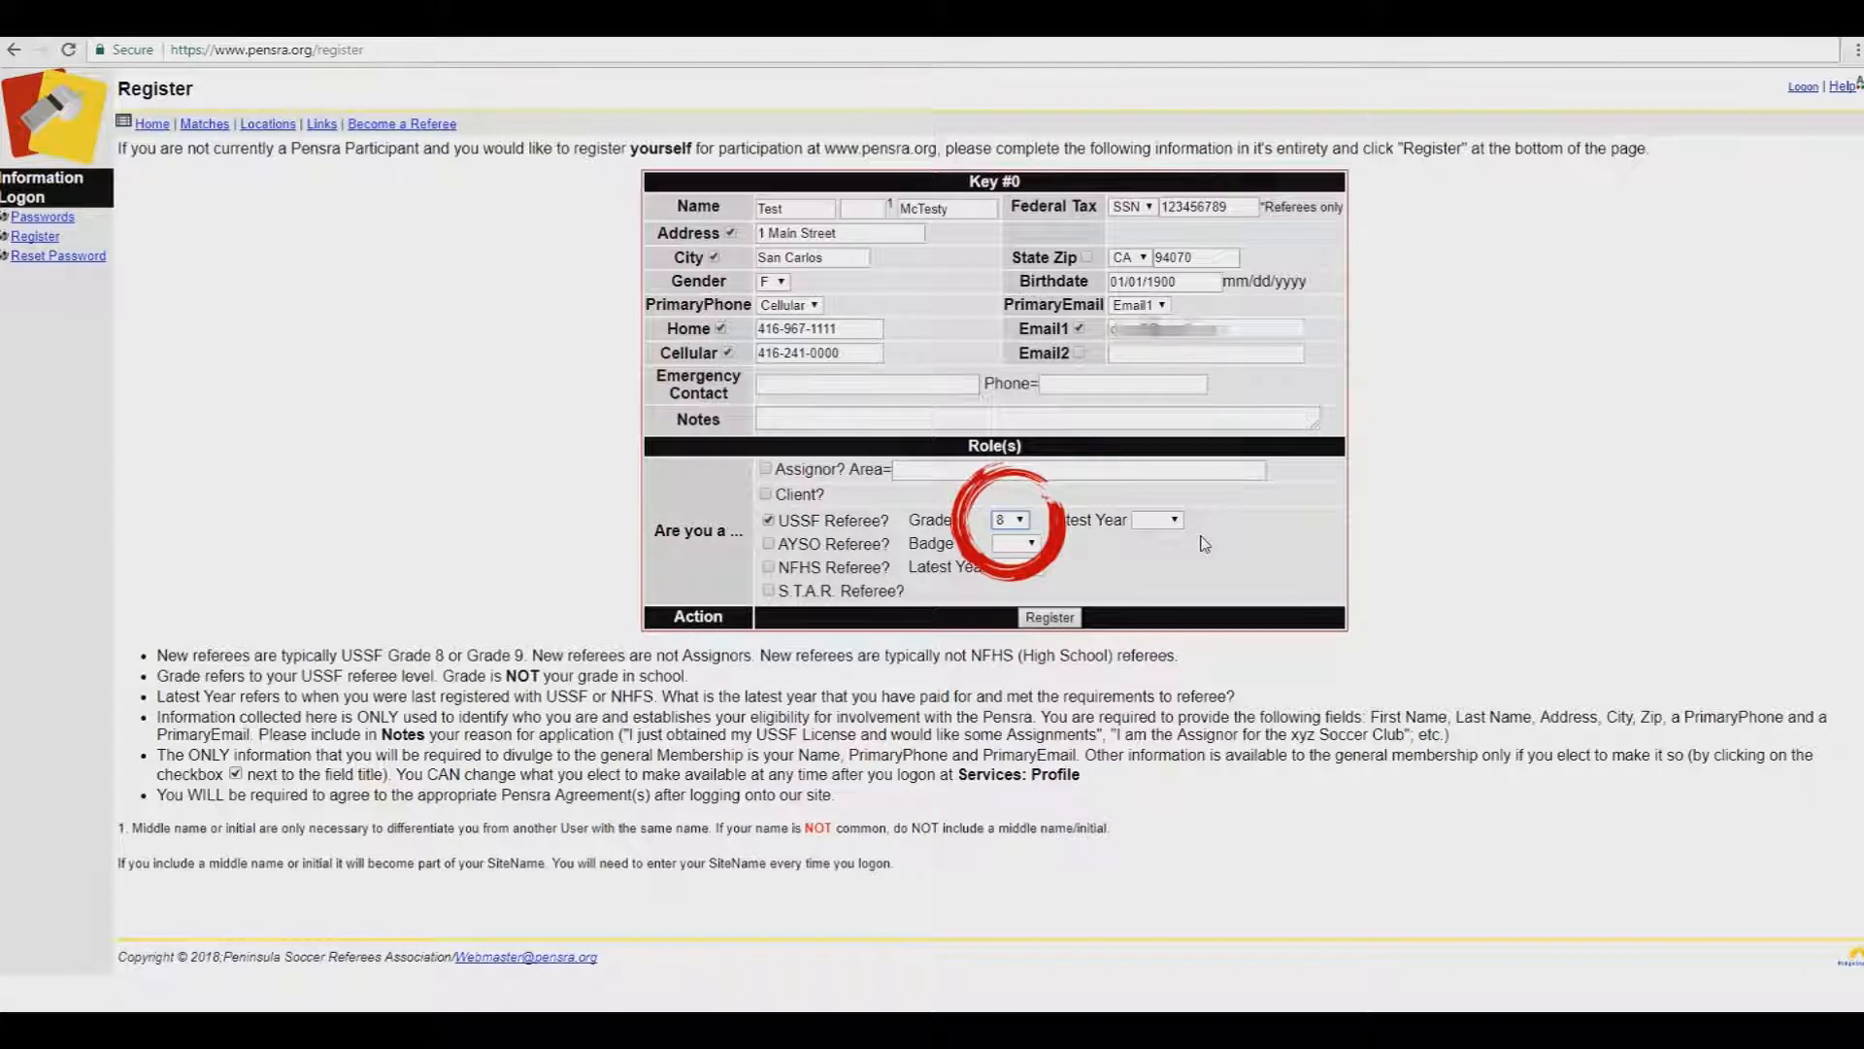
{"action": "left_click", "coordinate": [1157, 519]}
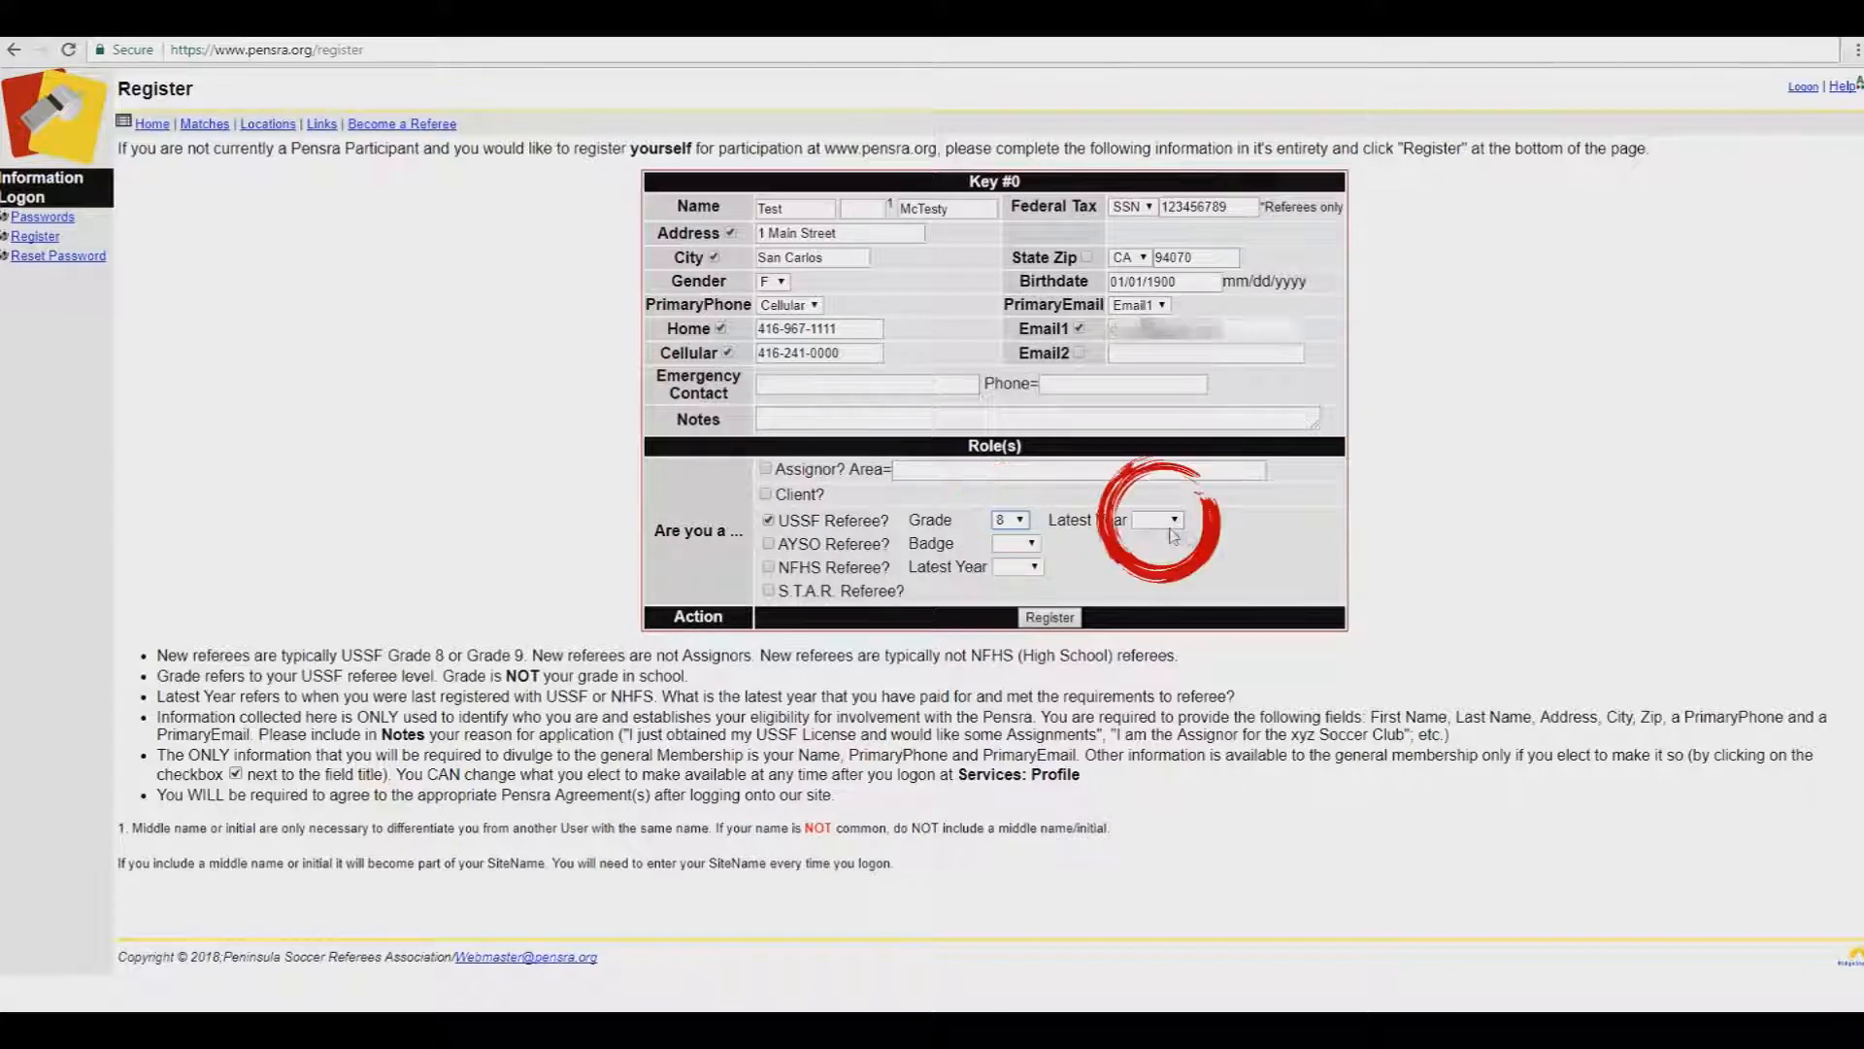
{"action": "left_click", "coordinate": [1152, 601]}
{"action": "left_click", "coordinate": [1050, 617]}
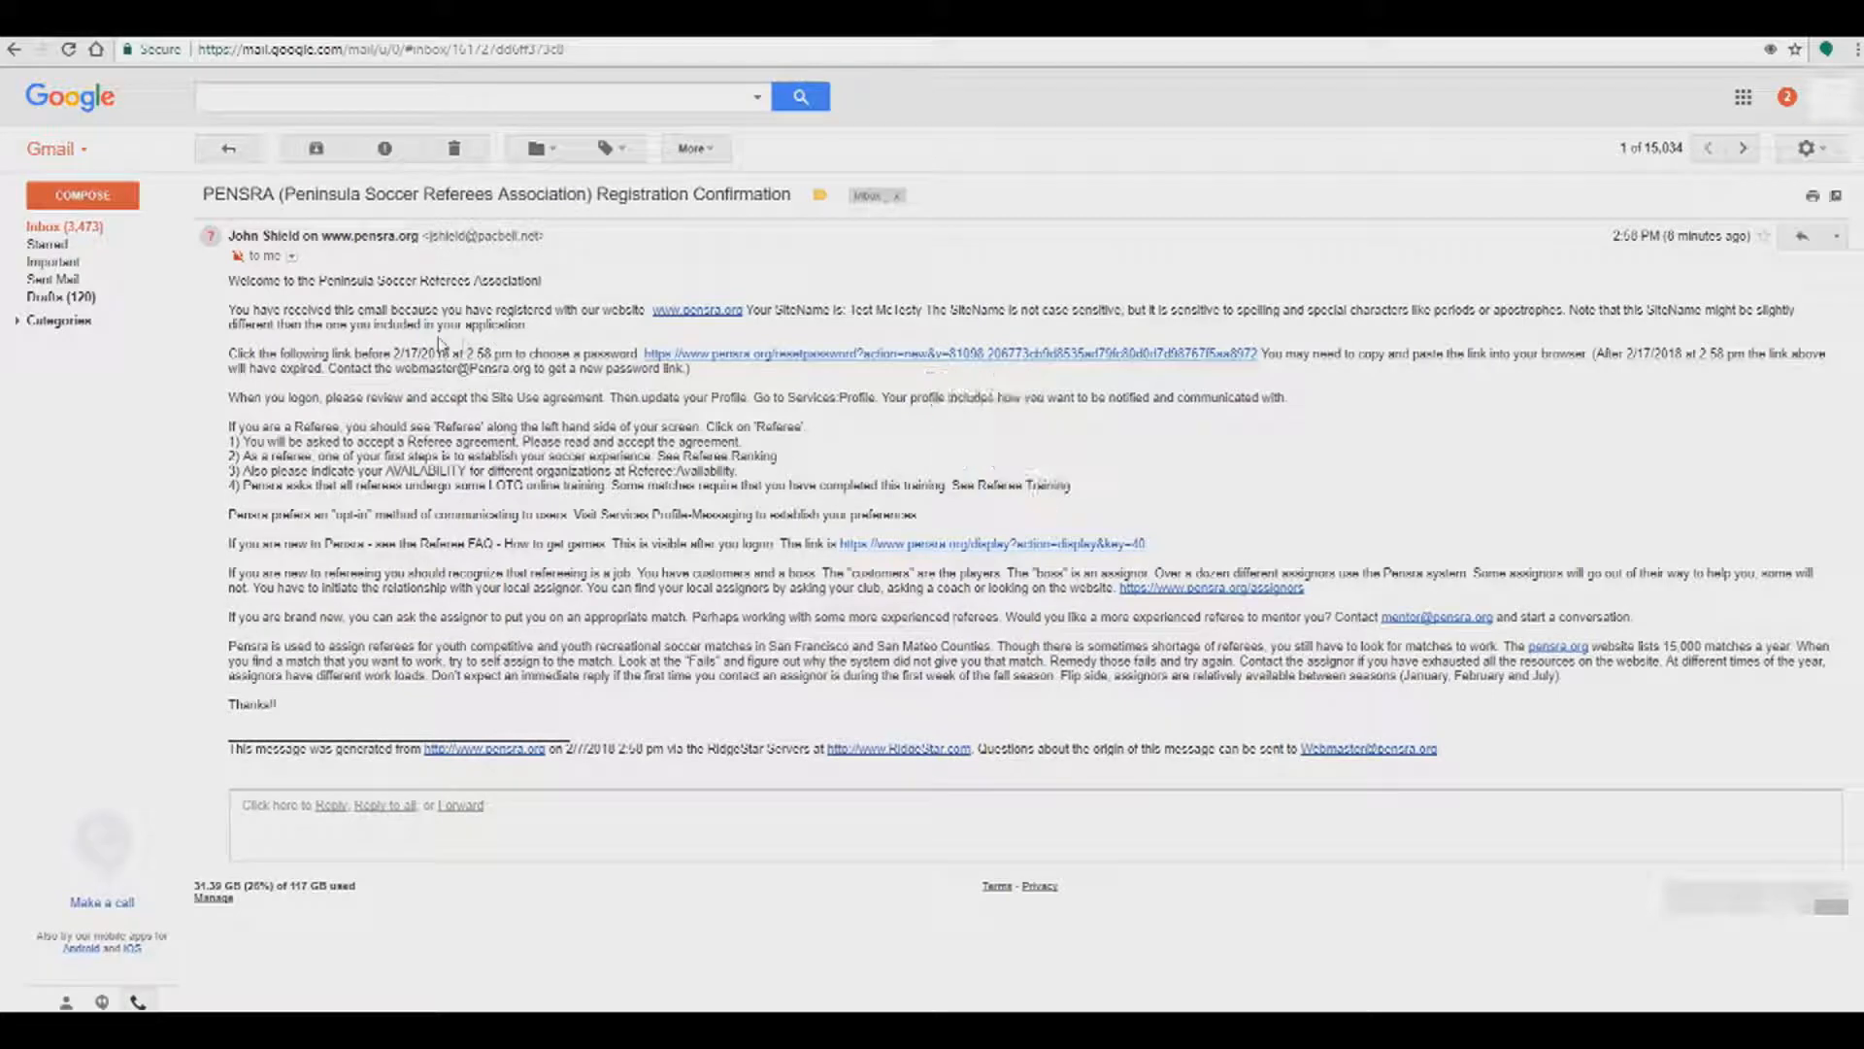
Step: From the confirmation email's link, set and save a very strong new account password
{"action": "left_click", "coordinate": [798, 354]}
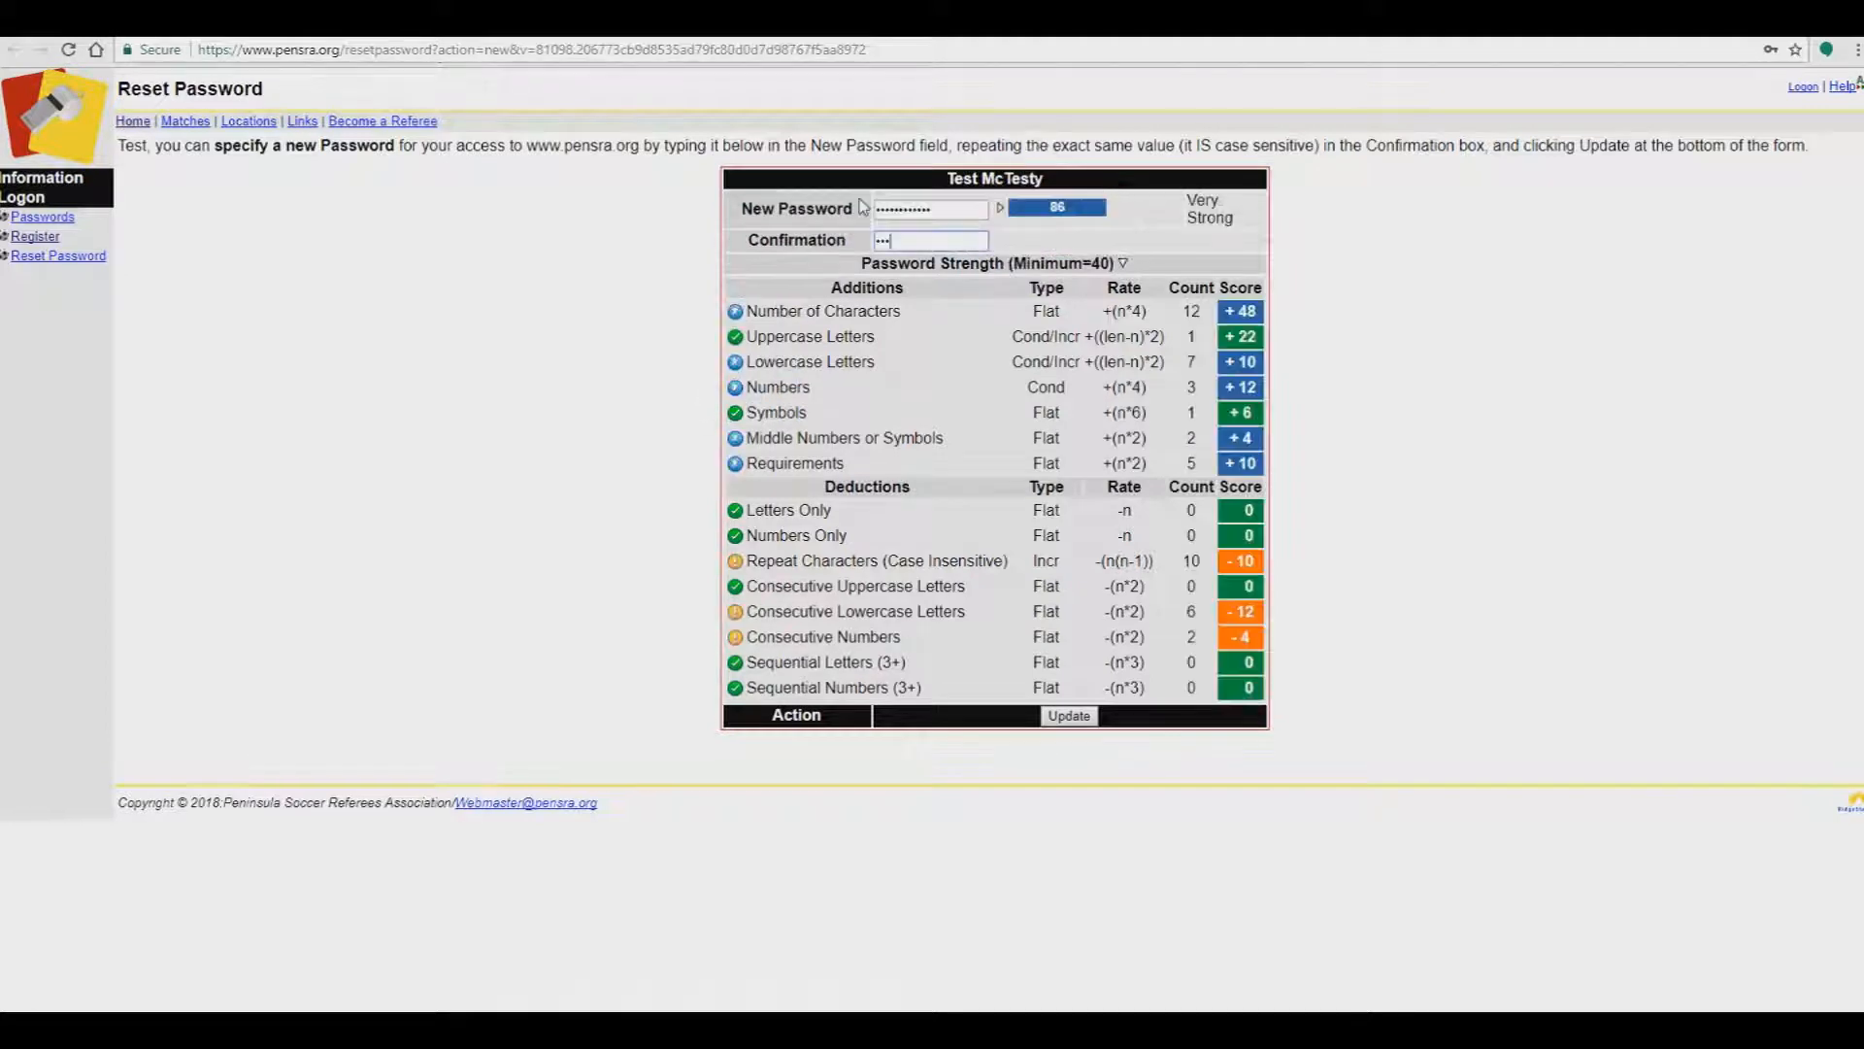
{"action": "type", "text": "•••••••••"}
{"action": "left_click", "coordinate": [1074, 721]}
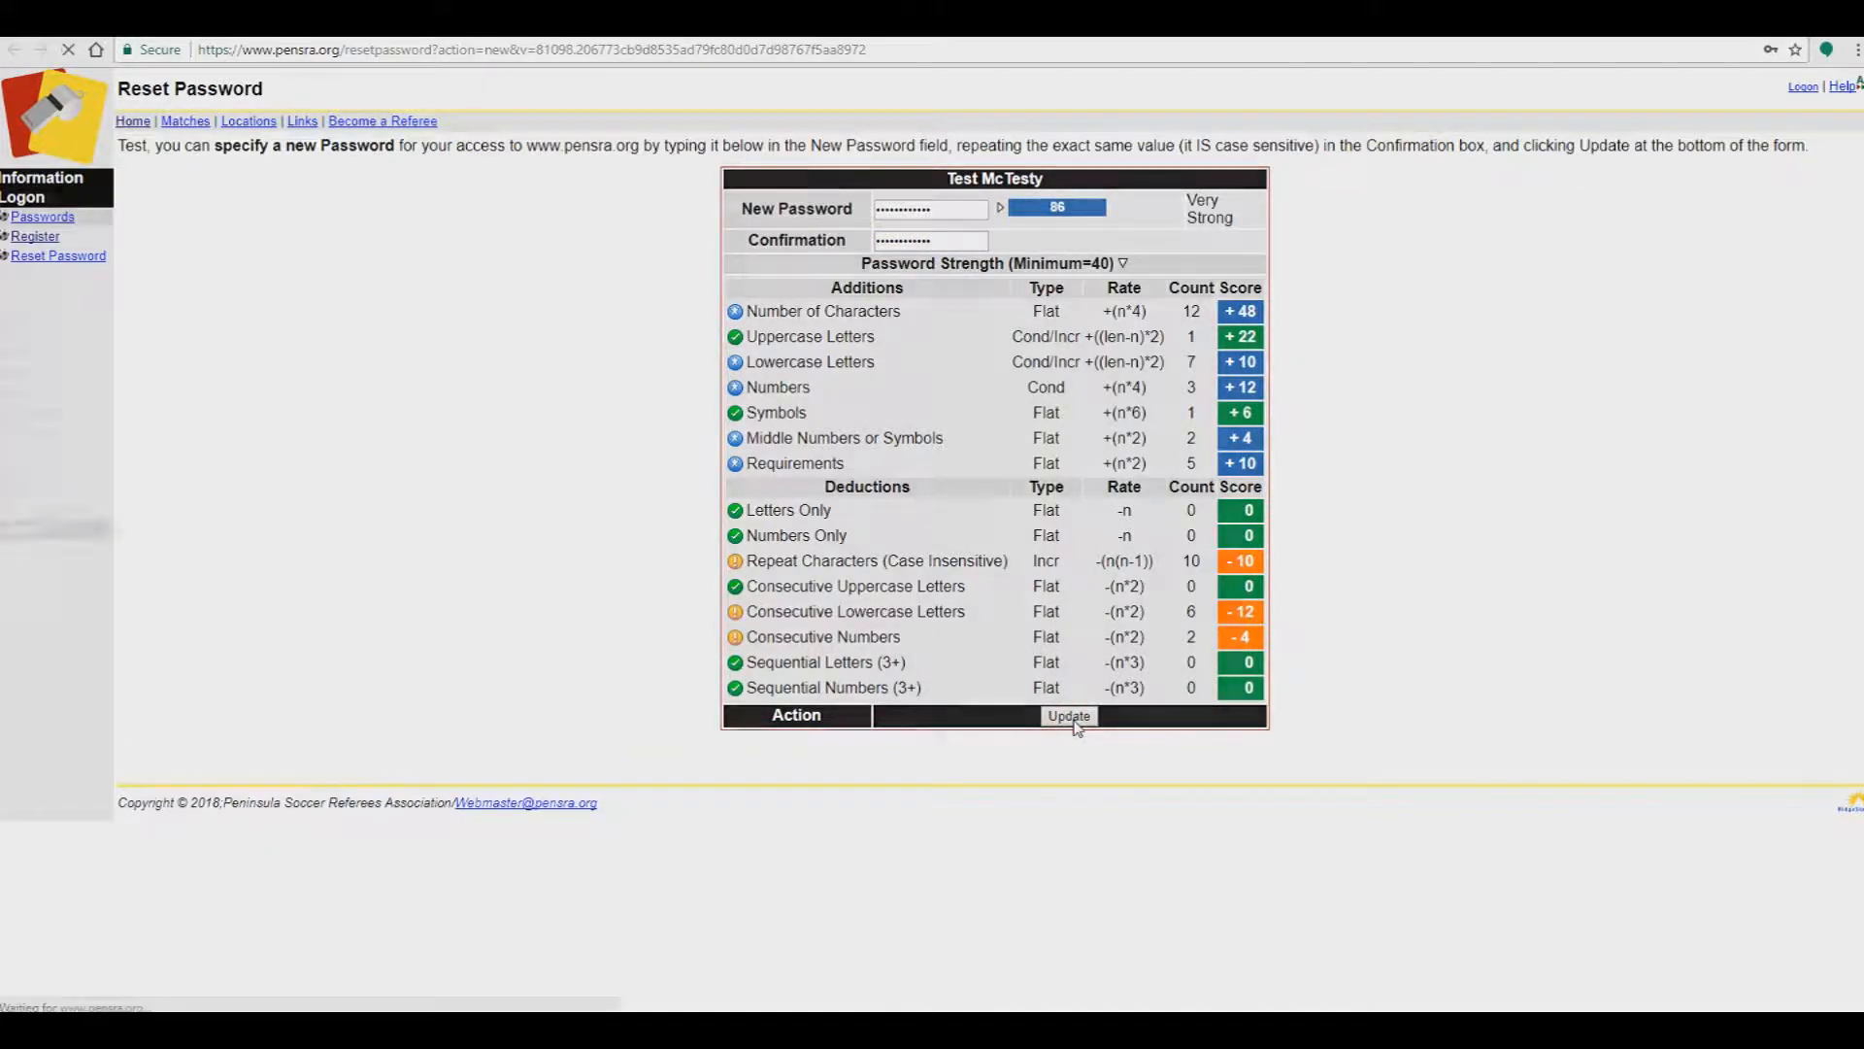
{"action": "scroll", "coordinate": [1076, 709], "scroll_direction": "down", "scroll_amount": 5}
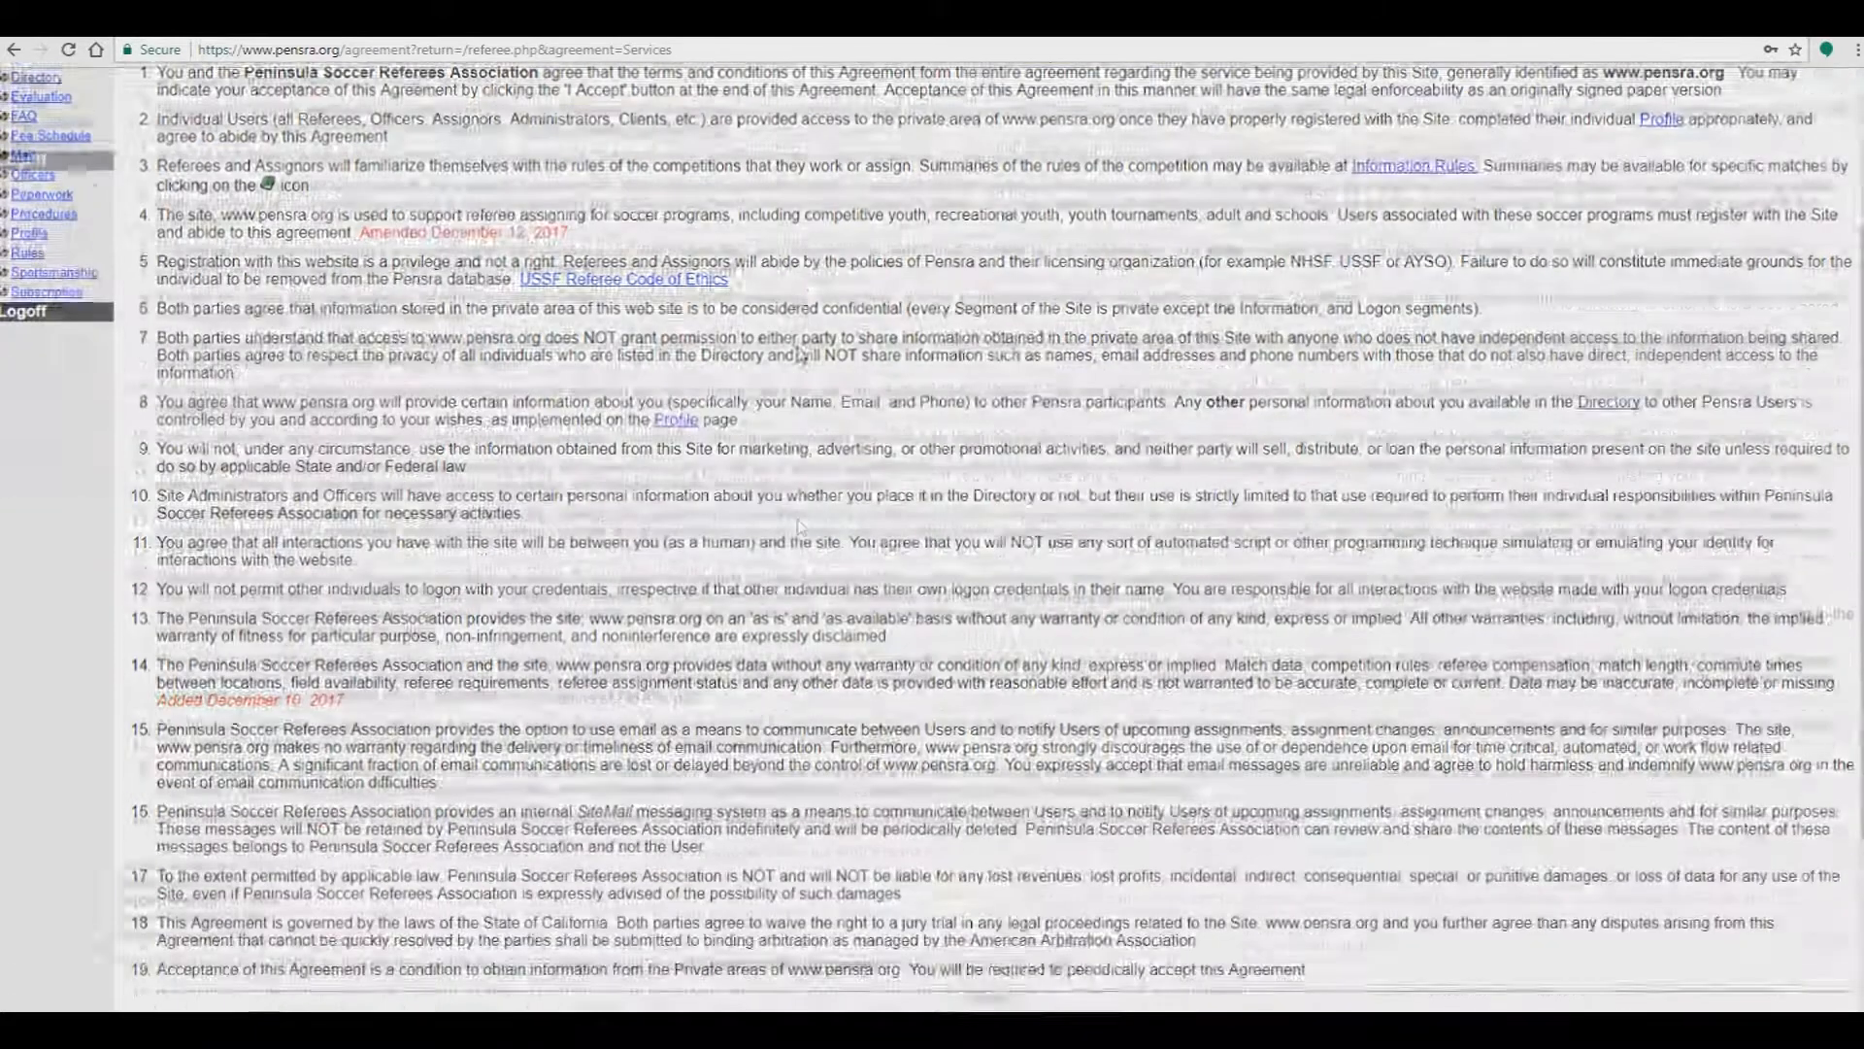
Step: Accept the services agreement and log on with the new site name and password
{"action": "left_click", "coordinate": [988, 919]}
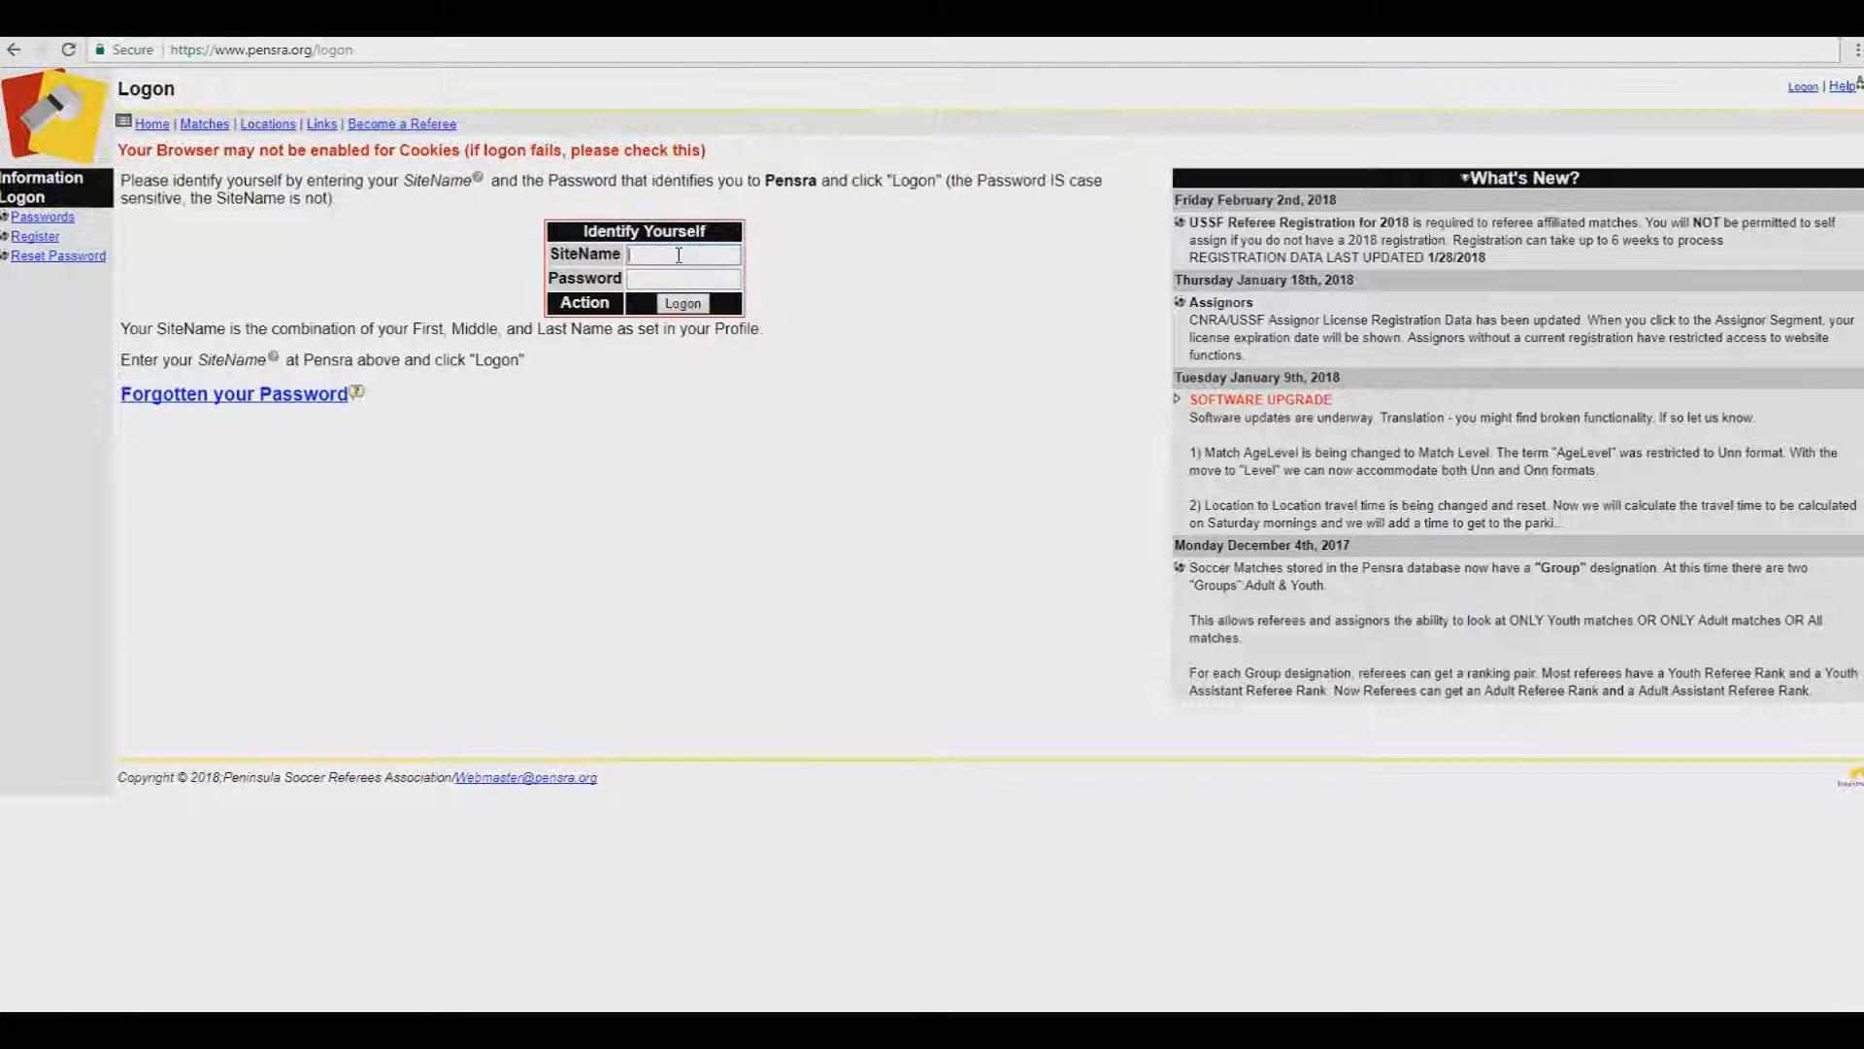
{"action": "left_click", "coordinate": [679, 255]}
{"action": "type", "text": "Test Mc"}
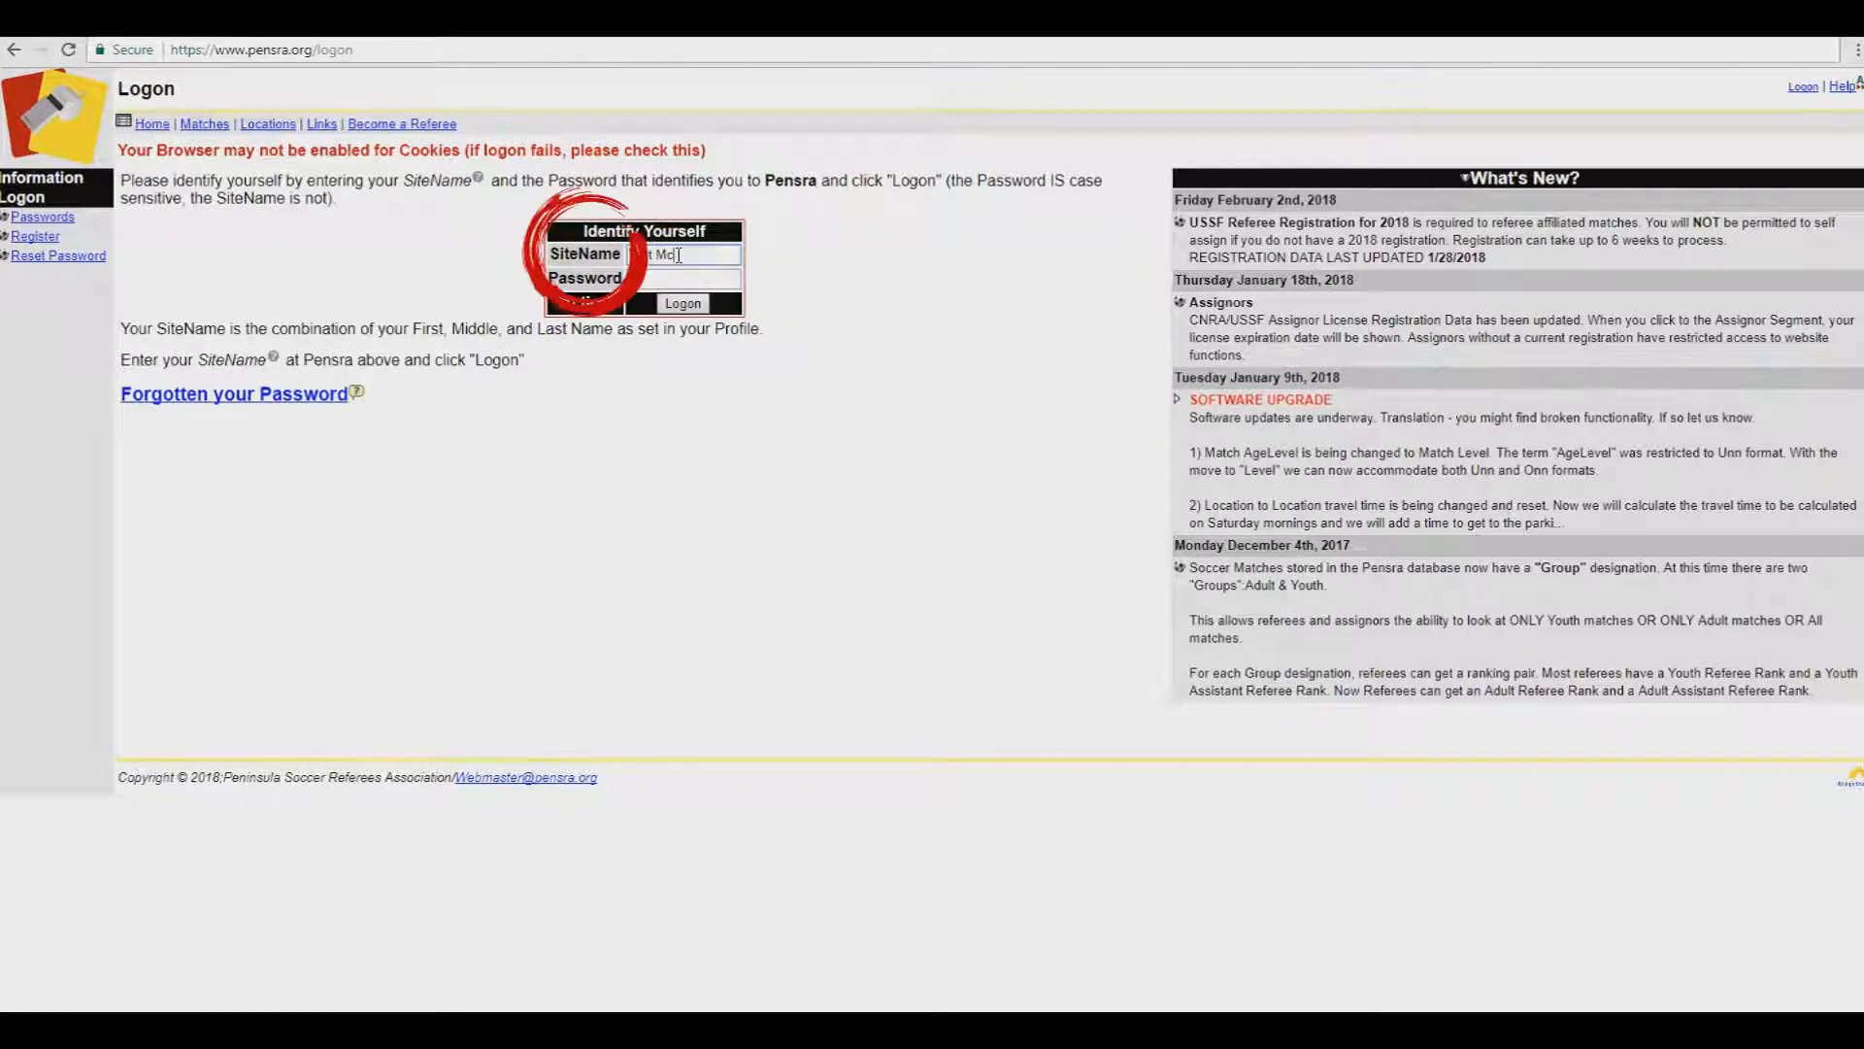
{"action": "type", "text": "Testy"}
{"action": "key", "text": "Tab"}
{"action": "type", "text": "•••"}
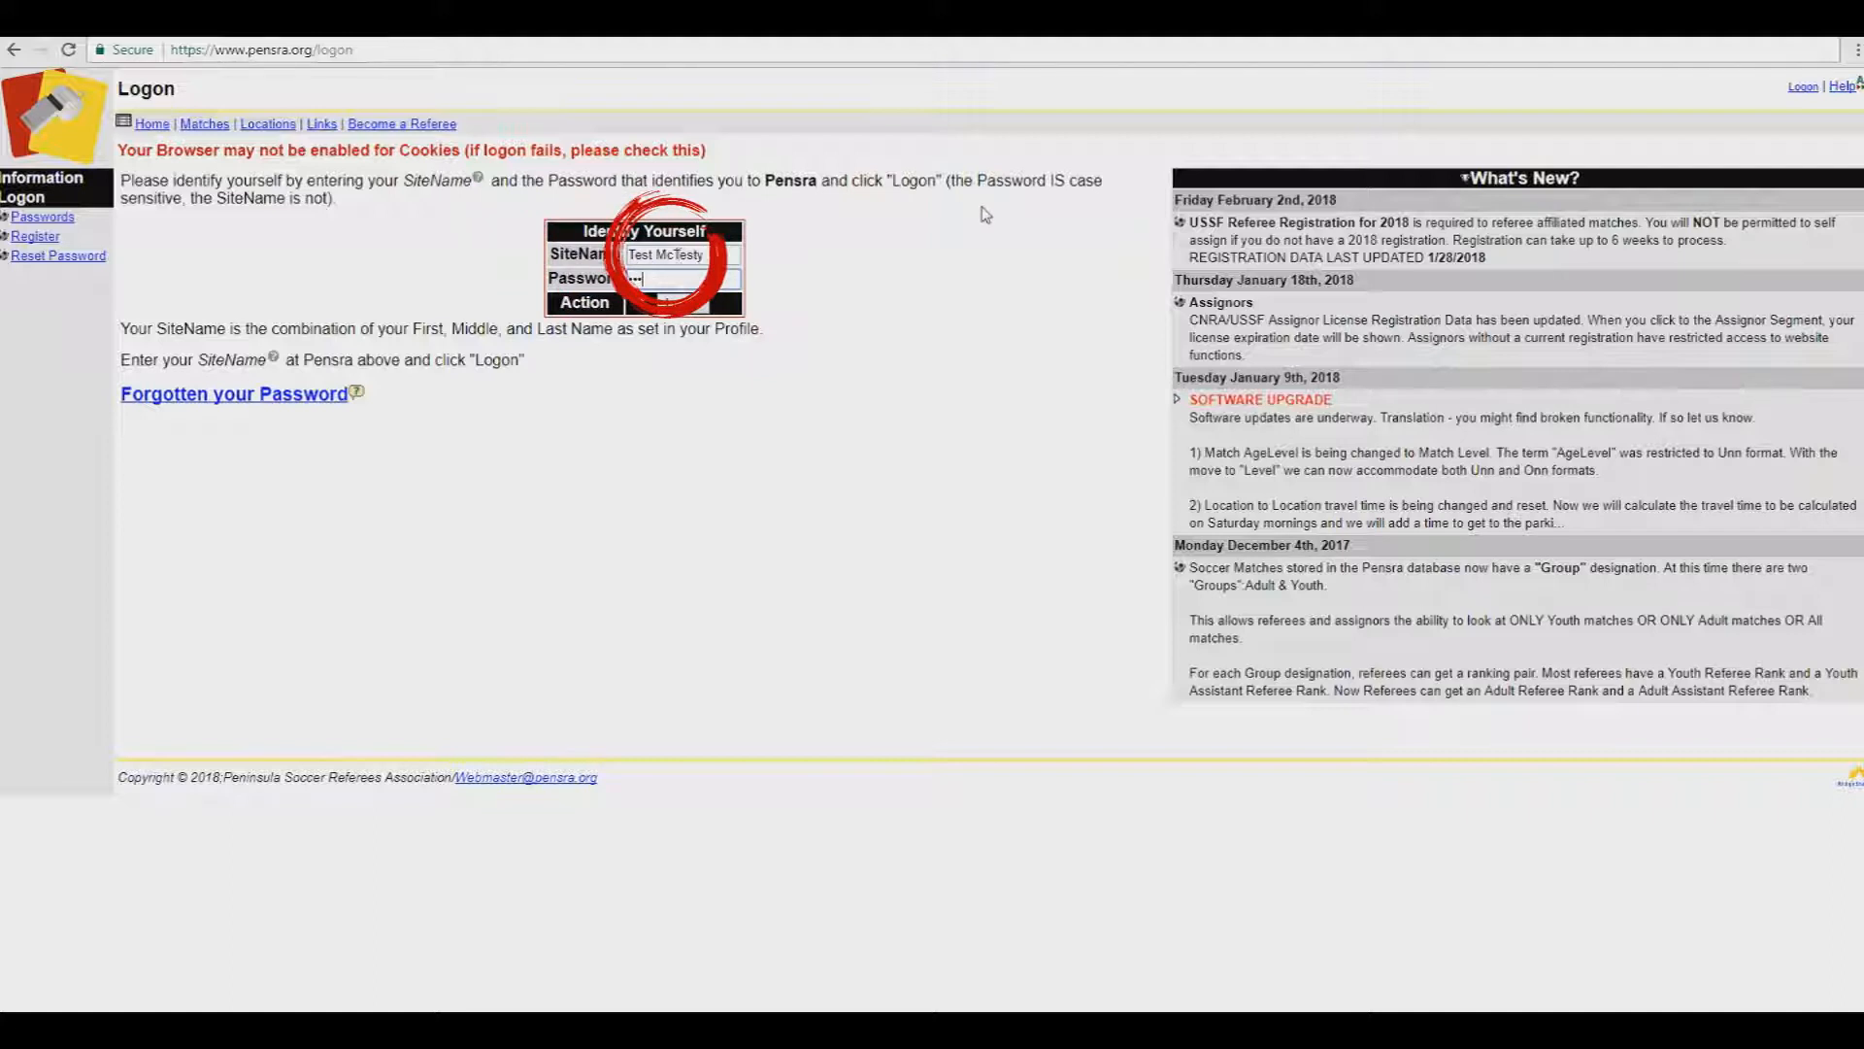
{"action": "type", "text": "••••••••••"}
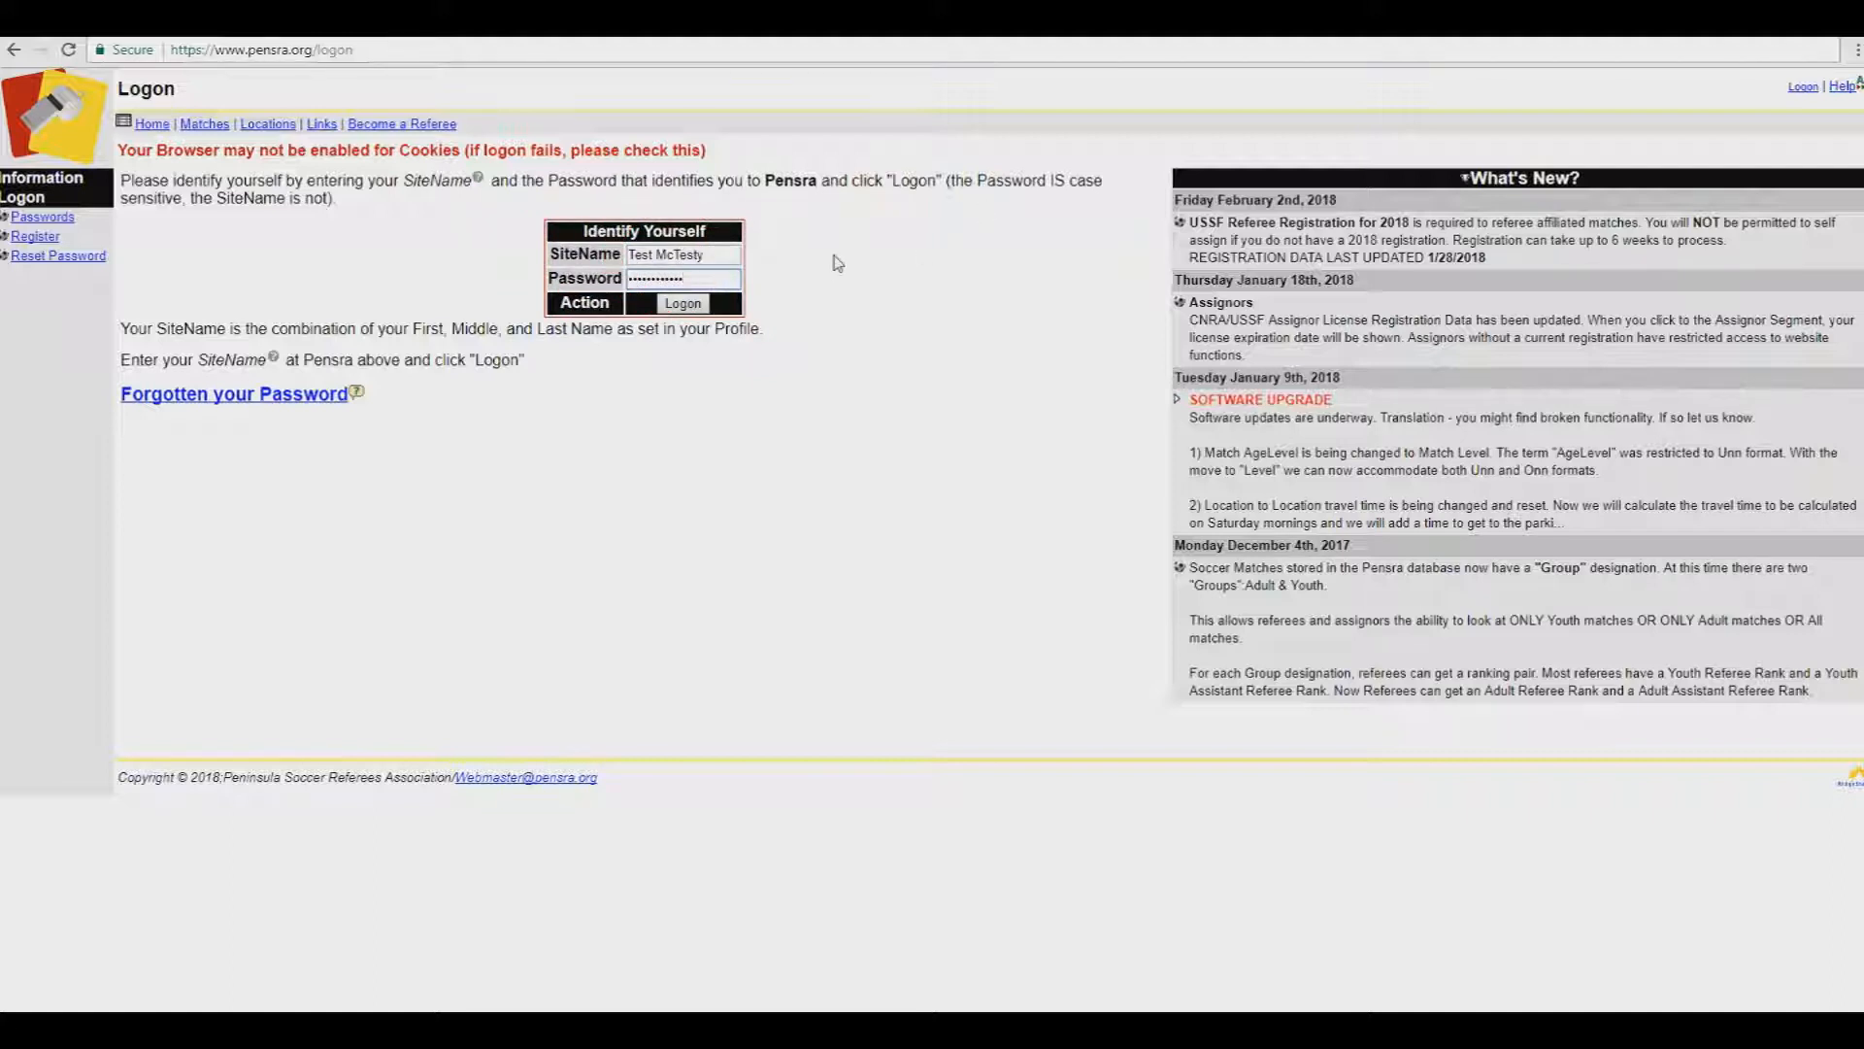
{"action": "left_click", "coordinate": [685, 304]}
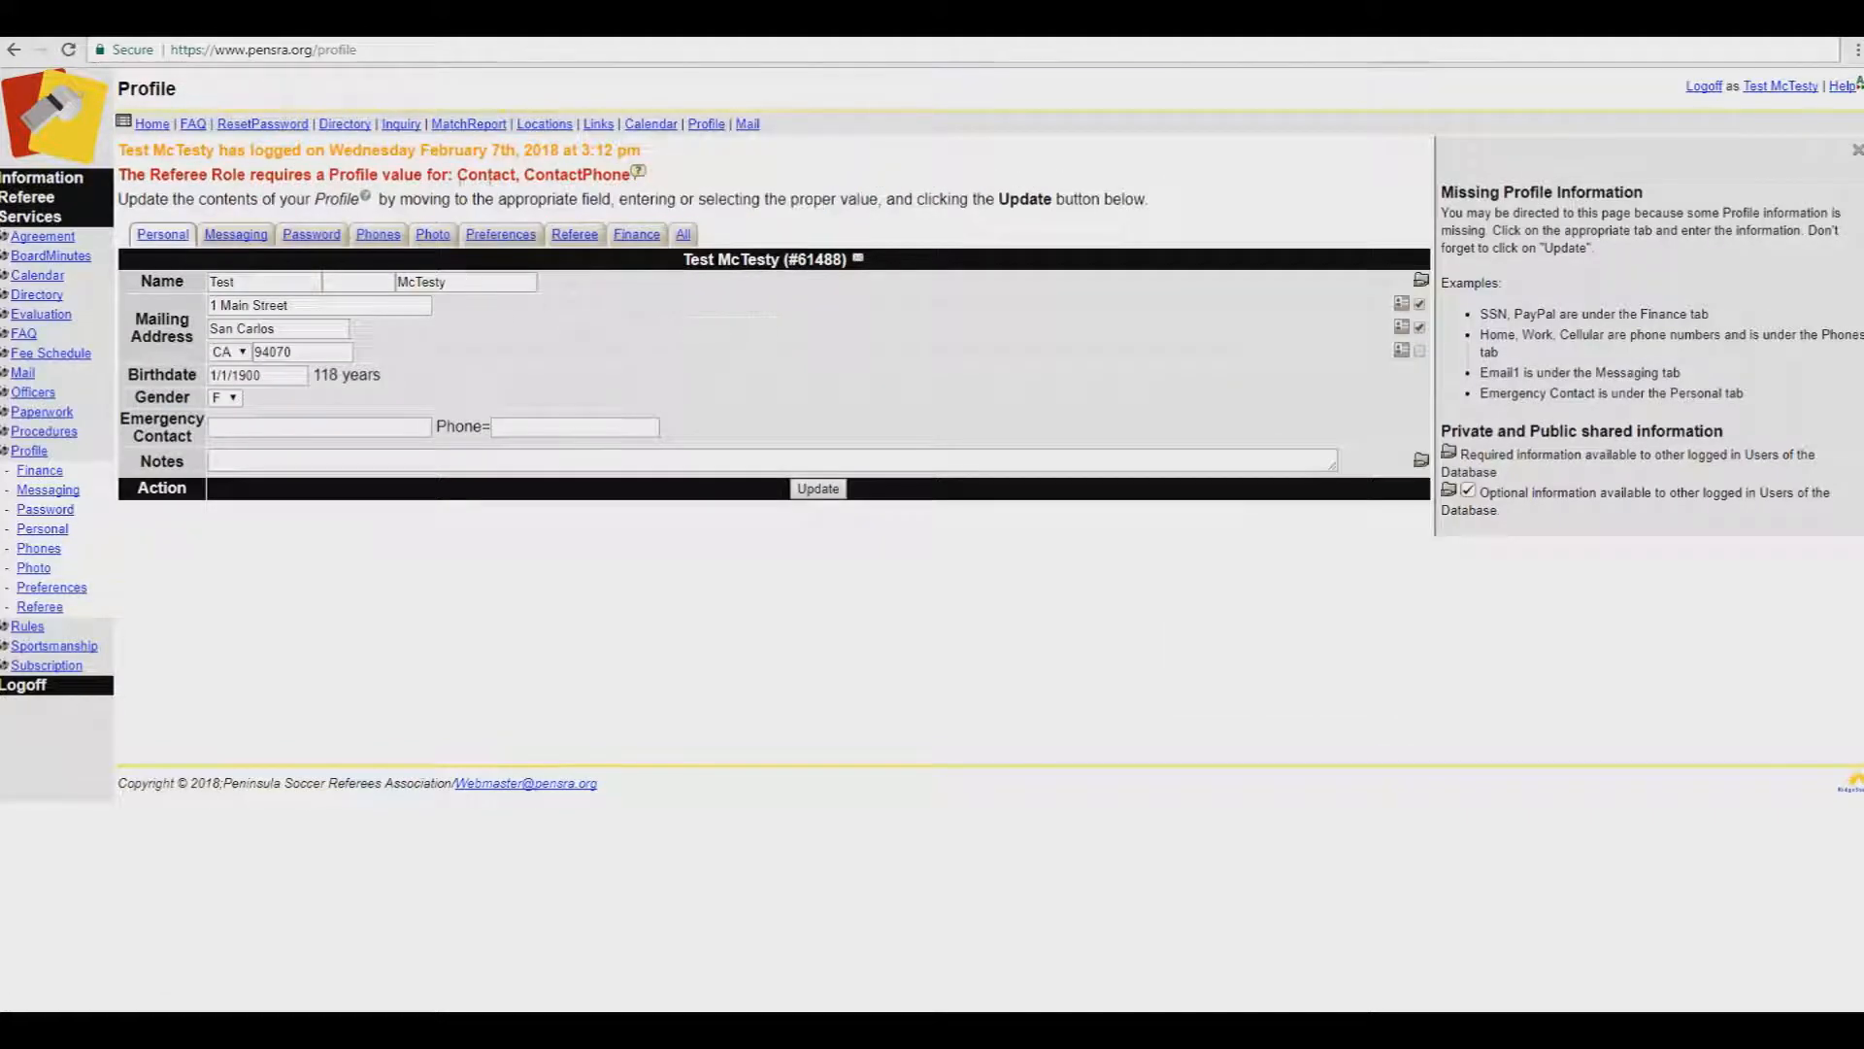
Step: Fill in the emergency contact's name and phone number on the Personal profile tab
{"action": "left_click", "coordinate": [396, 428]}
{"action": "type", "text": "John Doe"}
{"action": "key", "text": "Tab"}
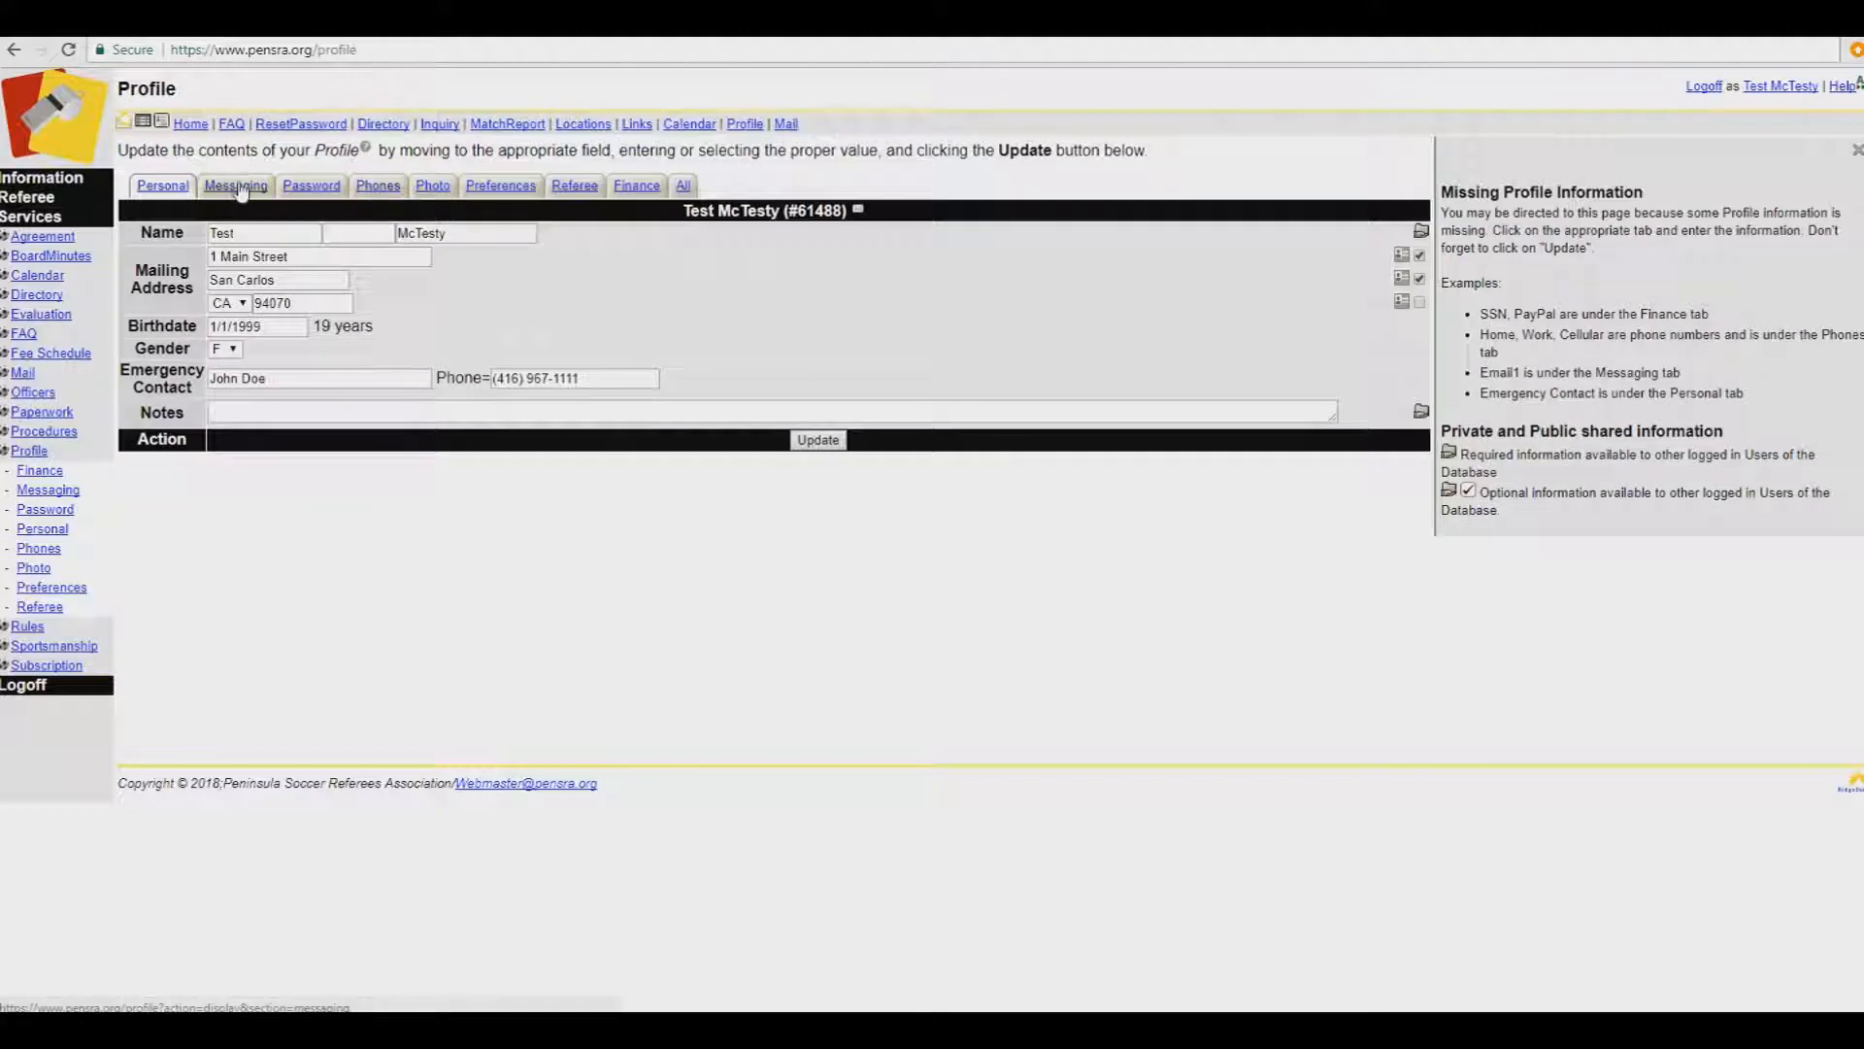
{"action": "left_click", "coordinate": [237, 184]}
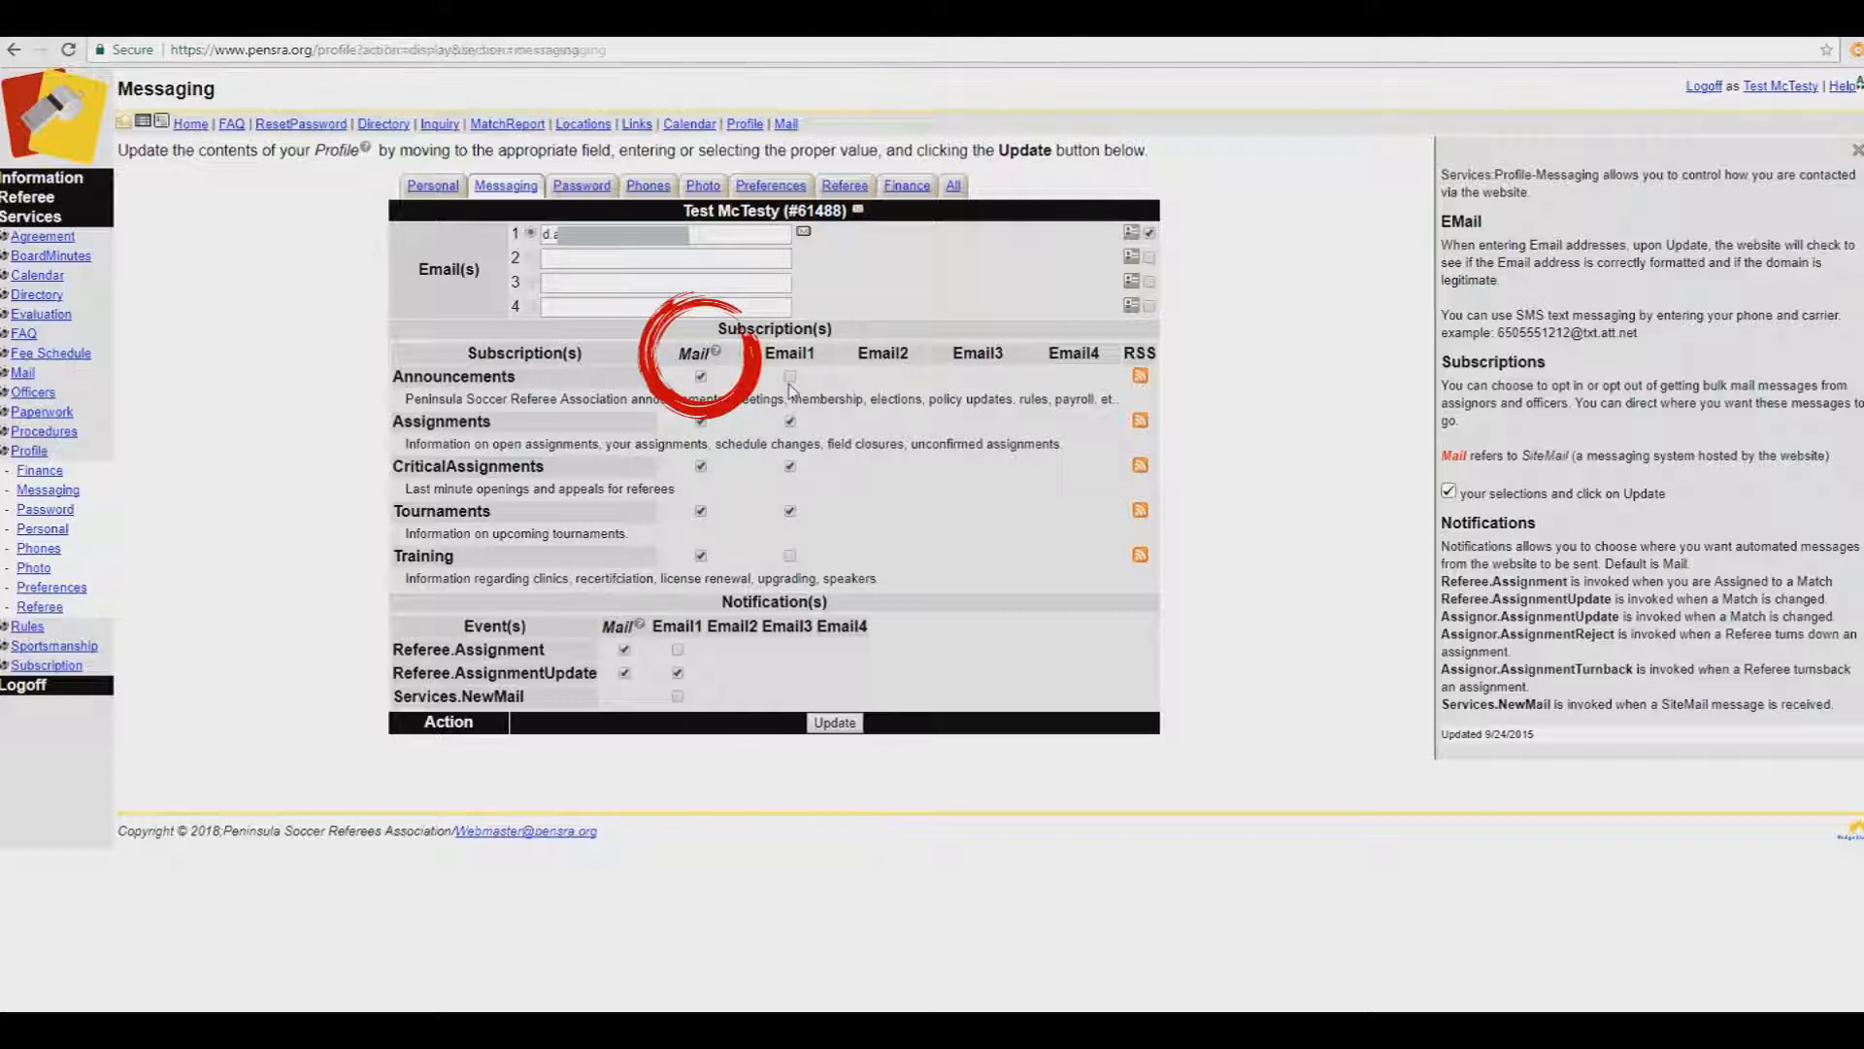
Step: Untick Mail for all five subscriptions and both Referee assignment notifications
{"action": "left_click", "coordinate": [701, 377]}
{"action": "left_click", "coordinate": [701, 421]}
{"action": "left_click", "coordinate": [701, 466]}
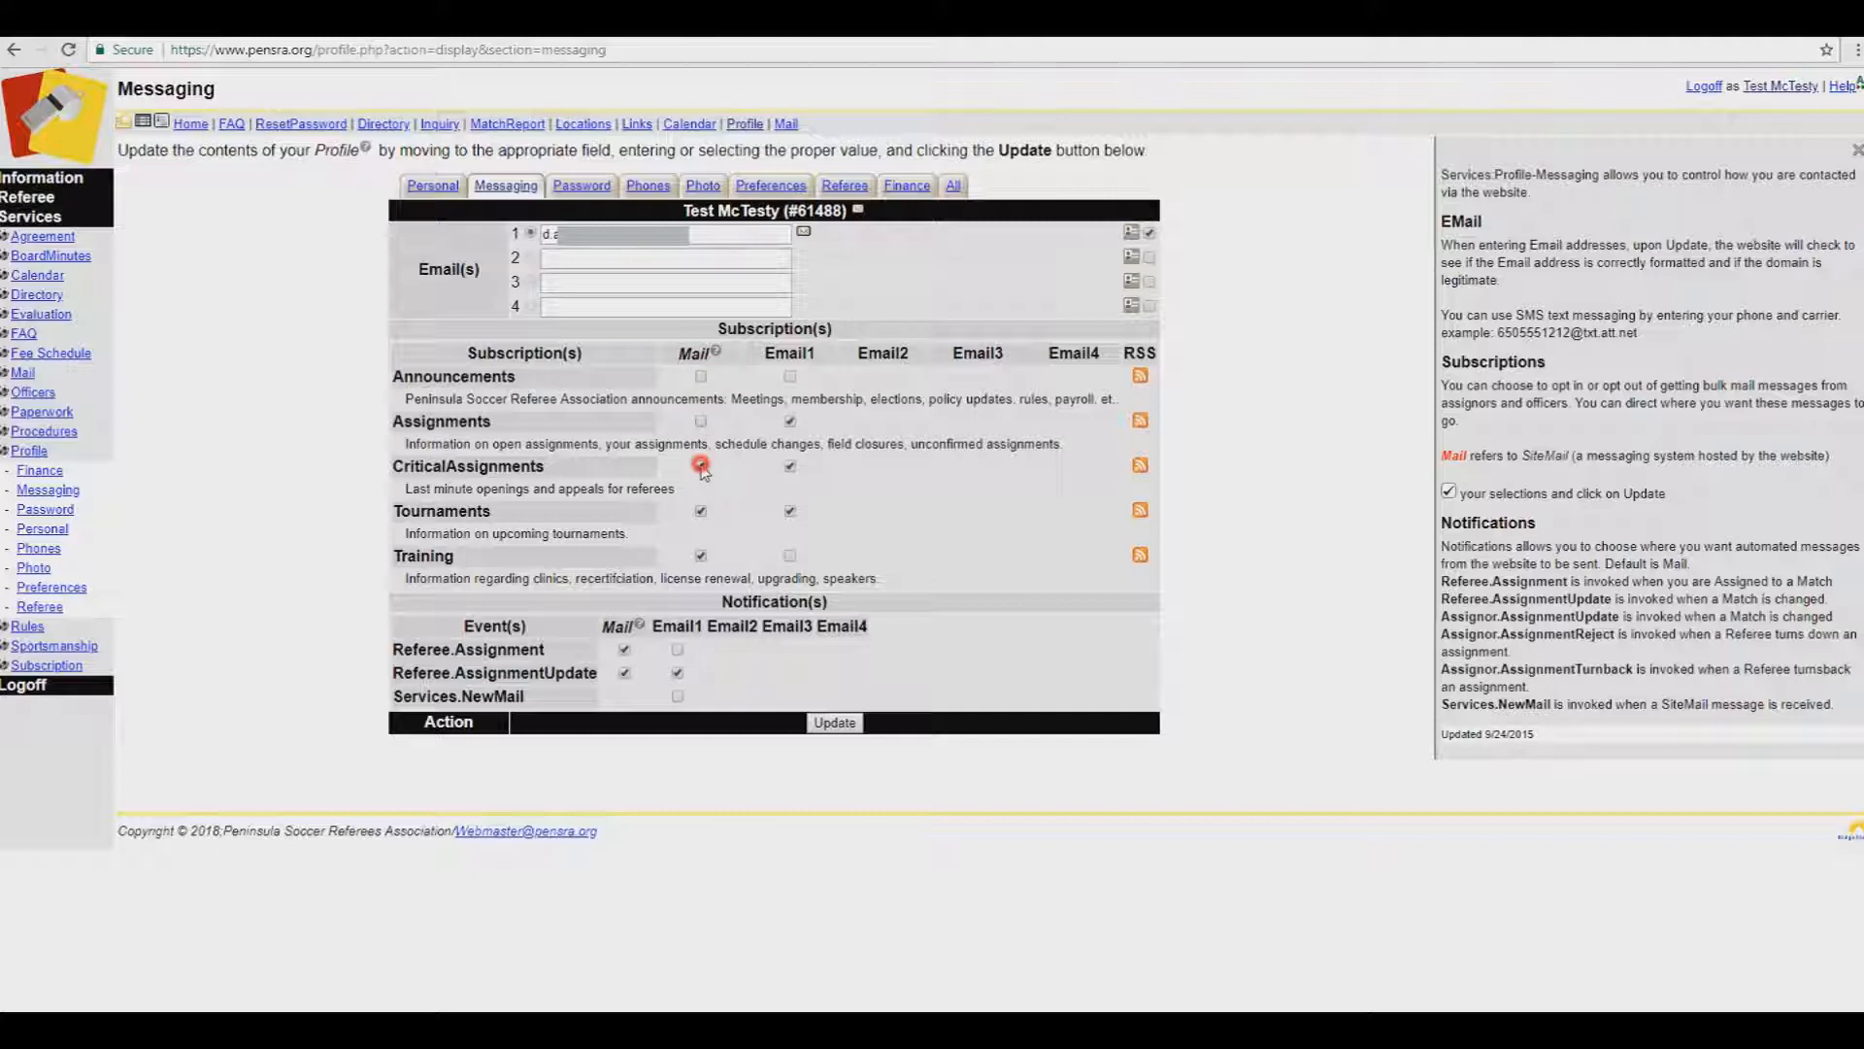
{"action": "left_click", "coordinate": [701, 511]}
{"action": "left_click", "coordinate": [701, 555]}
{"action": "left_click", "coordinate": [624, 648]}
{"action": "left_click", "coordinate": [624, 673]}
Step: Send Referee.Assignment, training and announcement notices to Email1 and save the settings
{"action": "left_click", "coordinate": [678, 648]}
{"action": "left_click", "coordinate": [789, 556]}
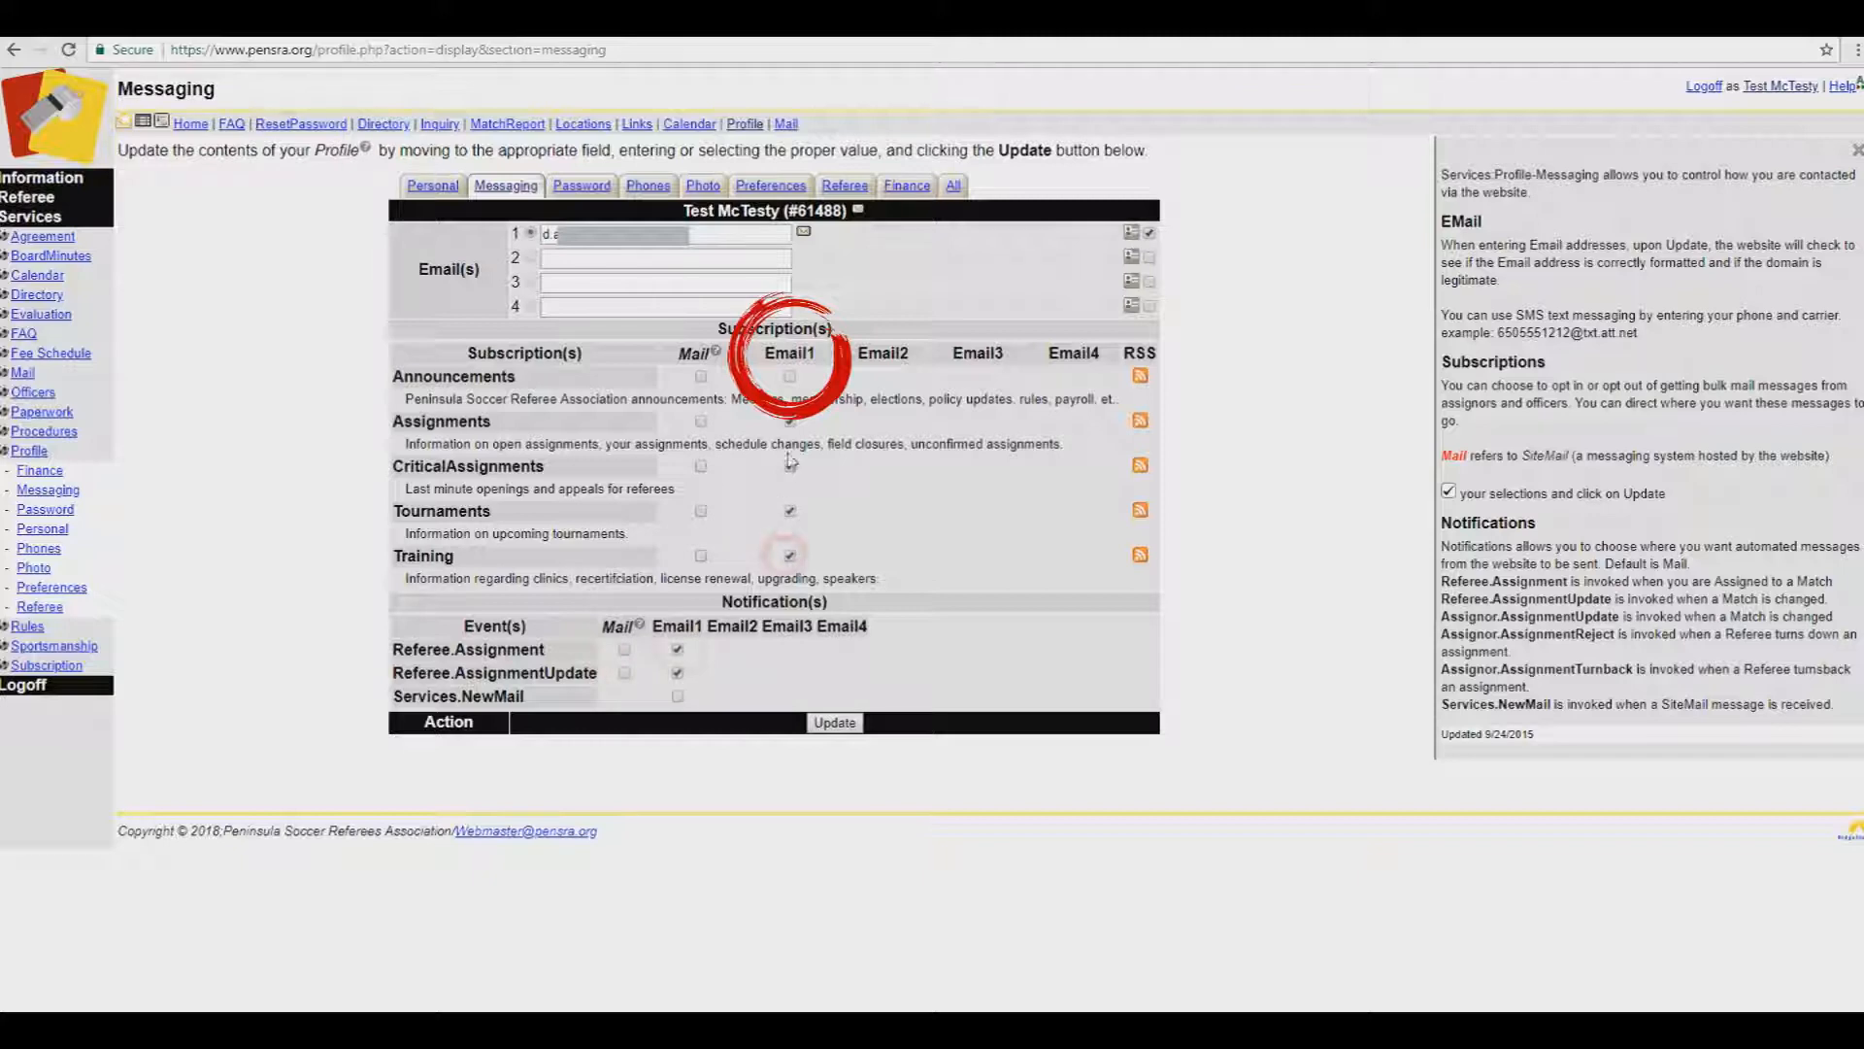
{"action": "left_click", "coordinate": [789, 376]}
{"action": "left_click", "coordinate": [839, 726]}
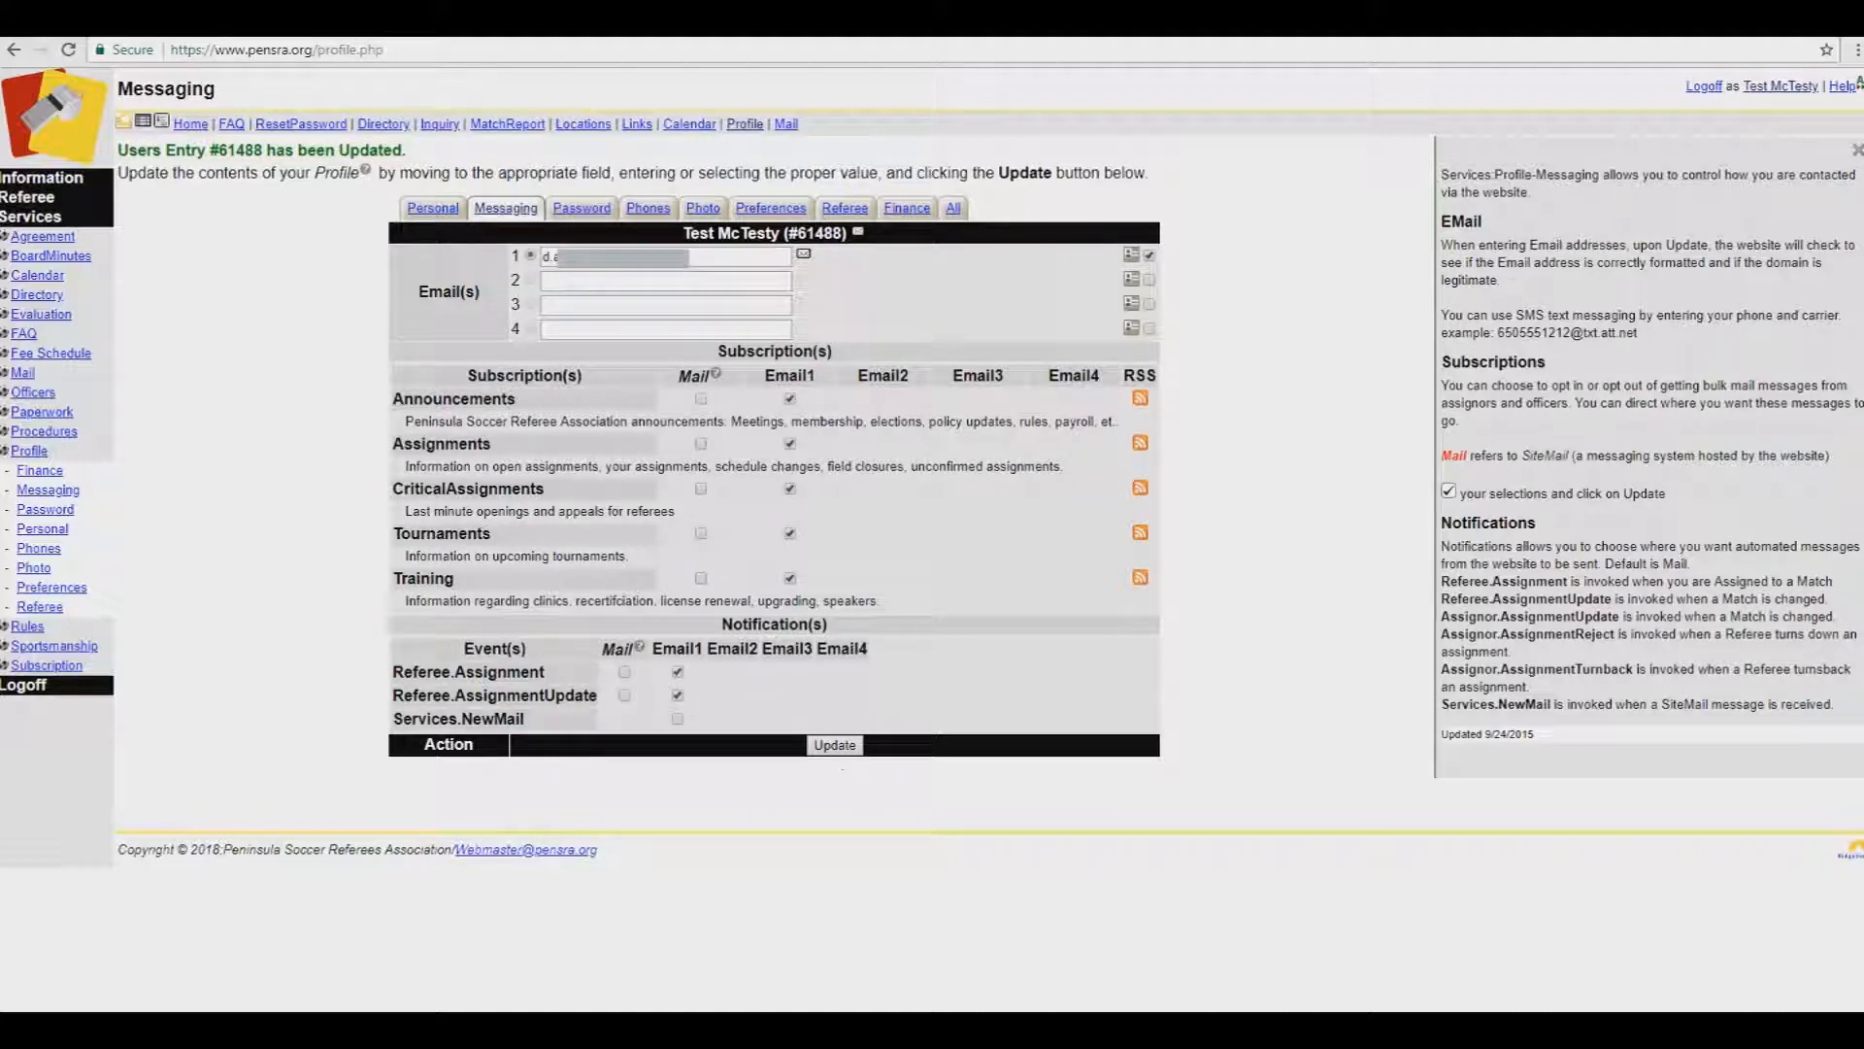
{"action": "left_click", "coordinate": [670, 190]}
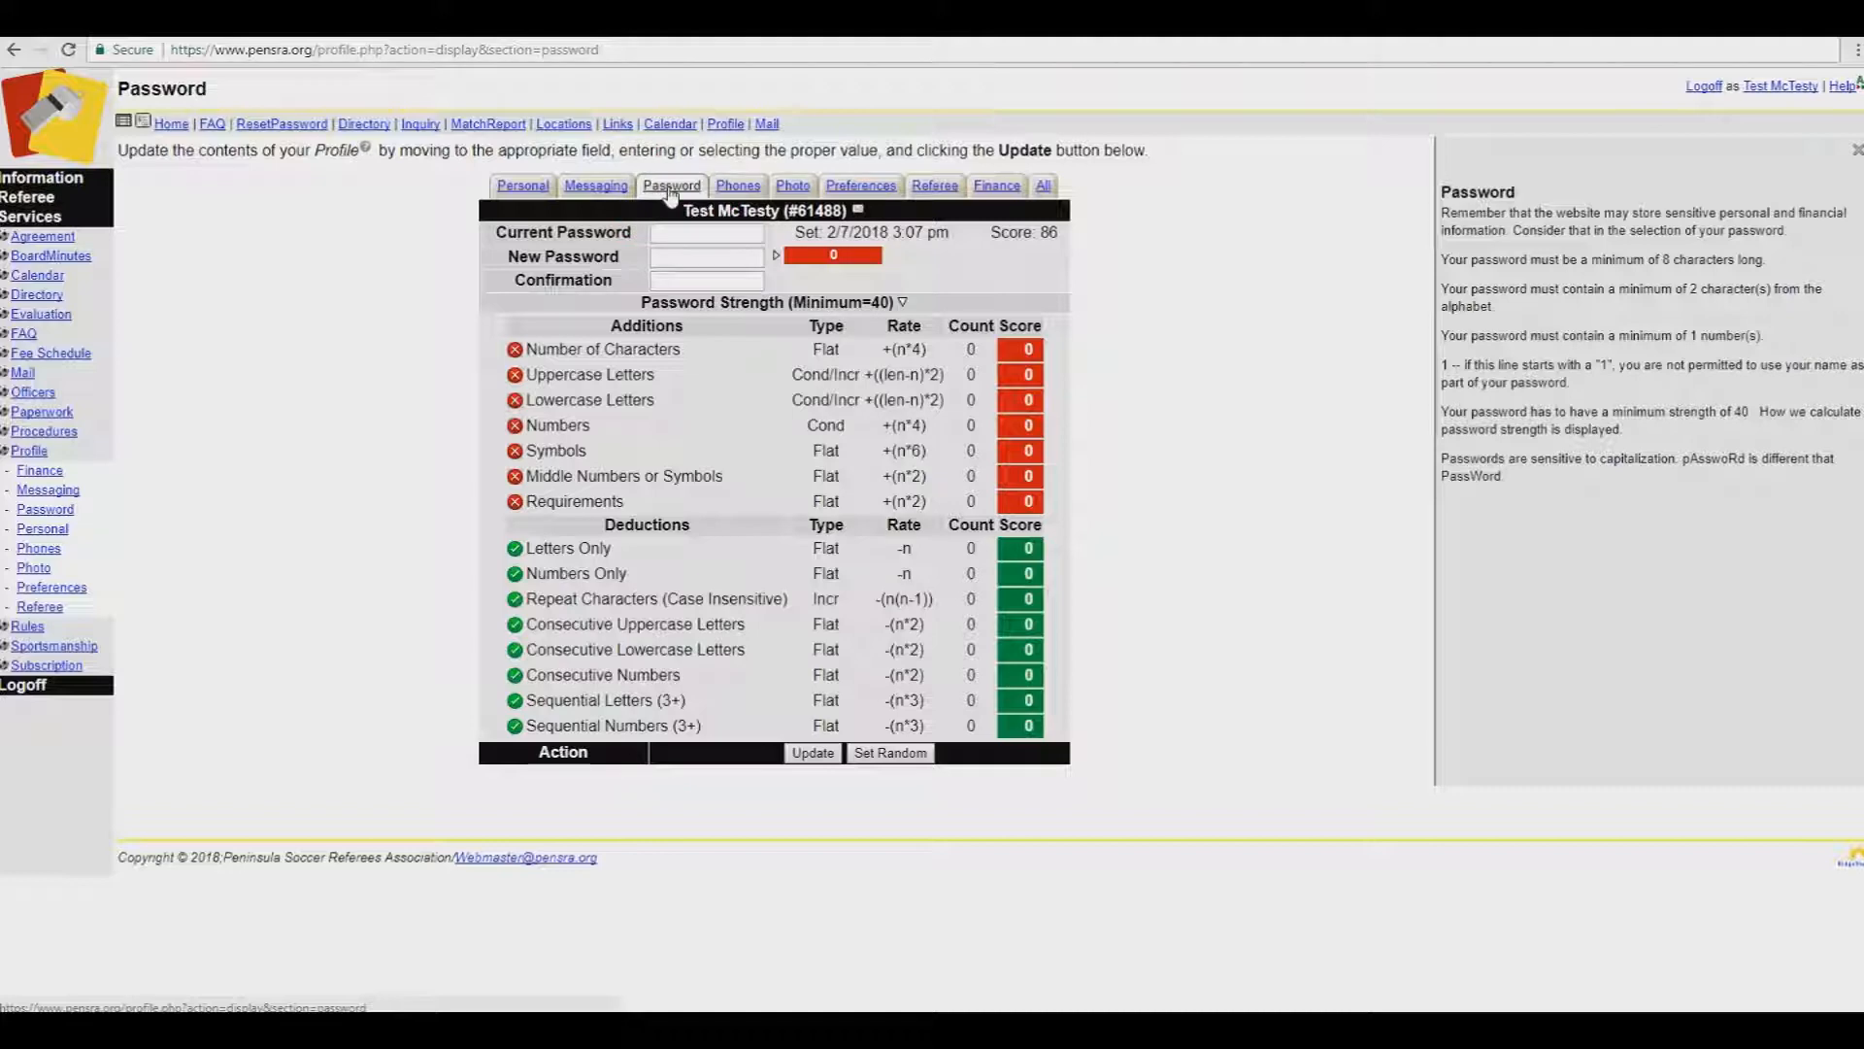
Step: Check the cellular and home numbers on the Phones page, then view the Photo page
{"action": "left_click", "coordinate": [738, 187]}
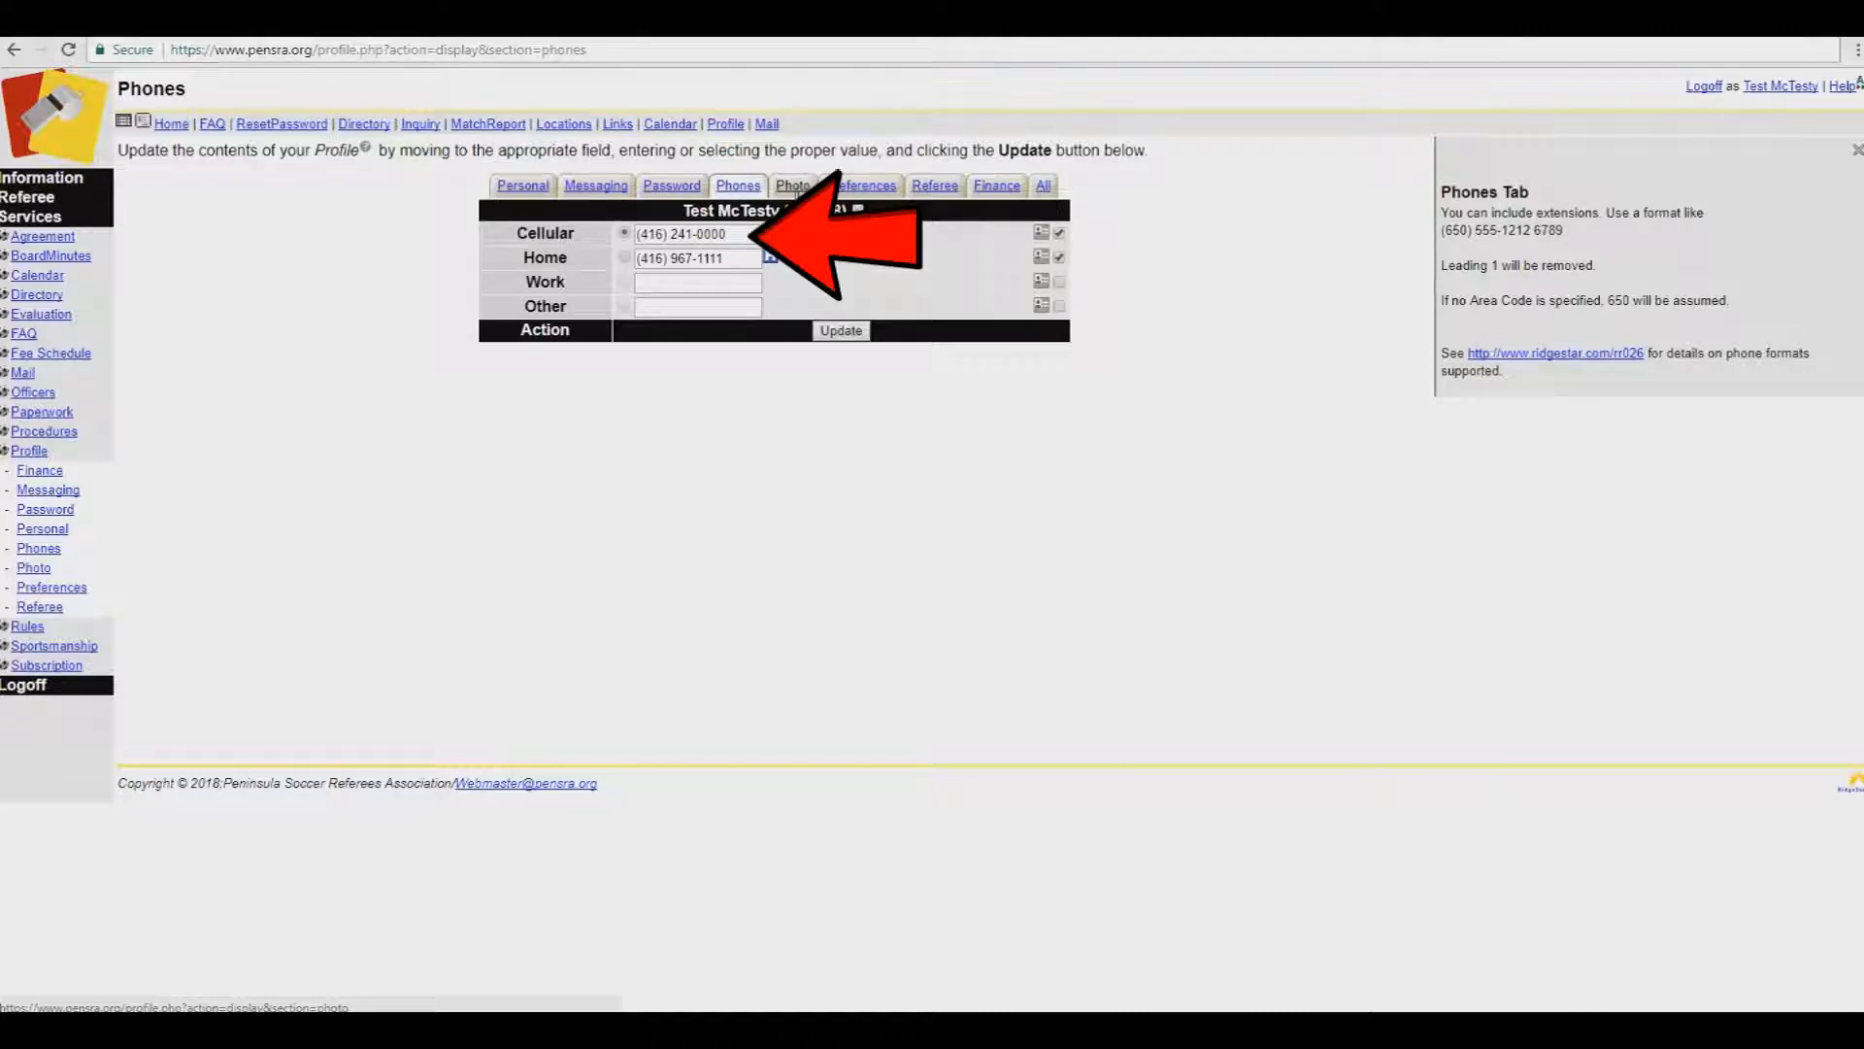
{"action": "left_click", "coordinate": [795, 188]}
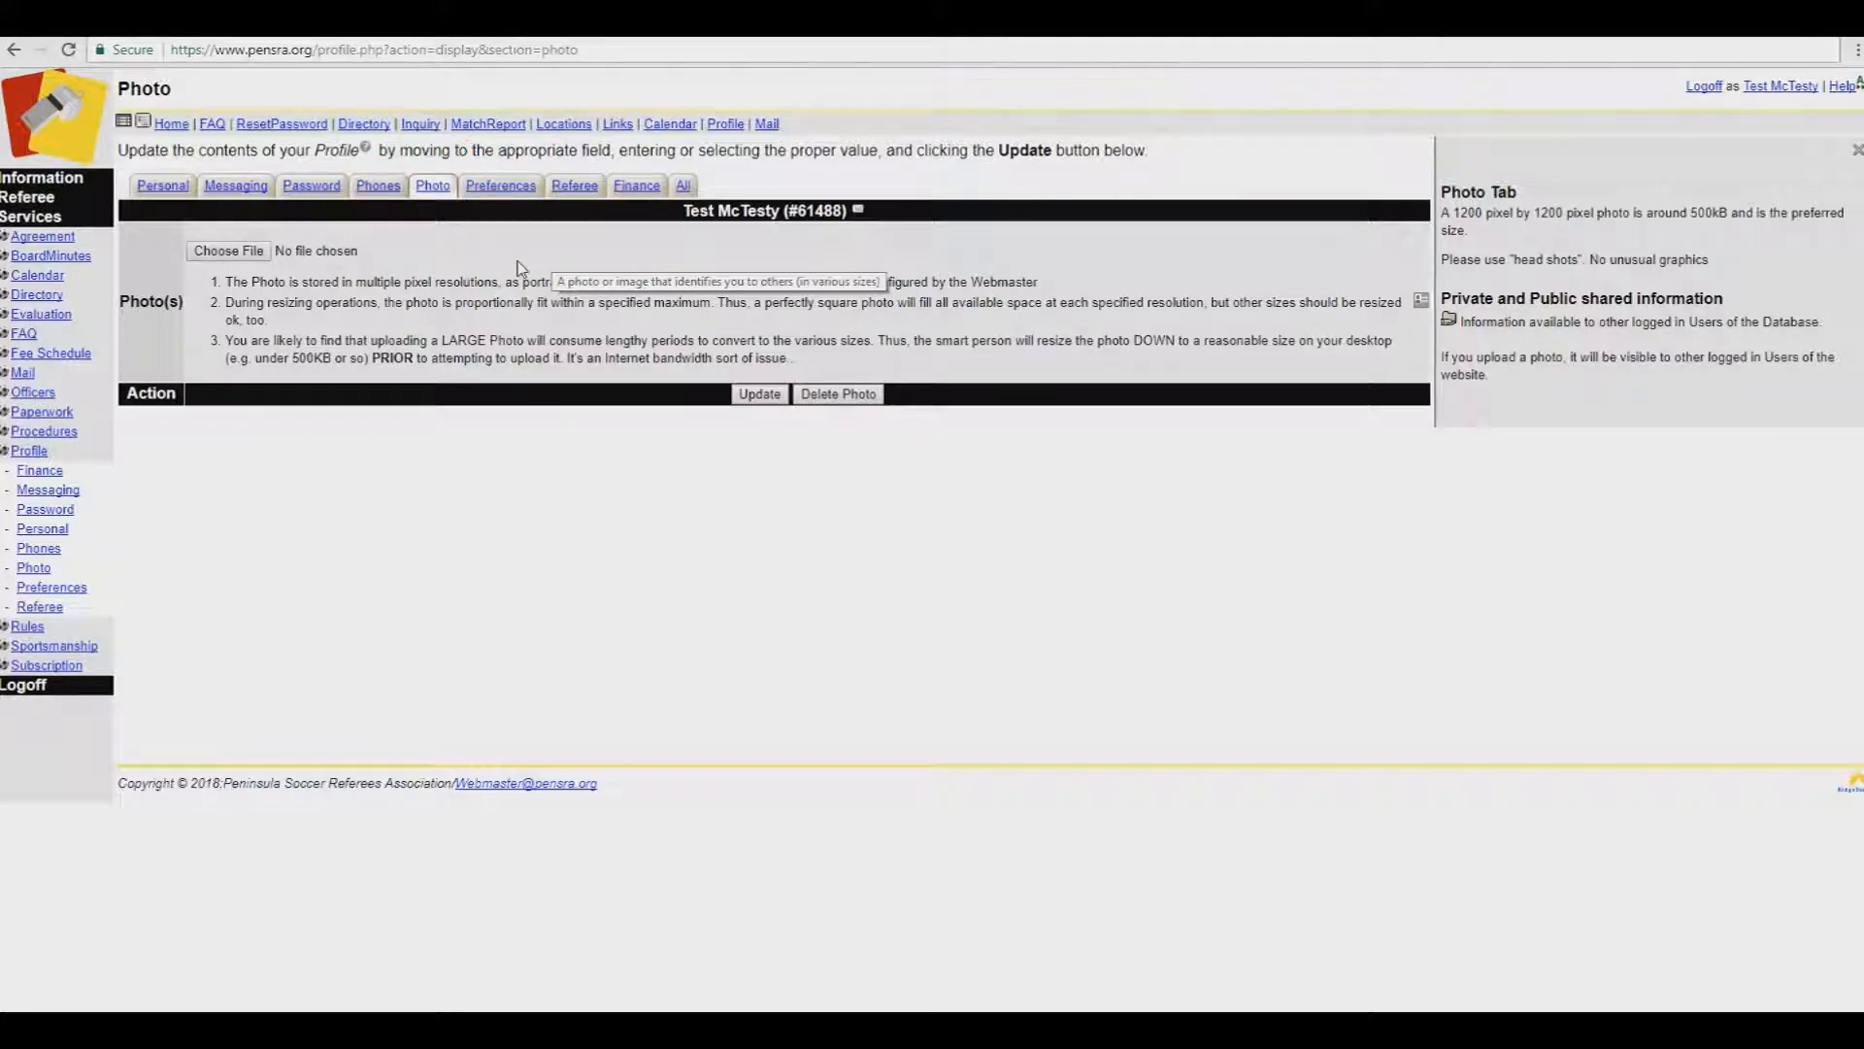
Step: Enter AYSO number 12345678, tick San Carlos United Soccer Club, and save the referee details
{"action": "left_click", "coordinate": [575, 185]}
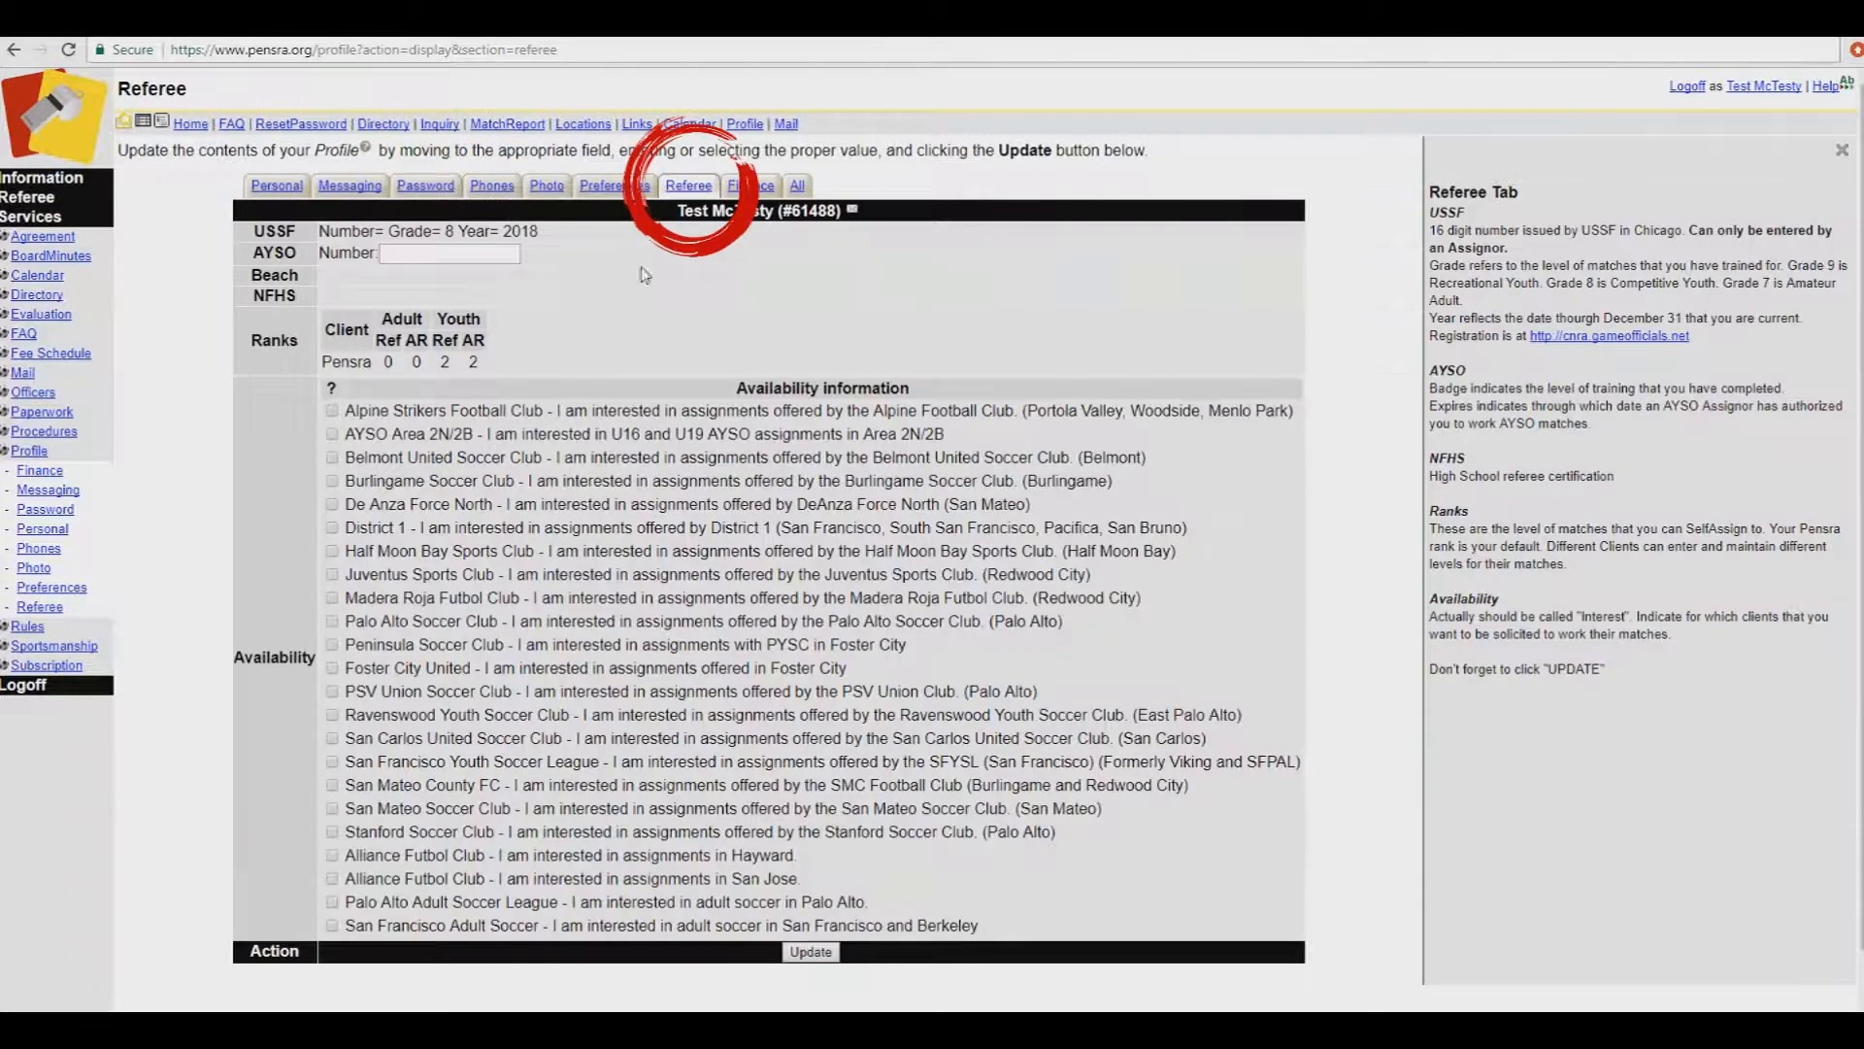
{"action": "left_click", "coordinate": [450, 257]}
{"action": "type", "text": "12345678"}
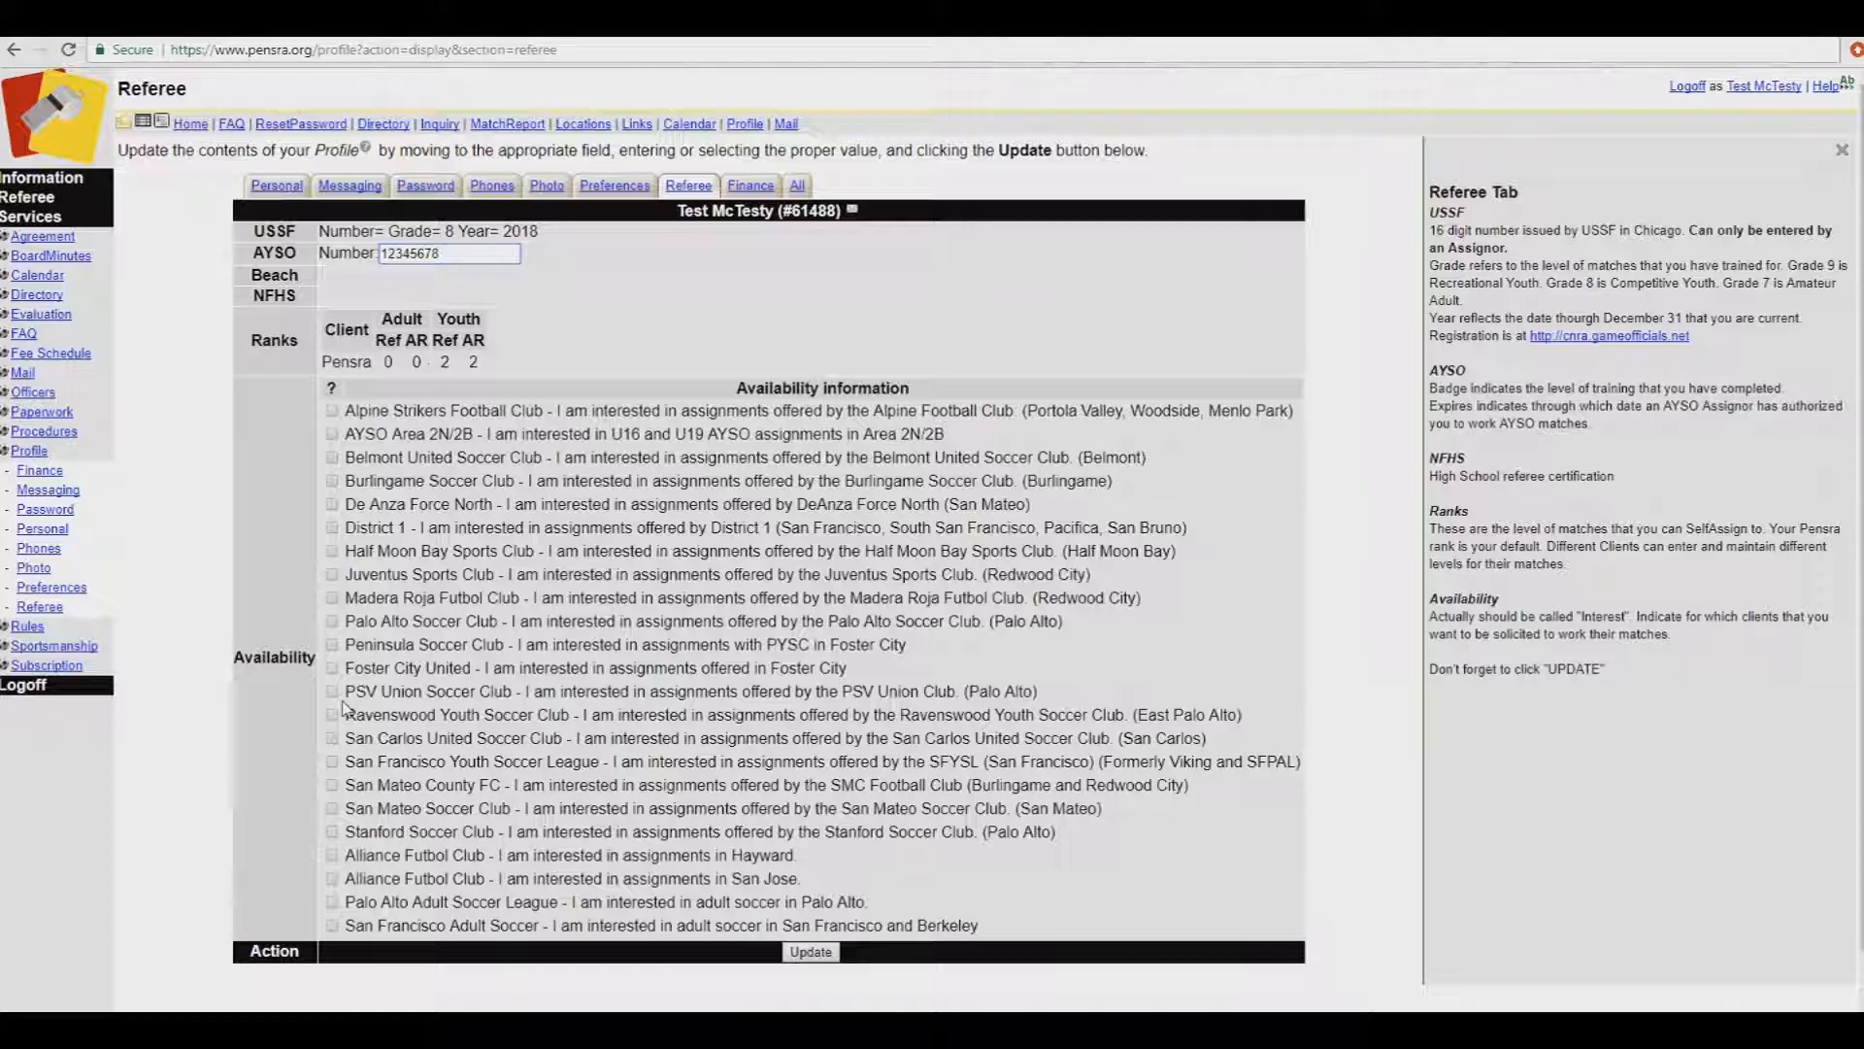
{"action": "left_click", "coordinate": [332, 738]}
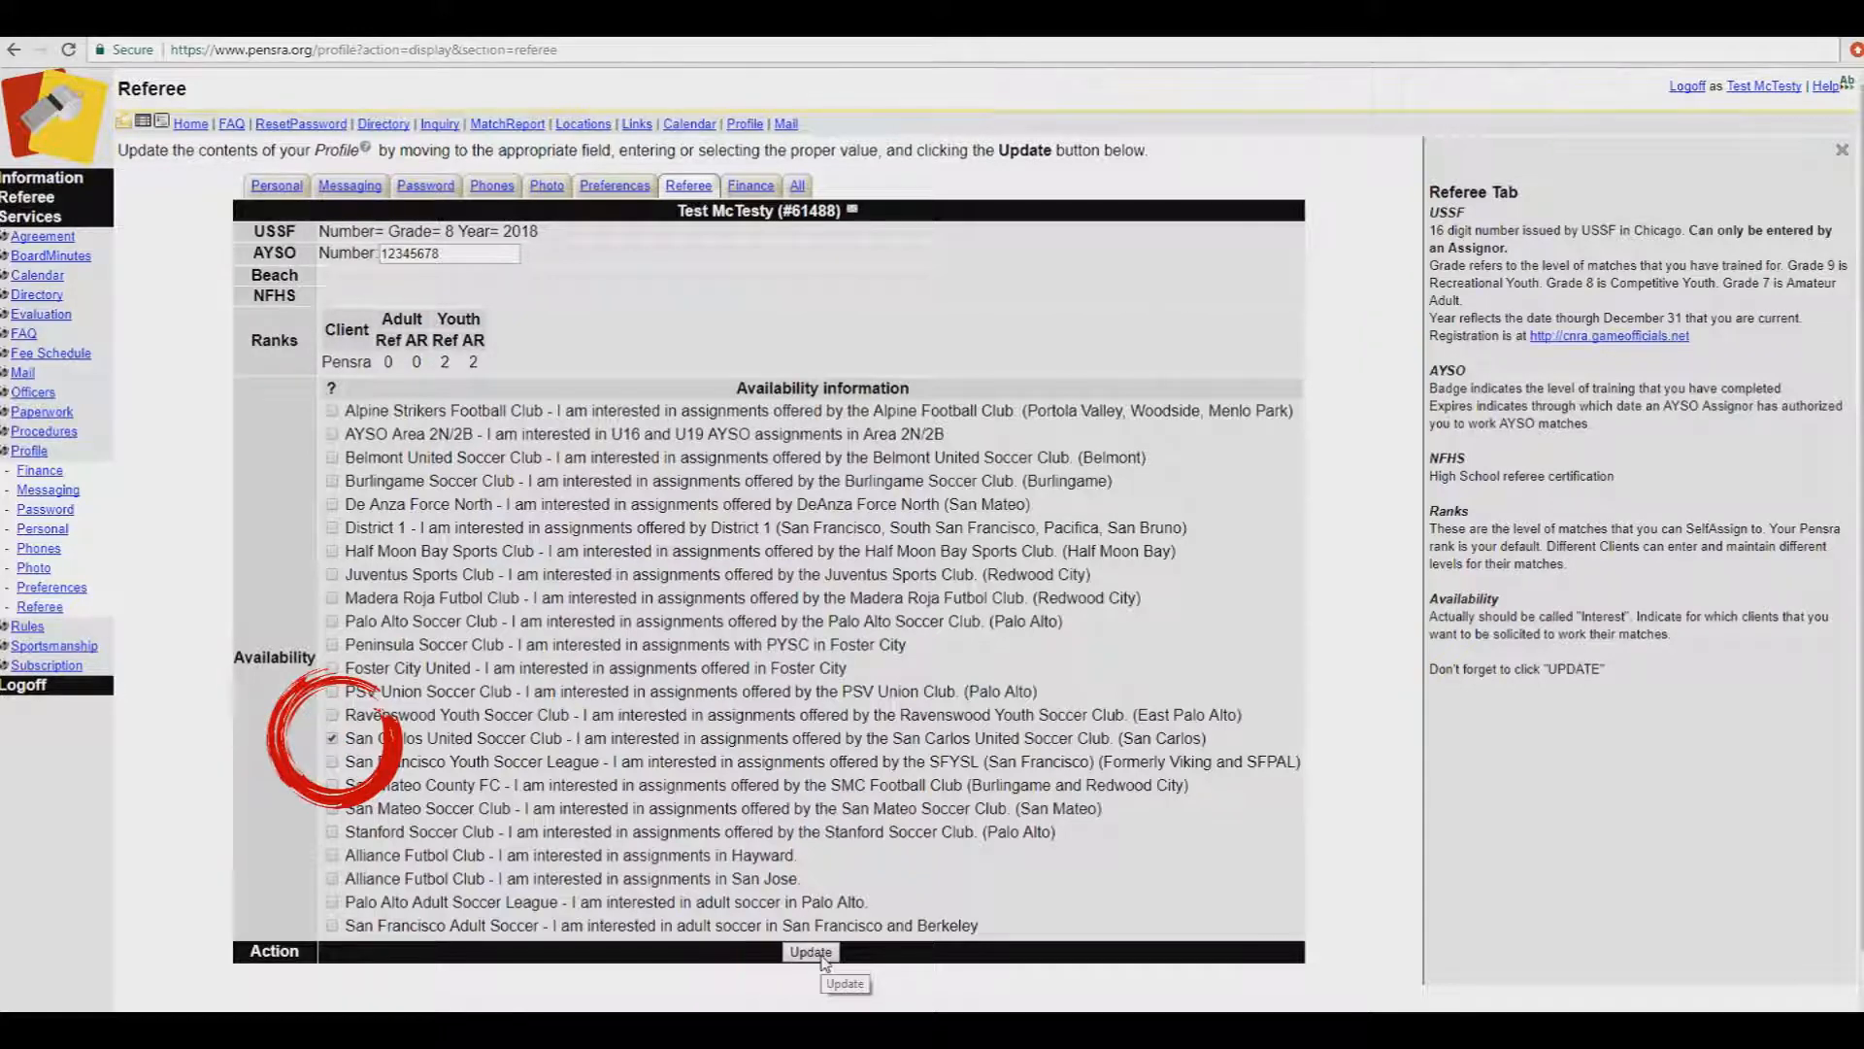
{"action": "left_click", "coordinate": [822, 956]}
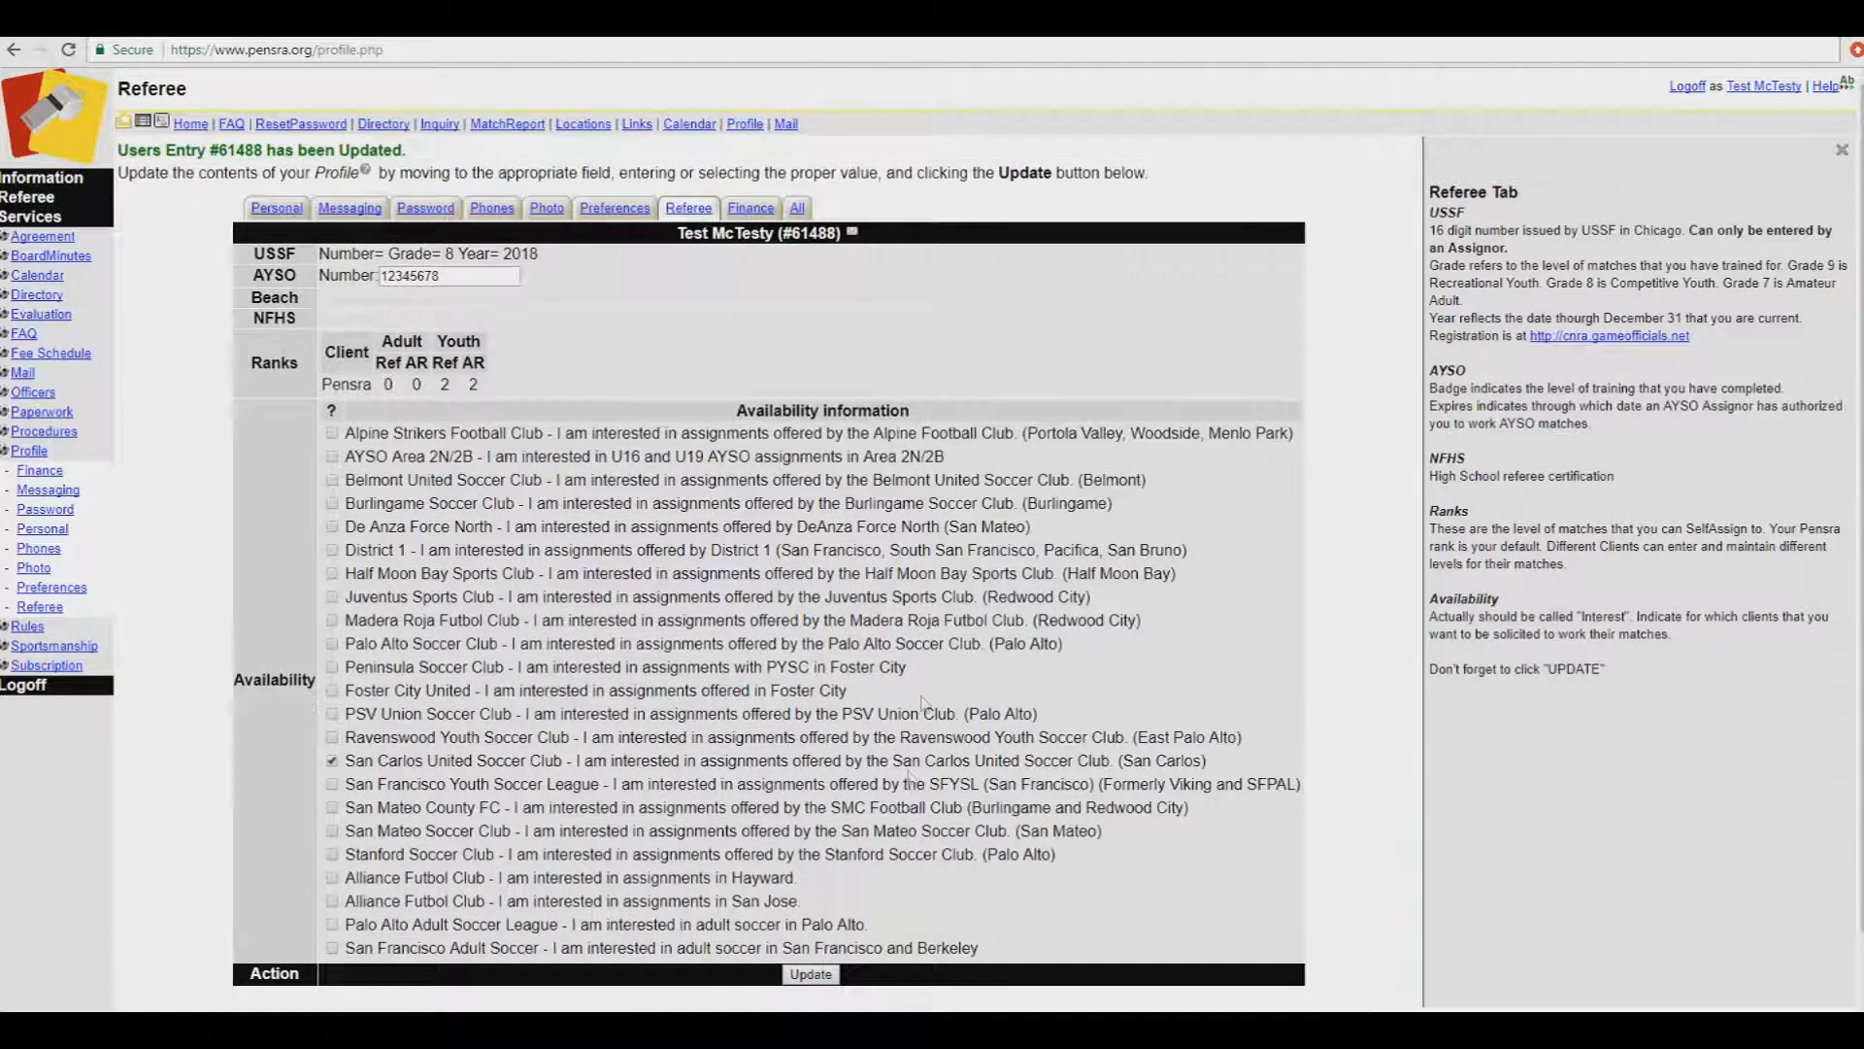
{"action": "left_click", "coordinate": [754, 209]}
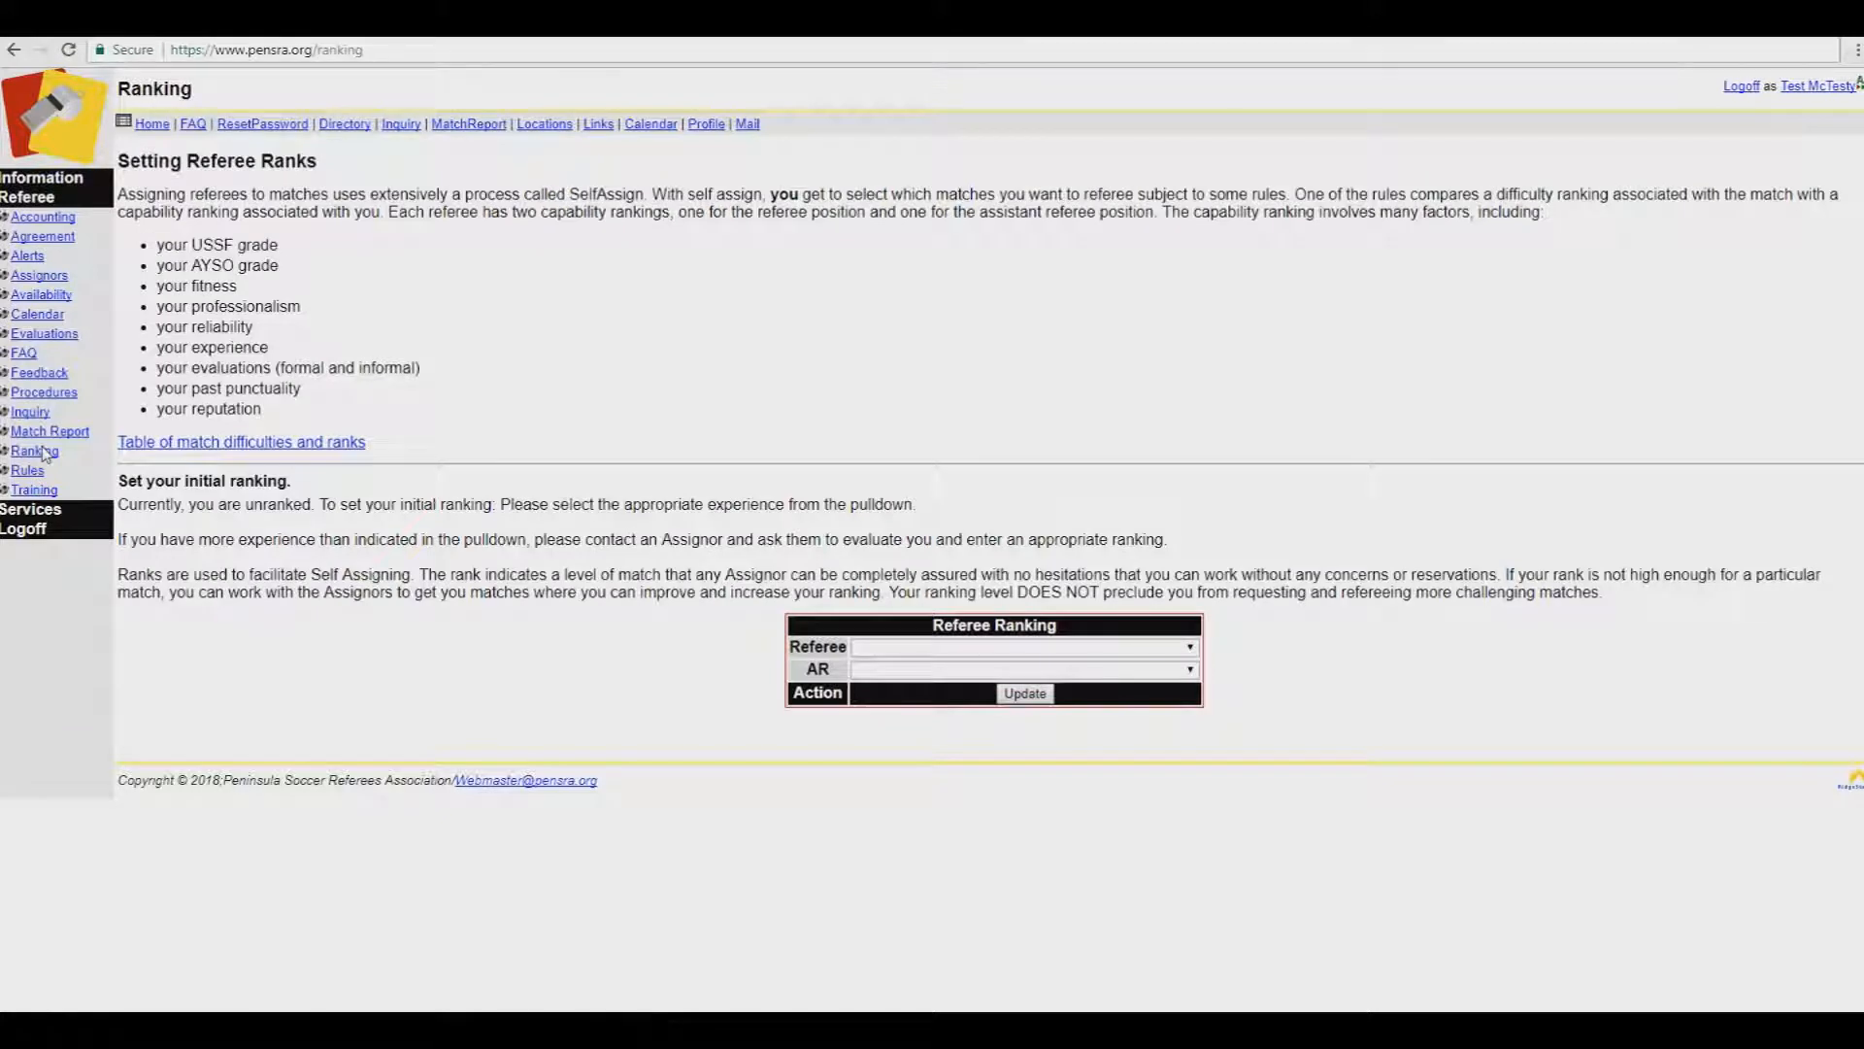
Step: Pick Grade 8 No Experience Recent Referee Class Graduate for both Referee and AR ranks and save
{"action": "left_click", "coordinate": [1191, 649]}
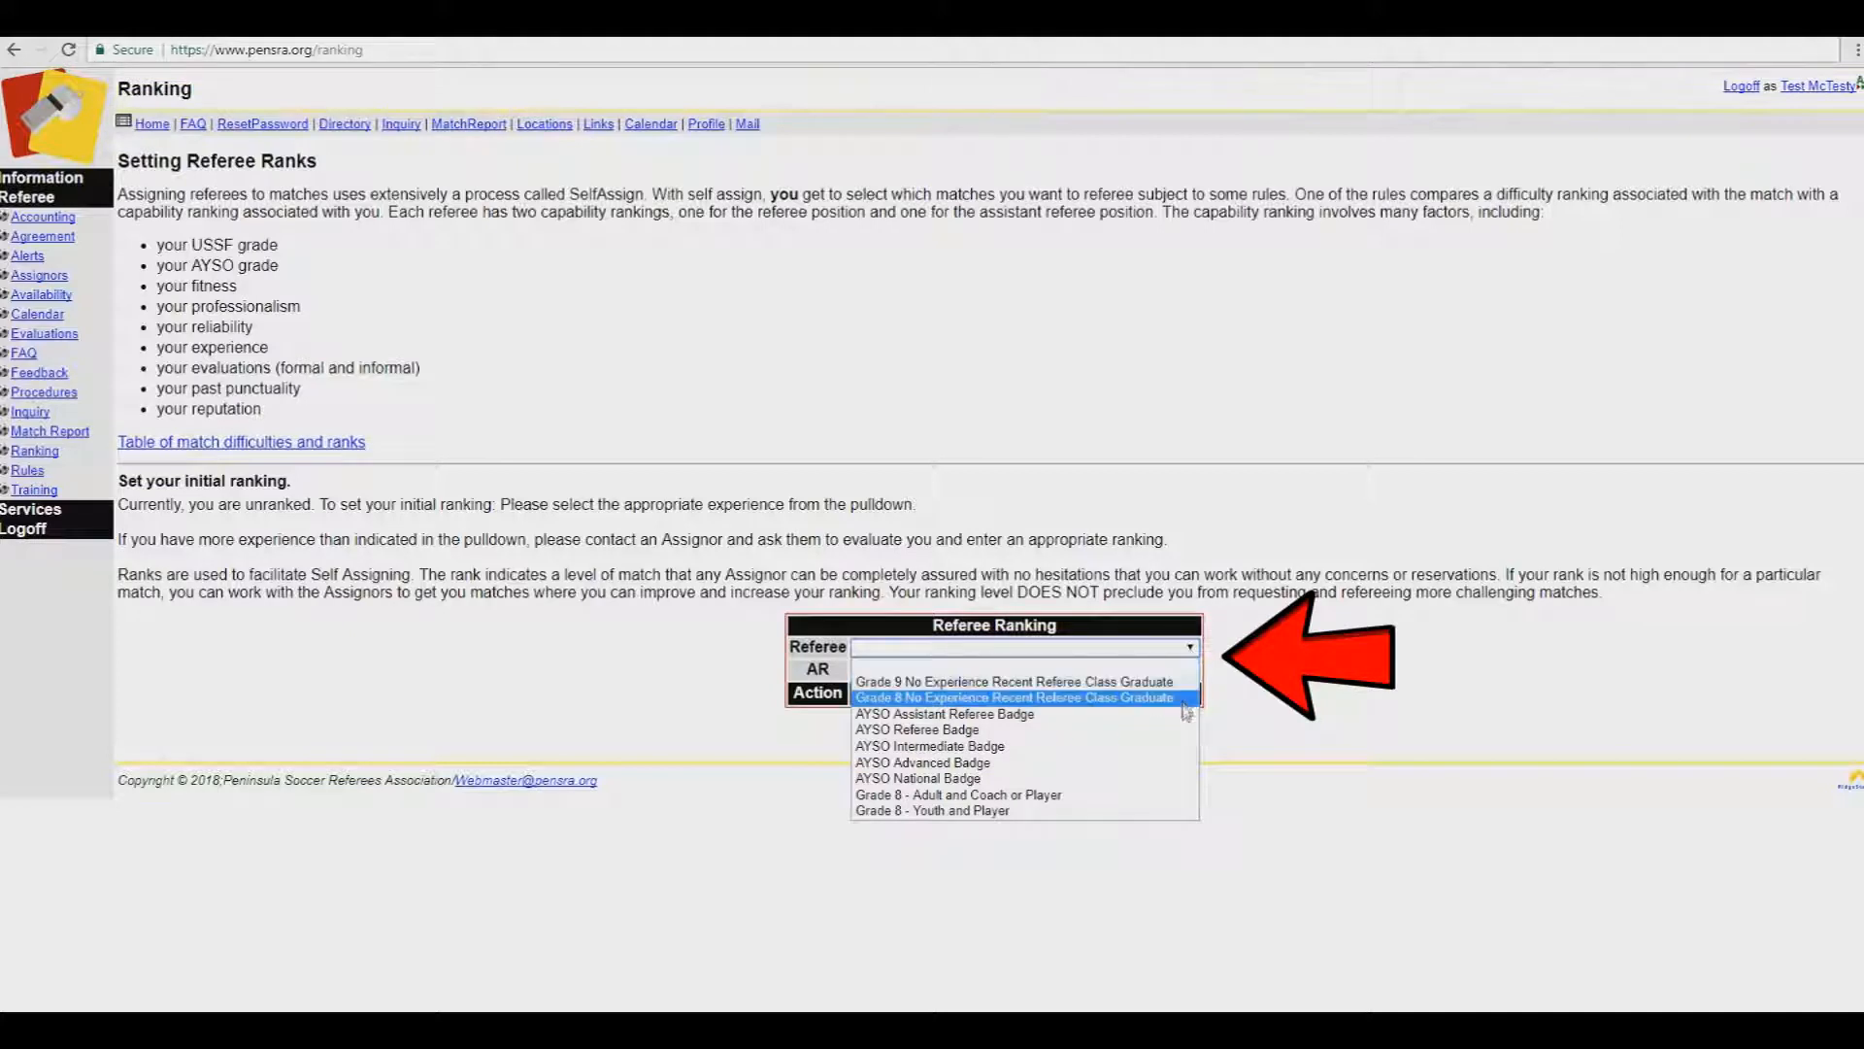
{"action": "left_click", "coordinate": [1185, 699]}
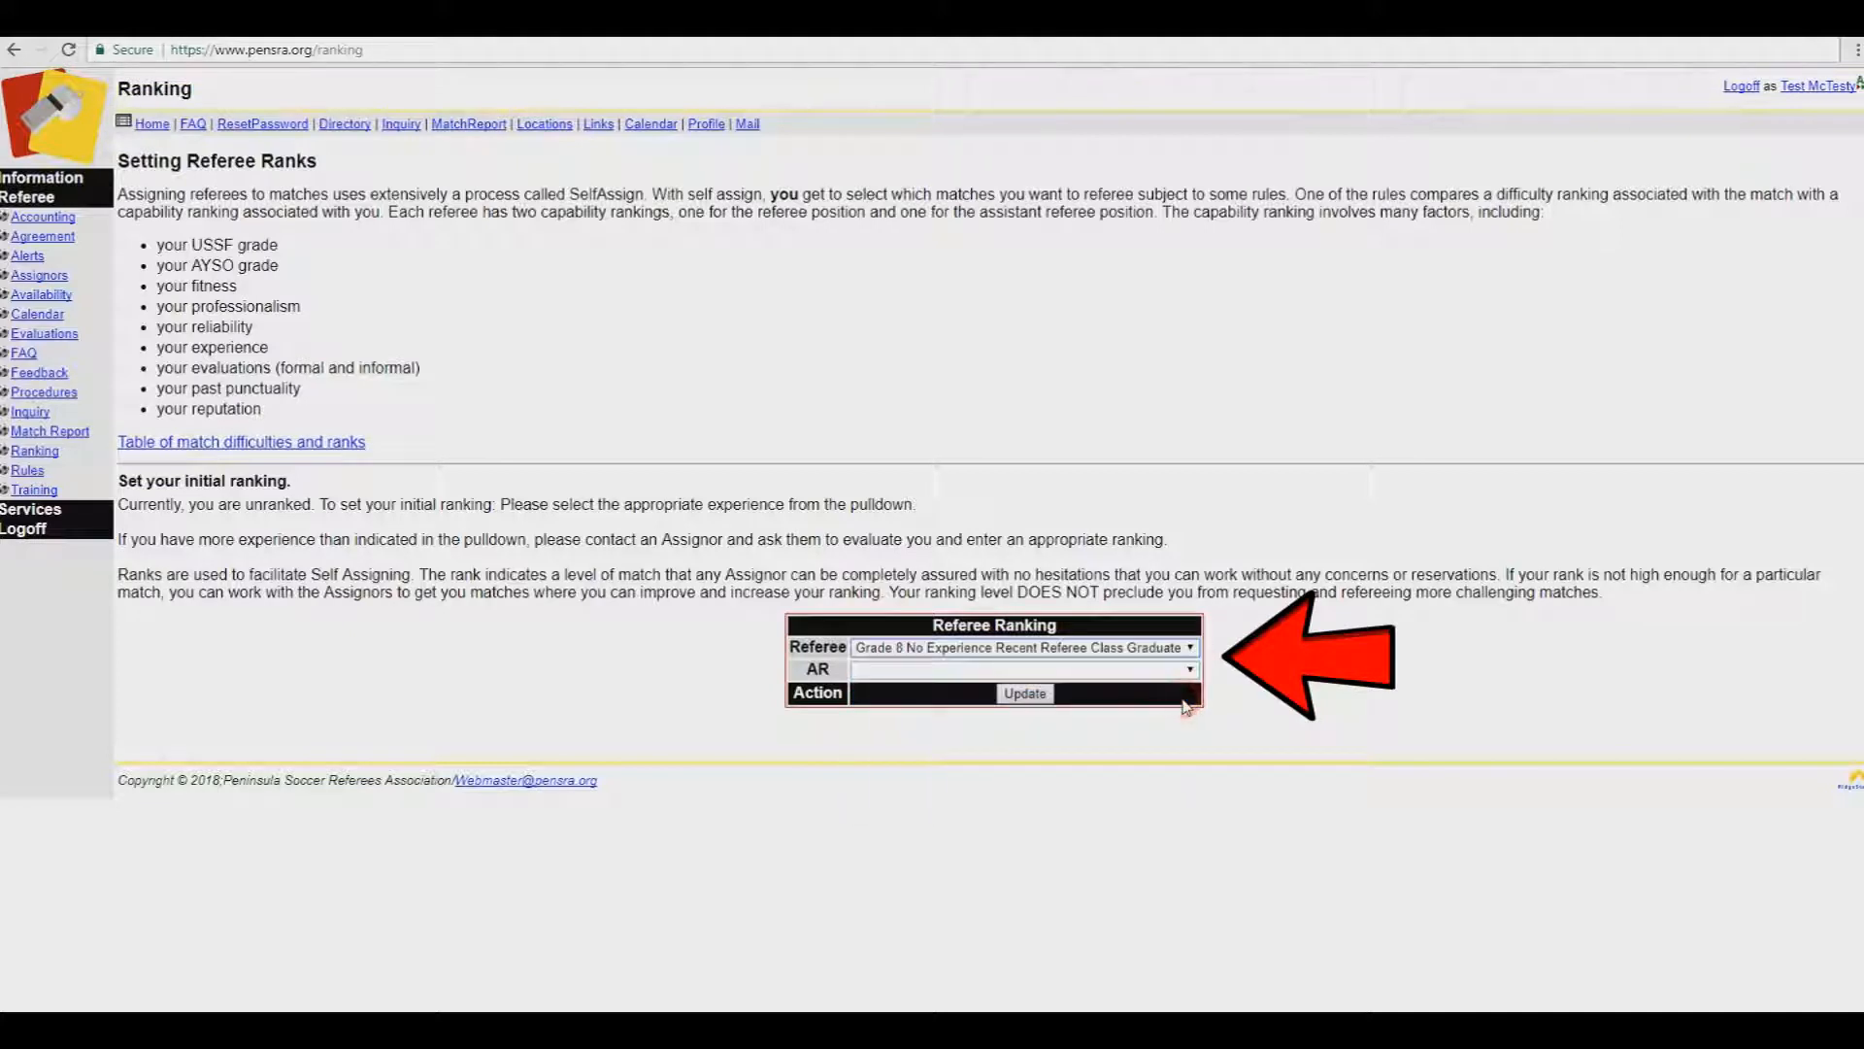
{"action": "left_click", "coordinate": [1185, 670]}
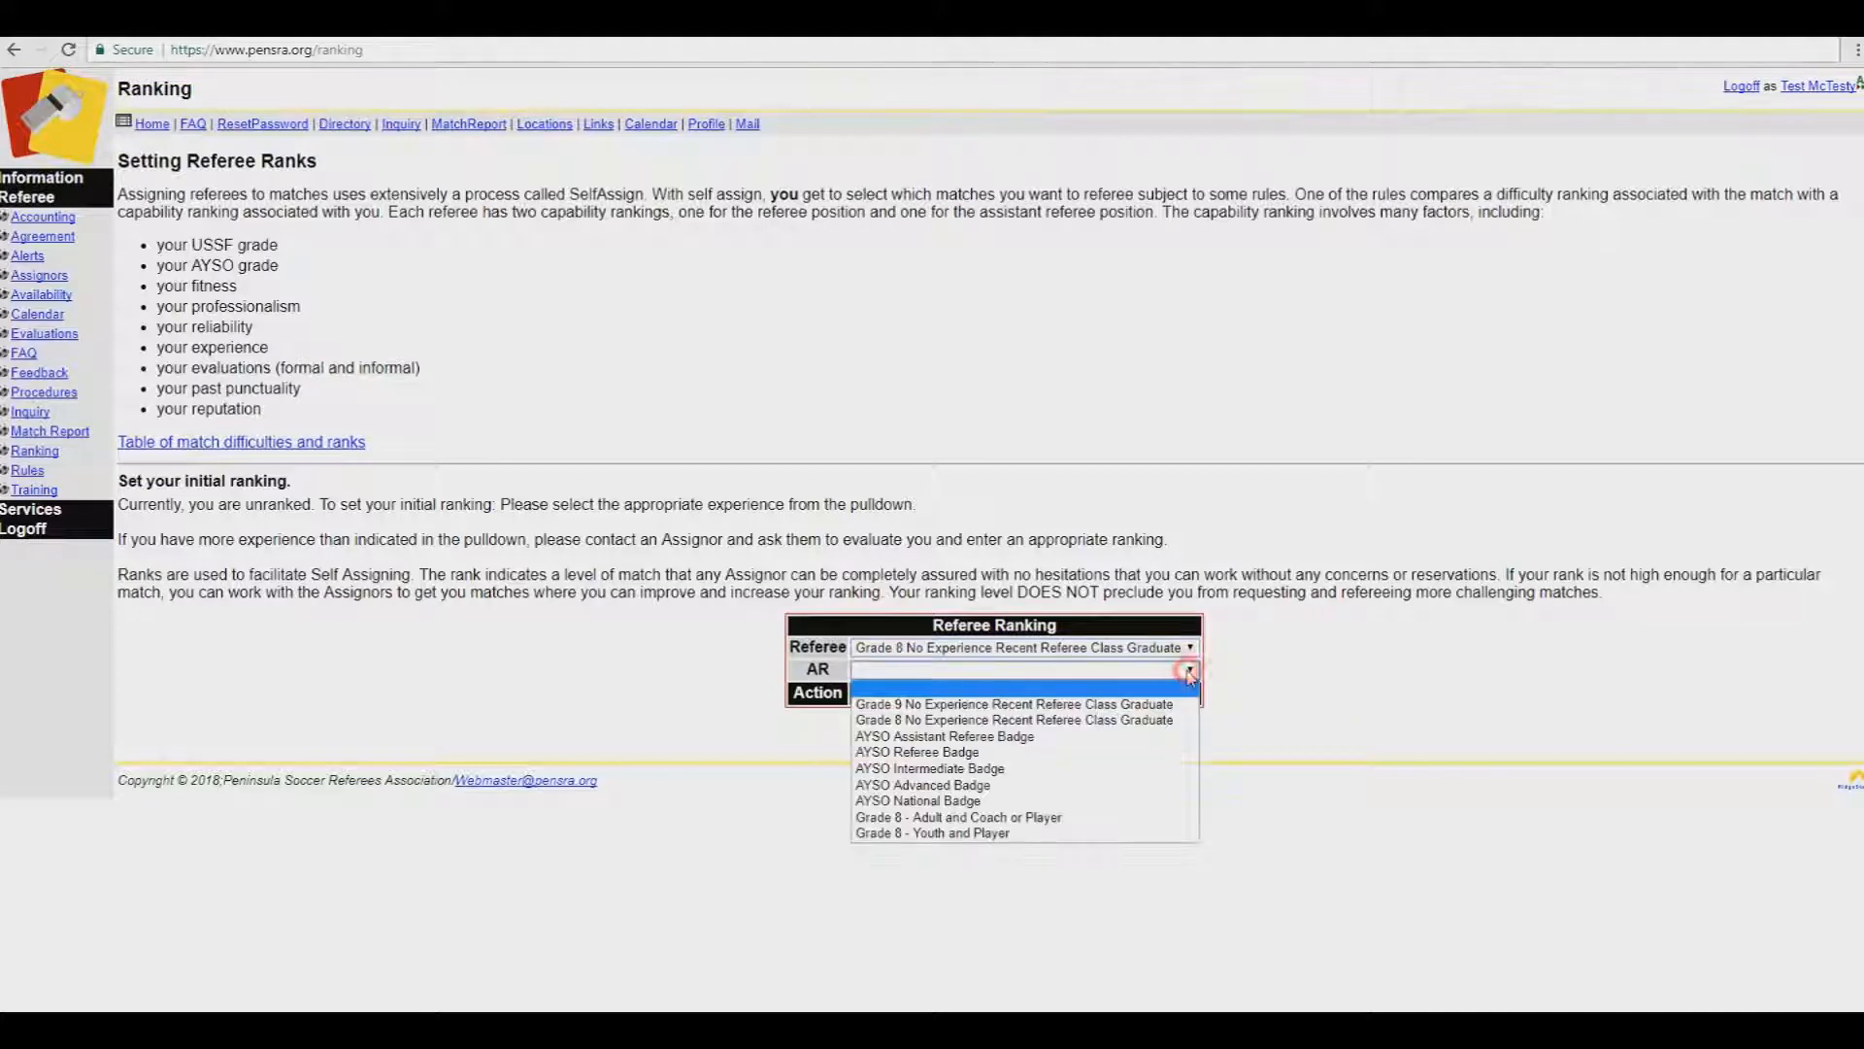
{"action": "left_click", "coordinate": [1185, 720]}
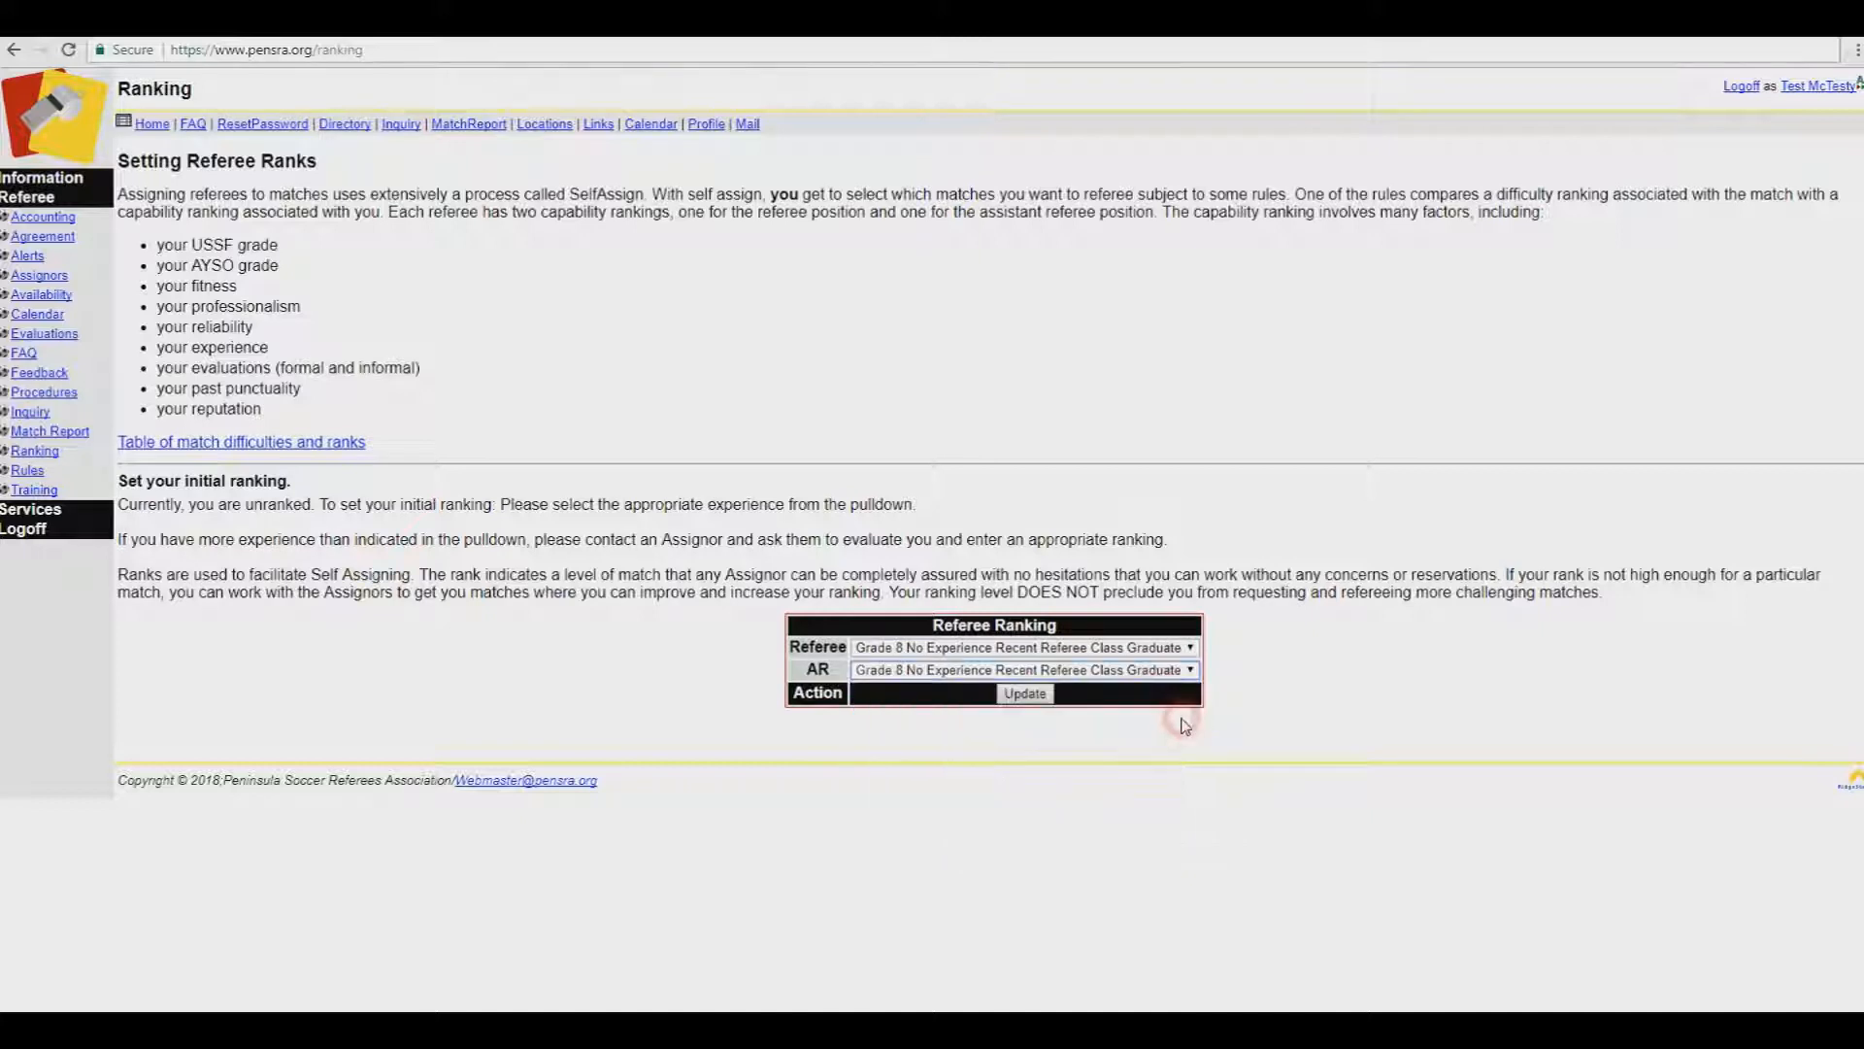
{"action": "left_click", "coordinate": [1025, 694]}
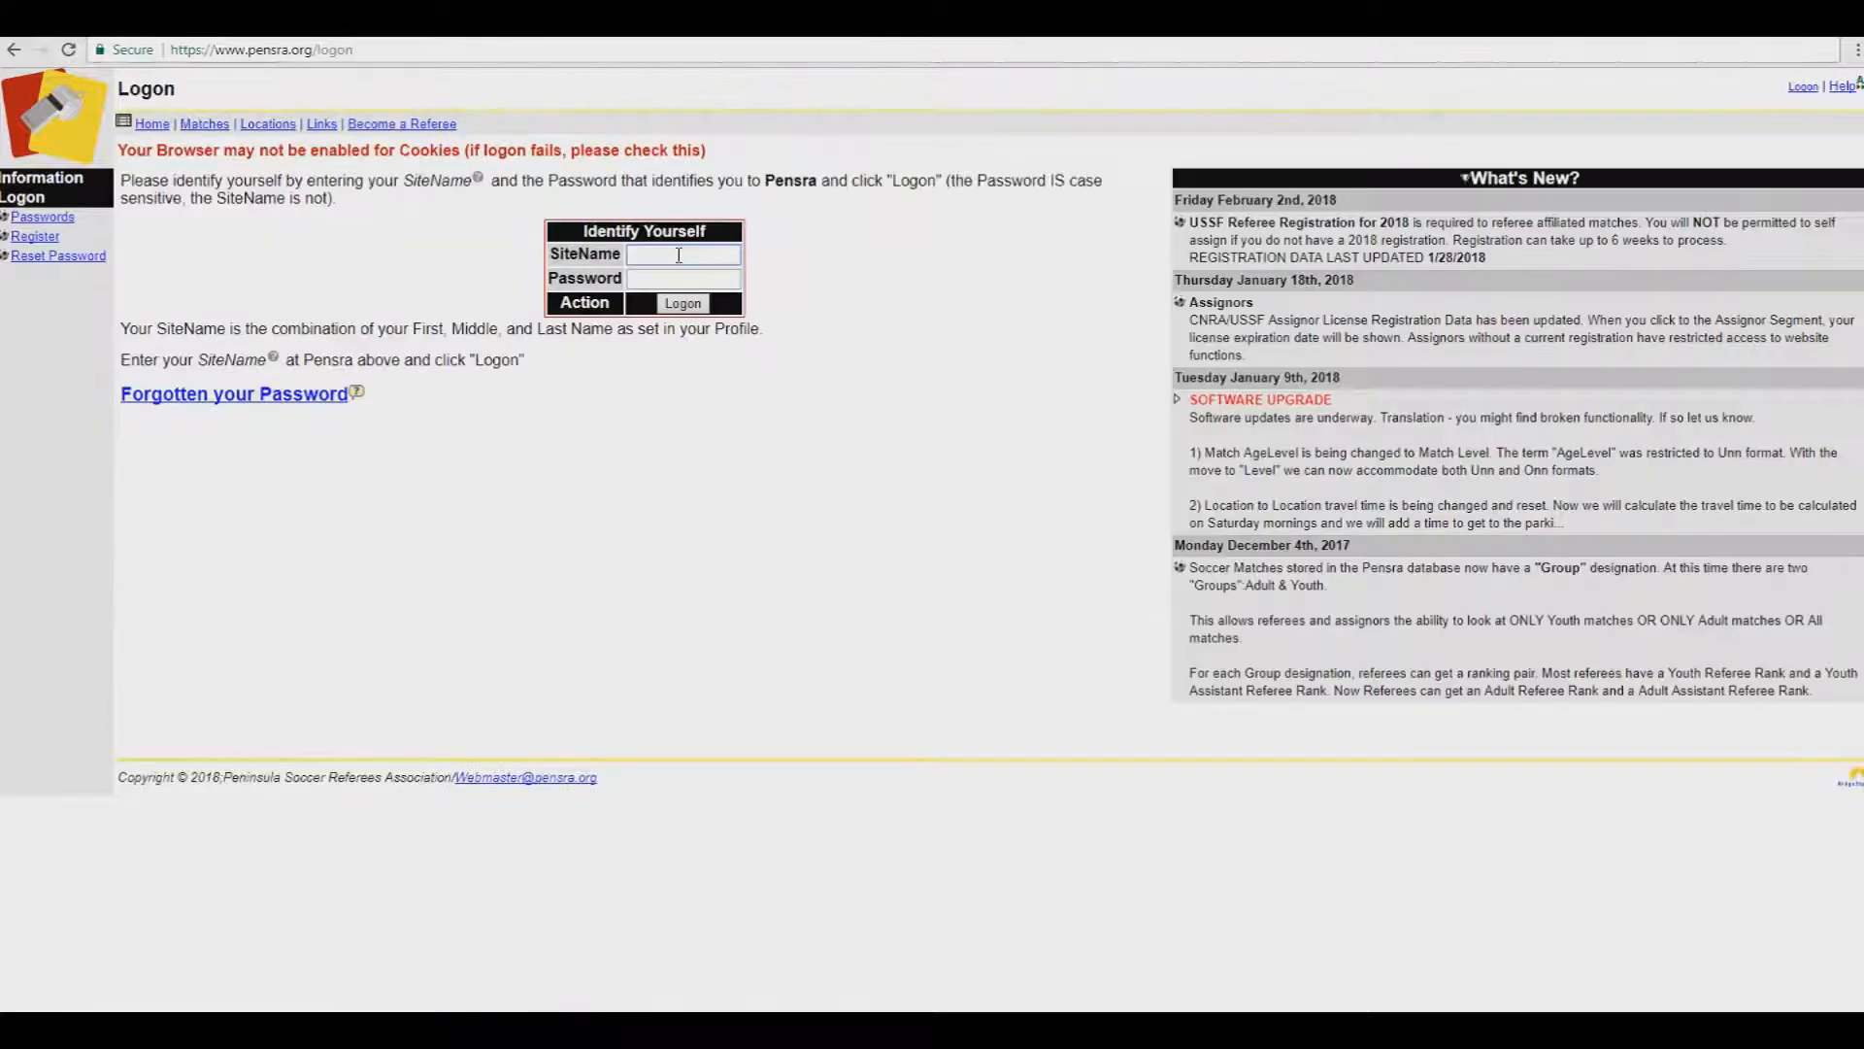
Step: Log back on with the referee account's site name and password
{"action": "left_click", "coordinate": [678, 255]}
{"action": "type", "text": "Test McTesty"}
{"action": "key", "text": "Tab"}
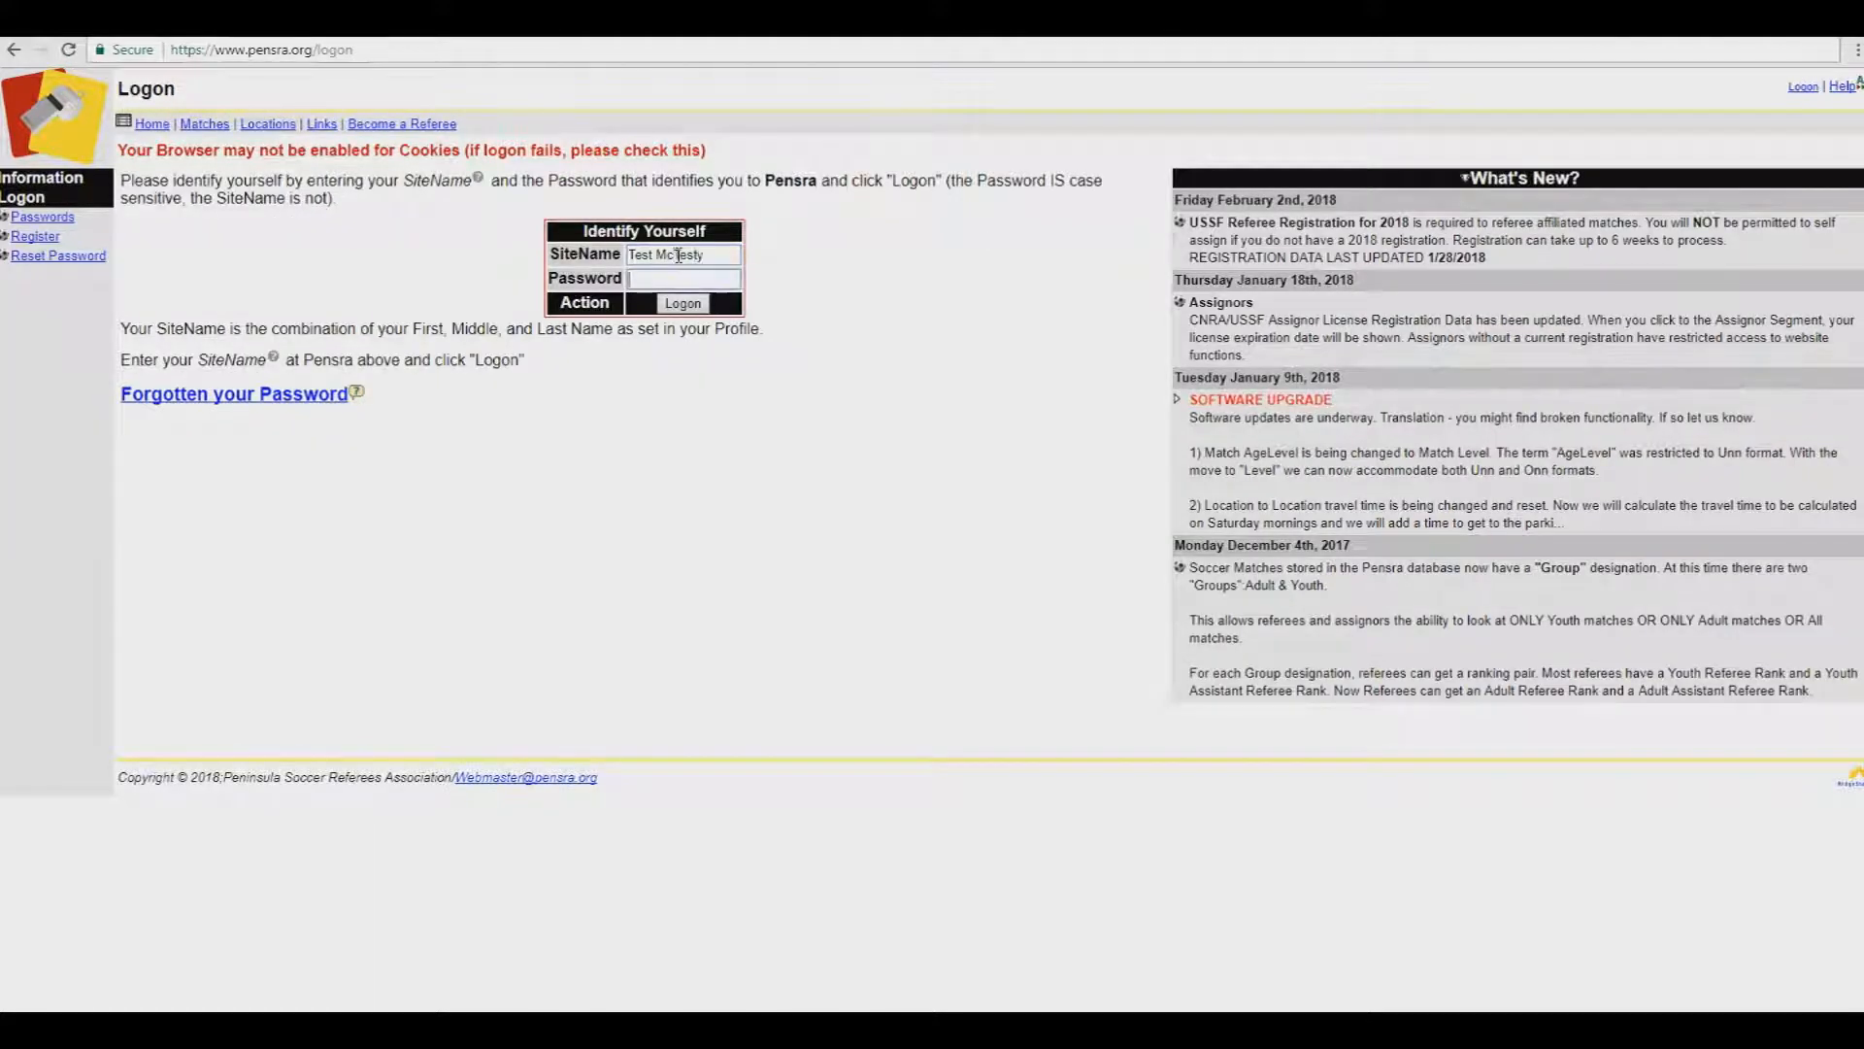
{"action": "type", "text": "***************"}
{"action": "left_click", "coordinate": [701, 305]}
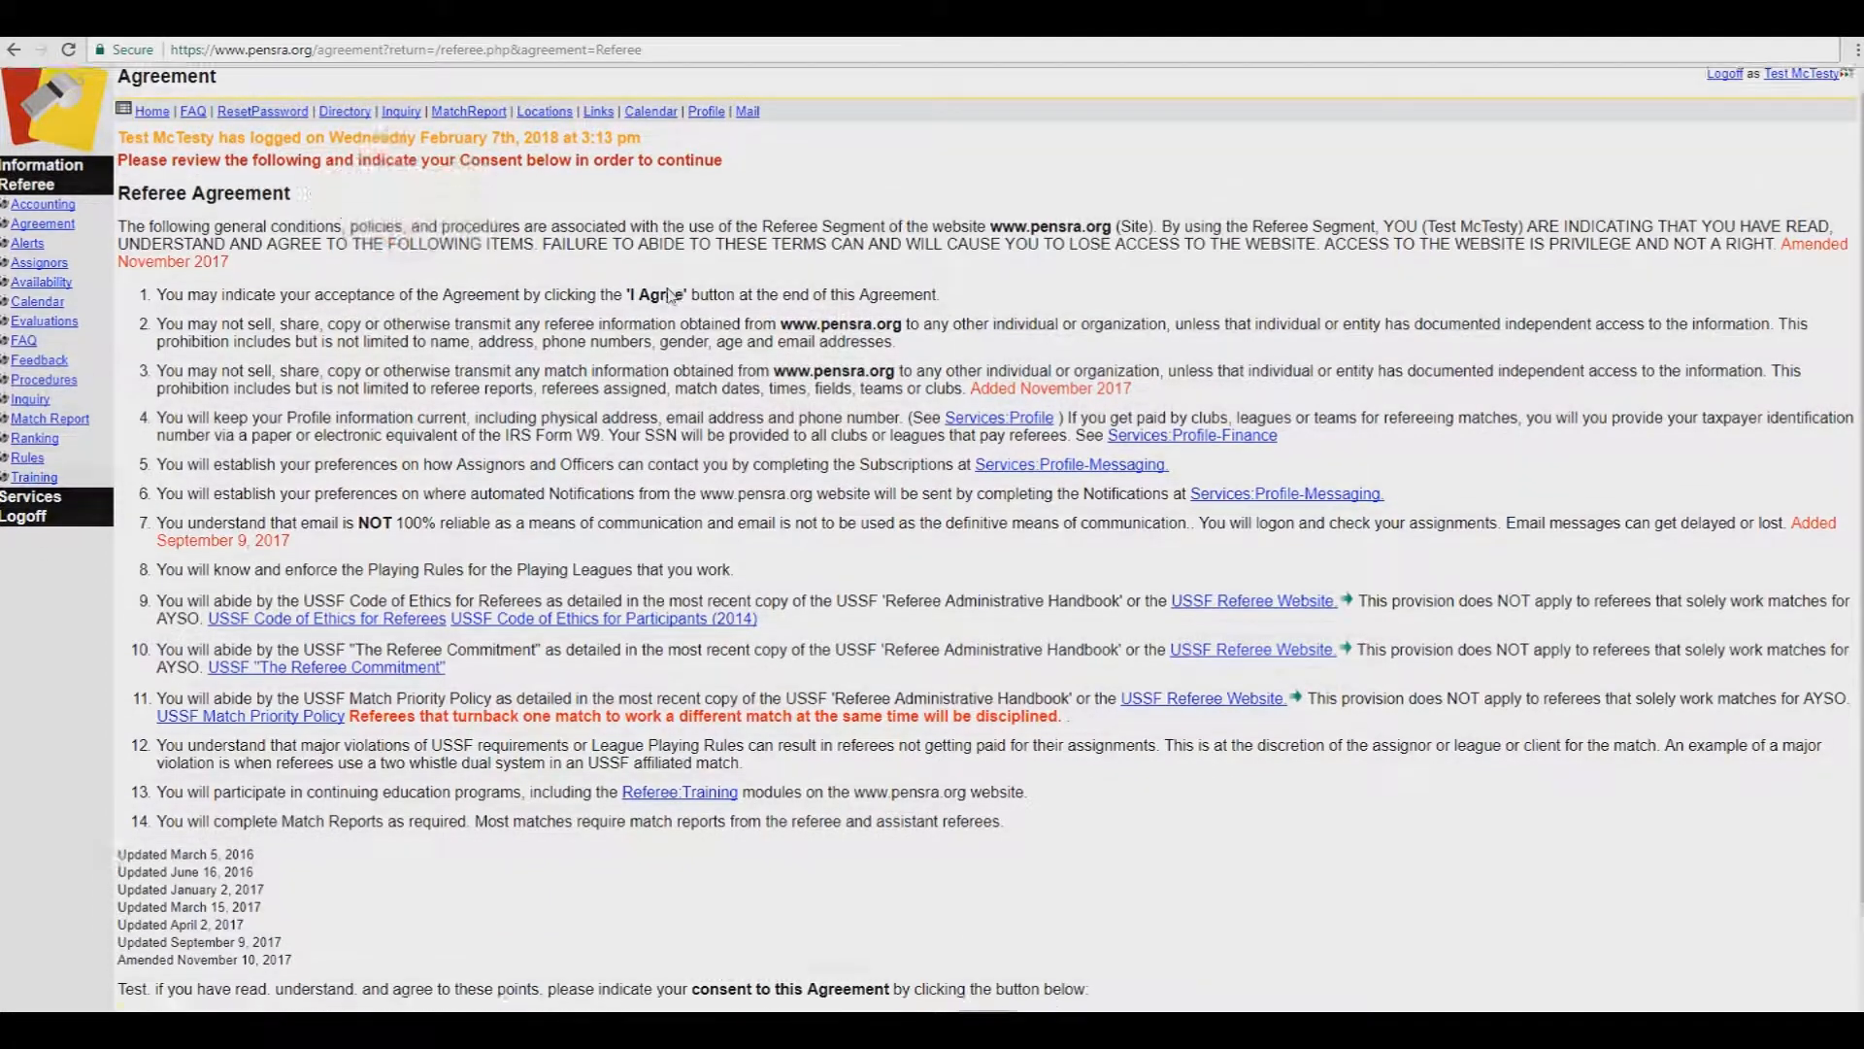
Step: Scroll through the Referee Agreement and accept it with I Agree
{"action": "scroll", "coordinate": [668, 289], "scroll_direction": "down", "scroll_amount": 1}
{"action": "scroll", "coordinate": [668, 289], "scroll_direction": "up", "scroll_amount": 1}
{"action": "scroll", "coordinate": [903, 792], "scroll_direction": "down", "scroll_amount": 1}
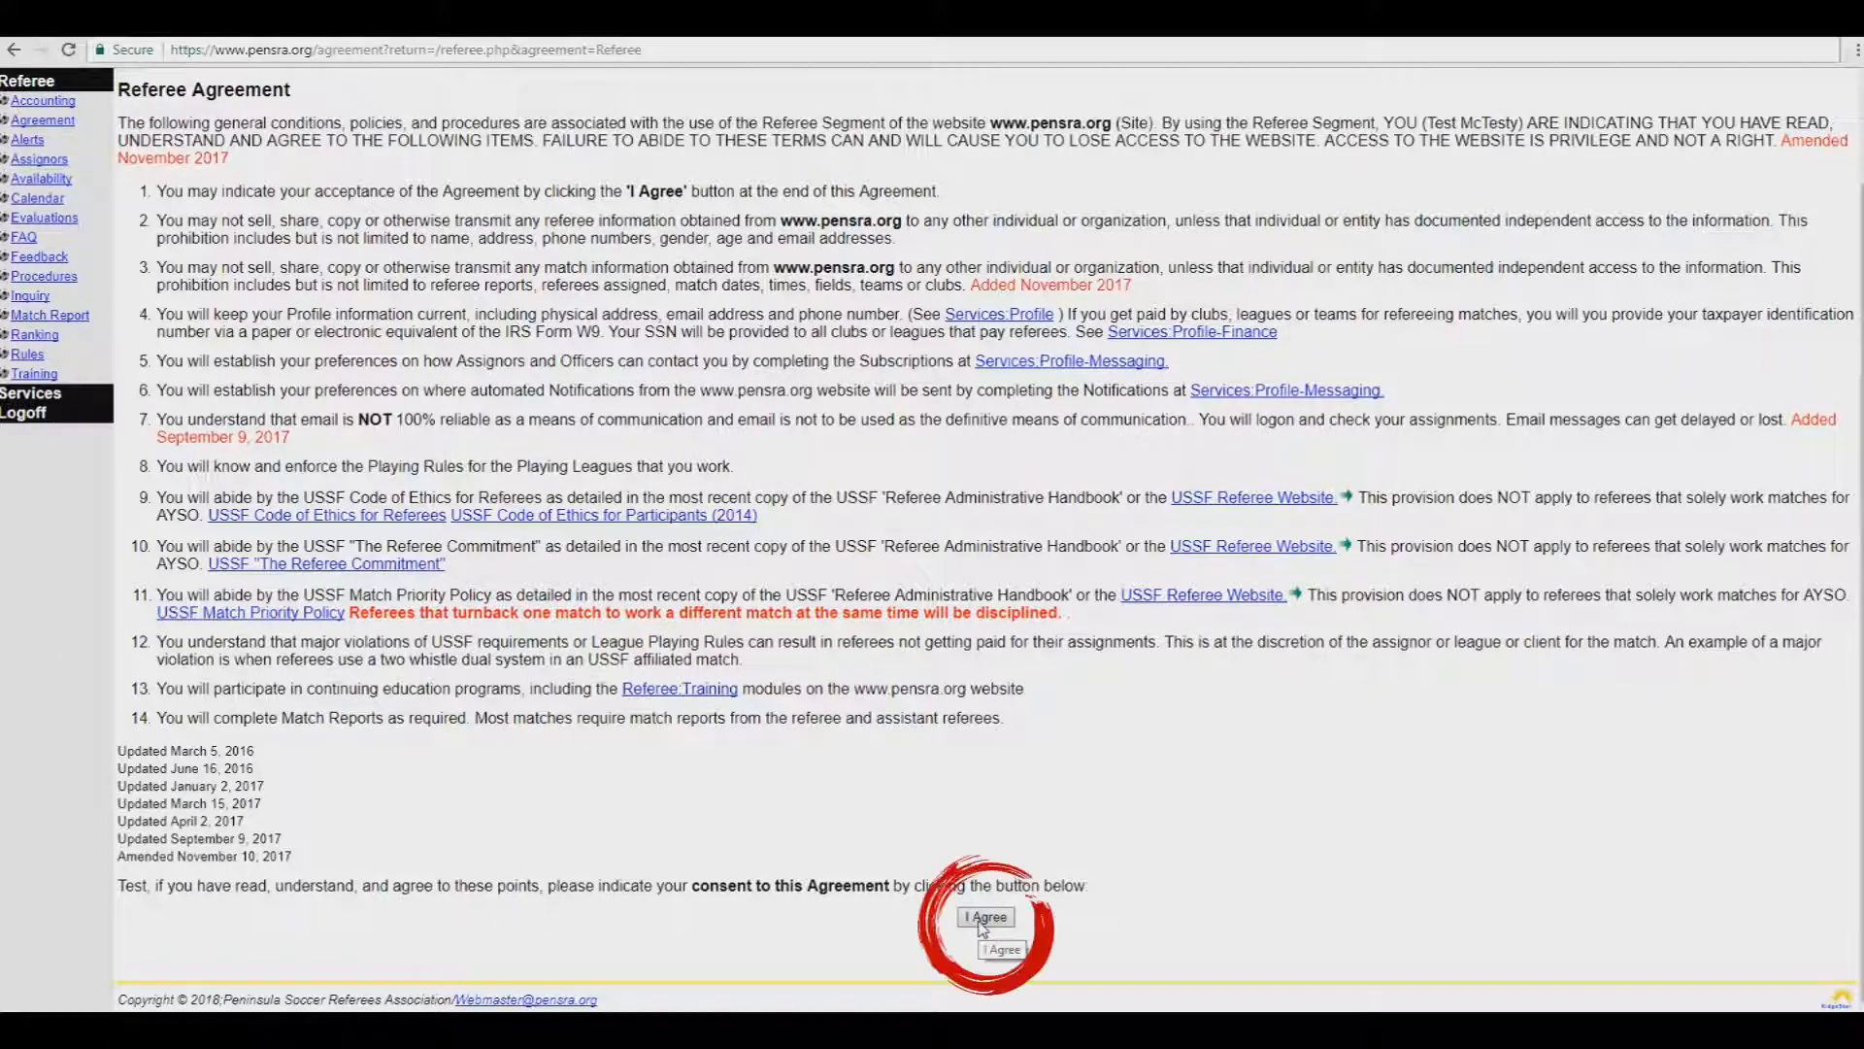
{"action": "left_click", "coordinate": [986, 918]}
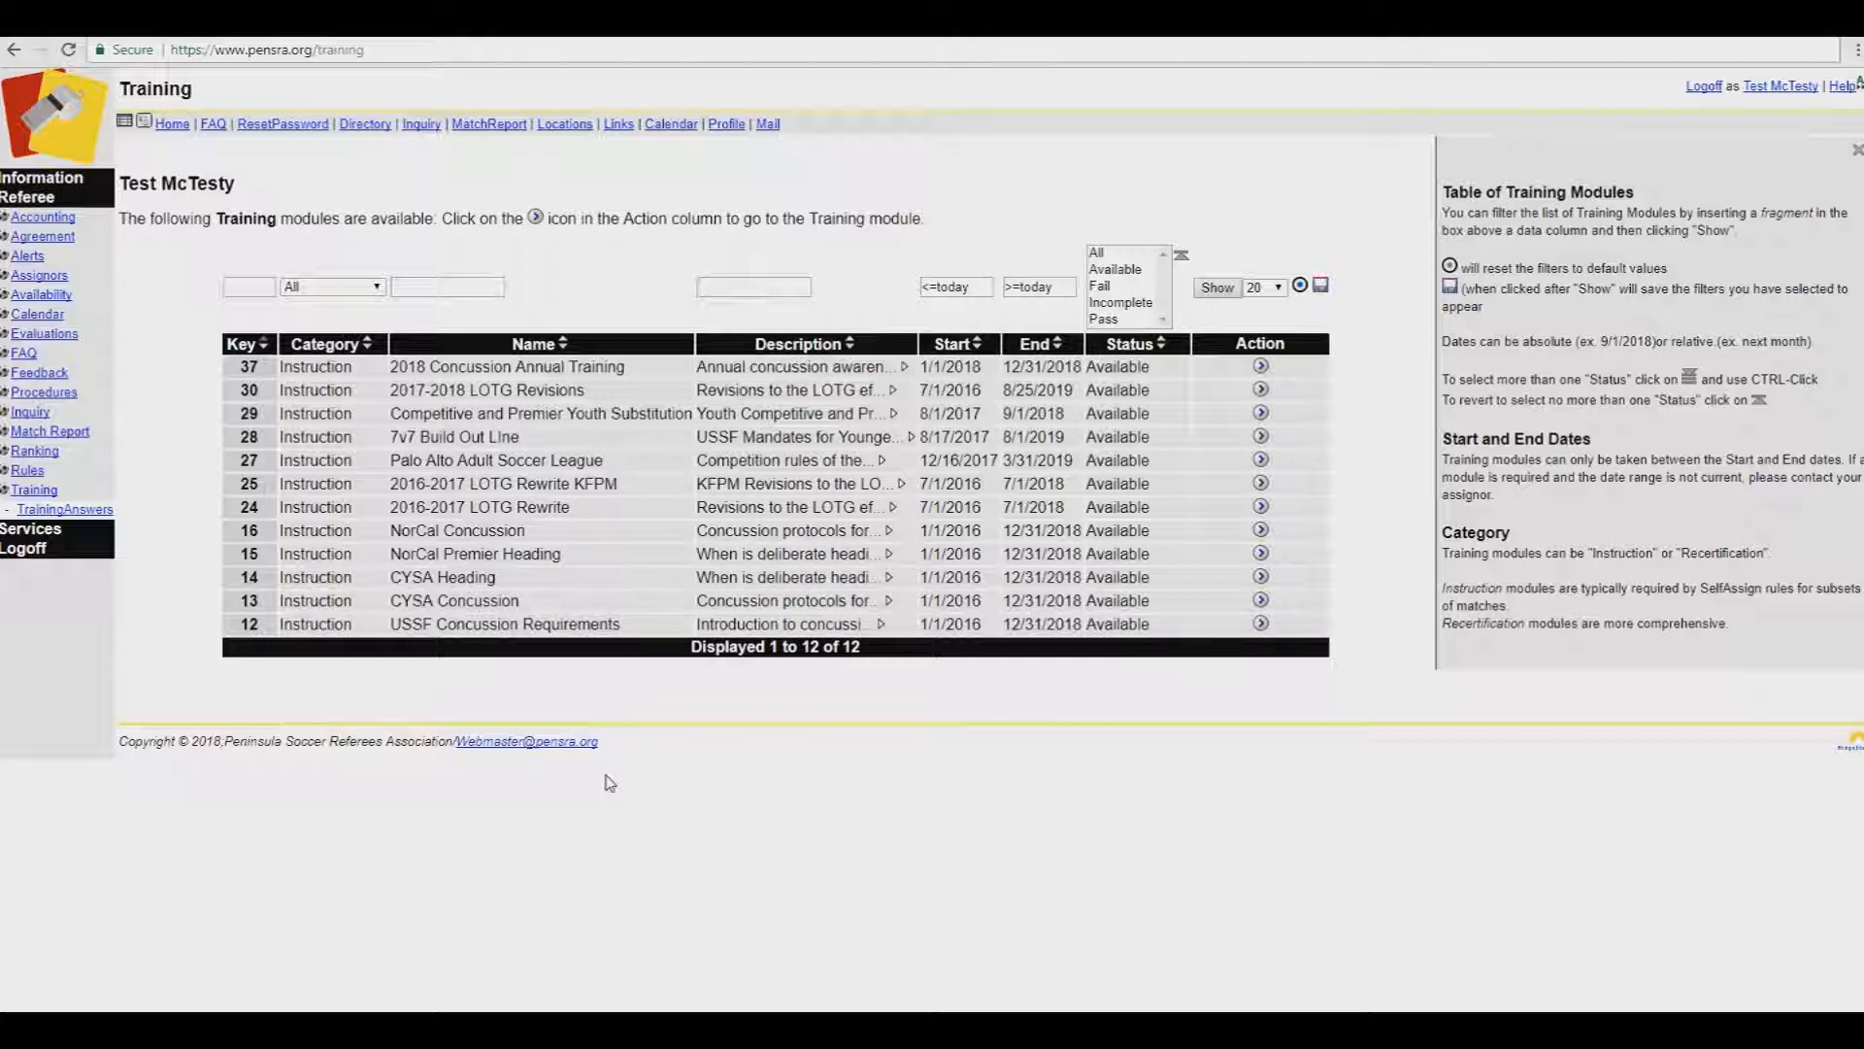
Step: Grade the 2016-2017 LOTG Rewrite training, then retake it, answering 2016-2017 and the first two questions
{"action": "left_click", "coordinate": [1263, 438]}
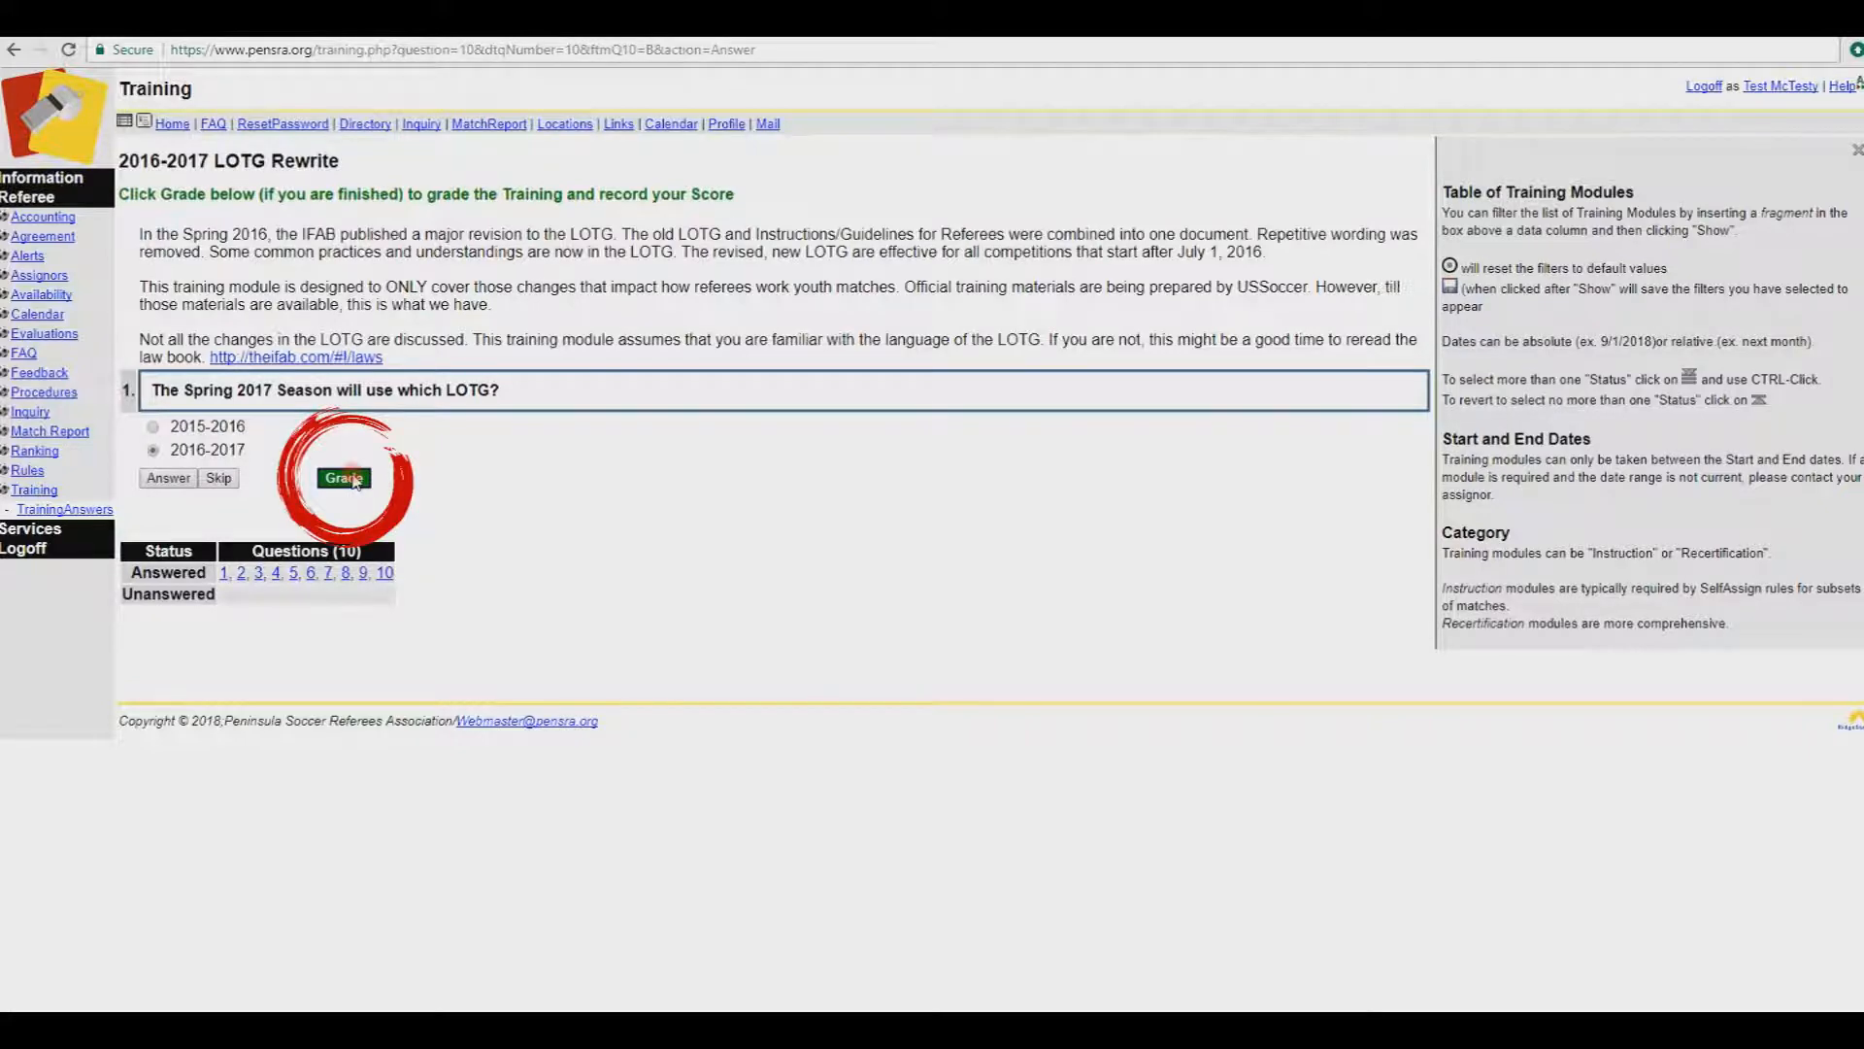
{"action": "left_click", "coordinate": [356, 480]}
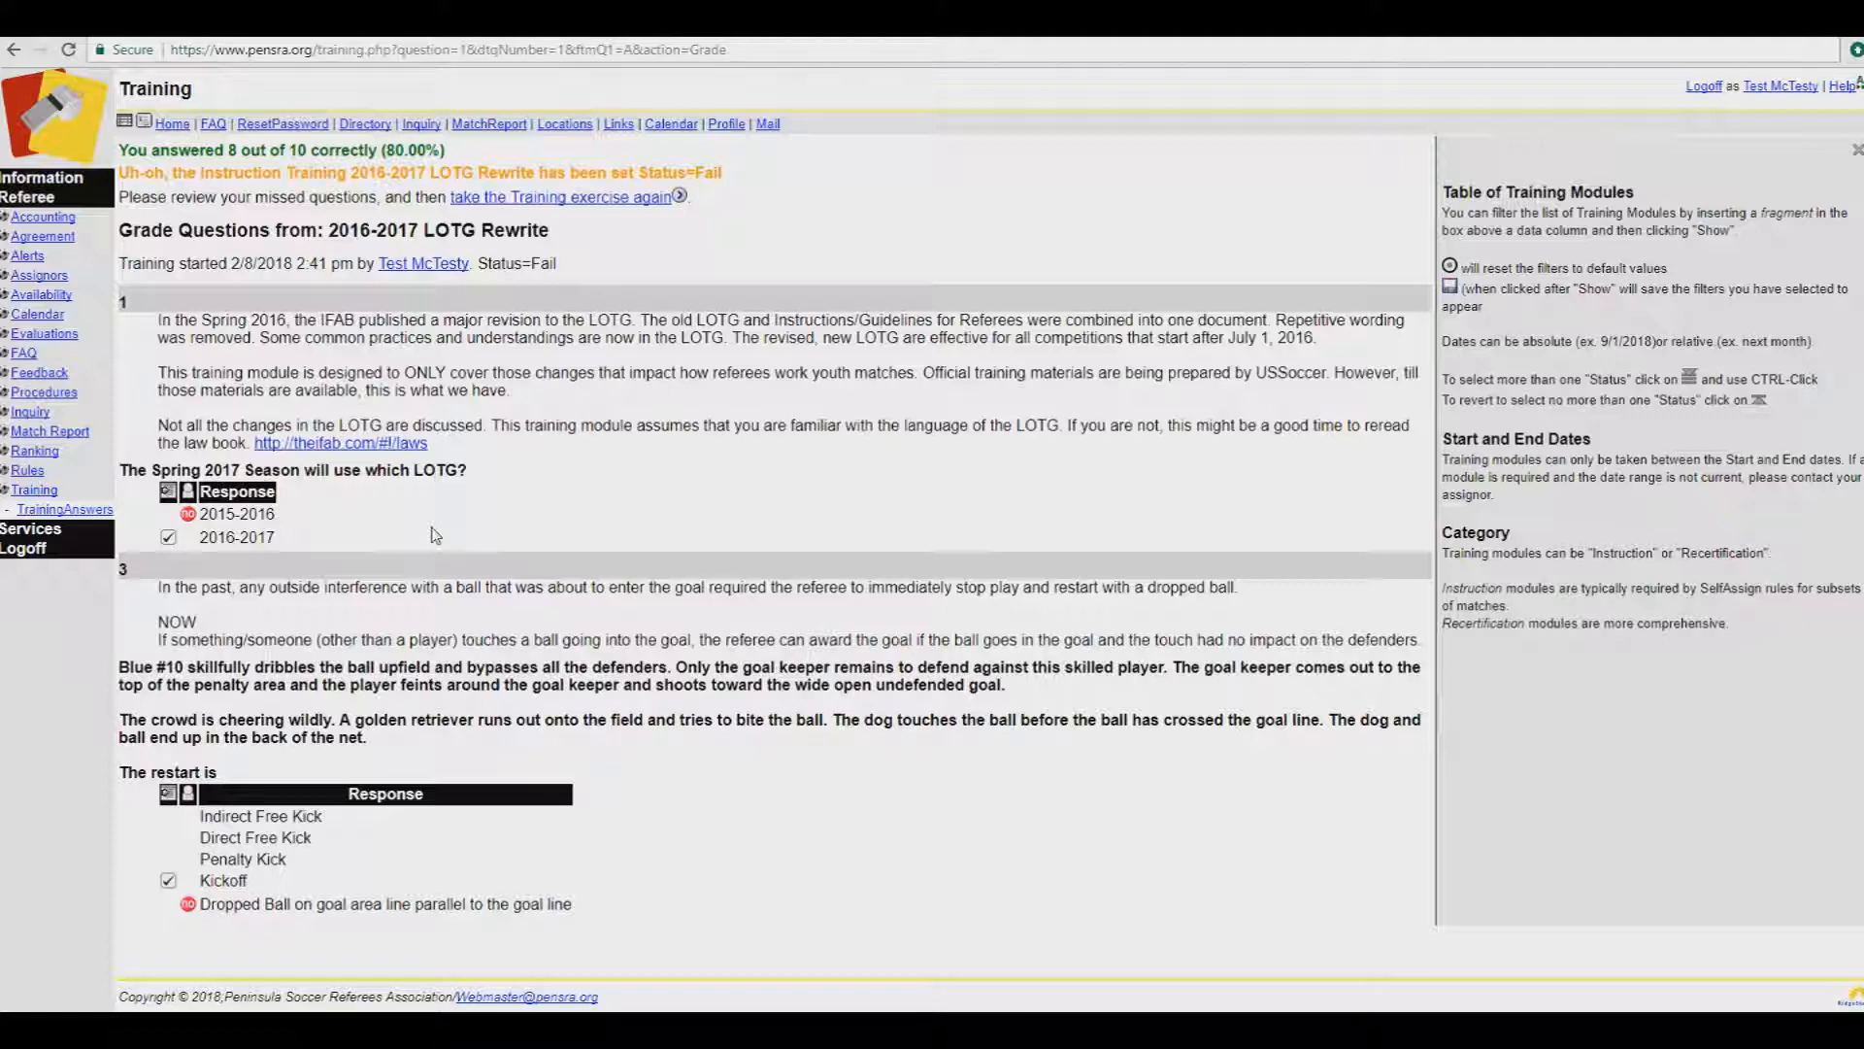
{"action": "left_click", "coordinate": [515, 199]}
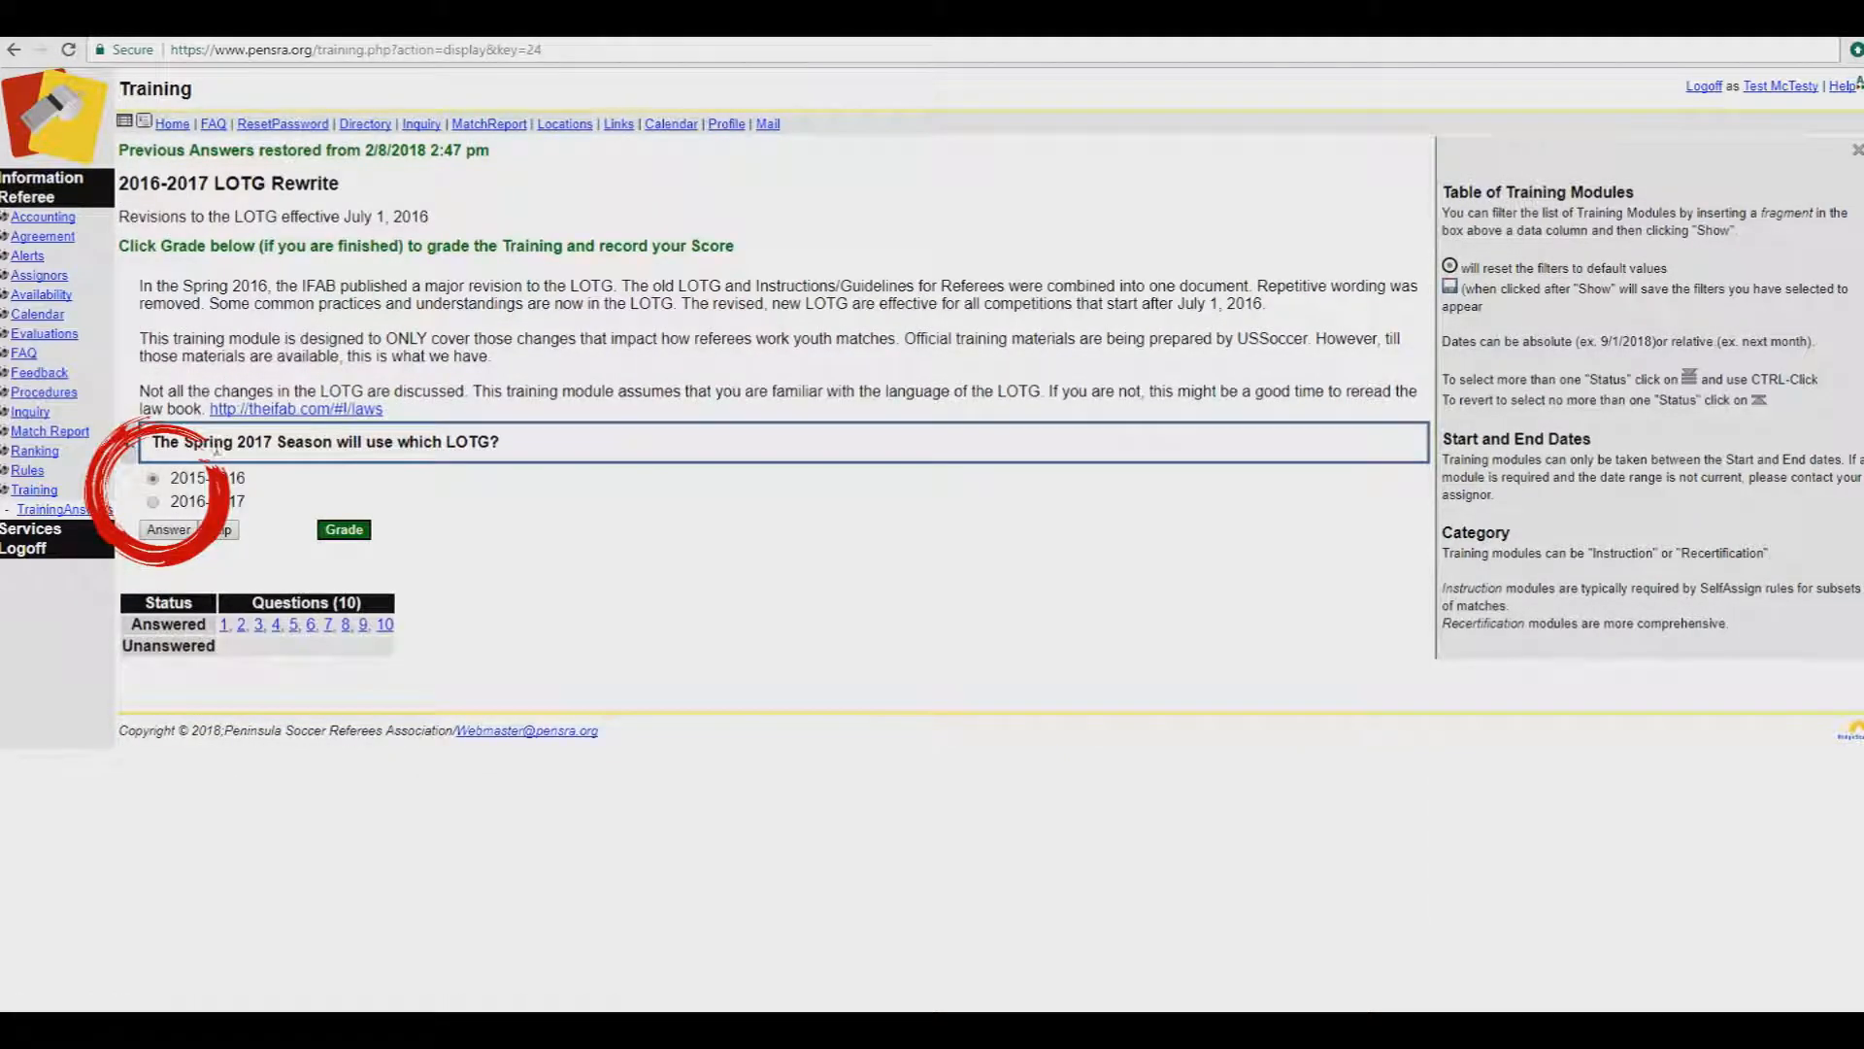
{"action": "left_click", "coordinate": [153, 501]}
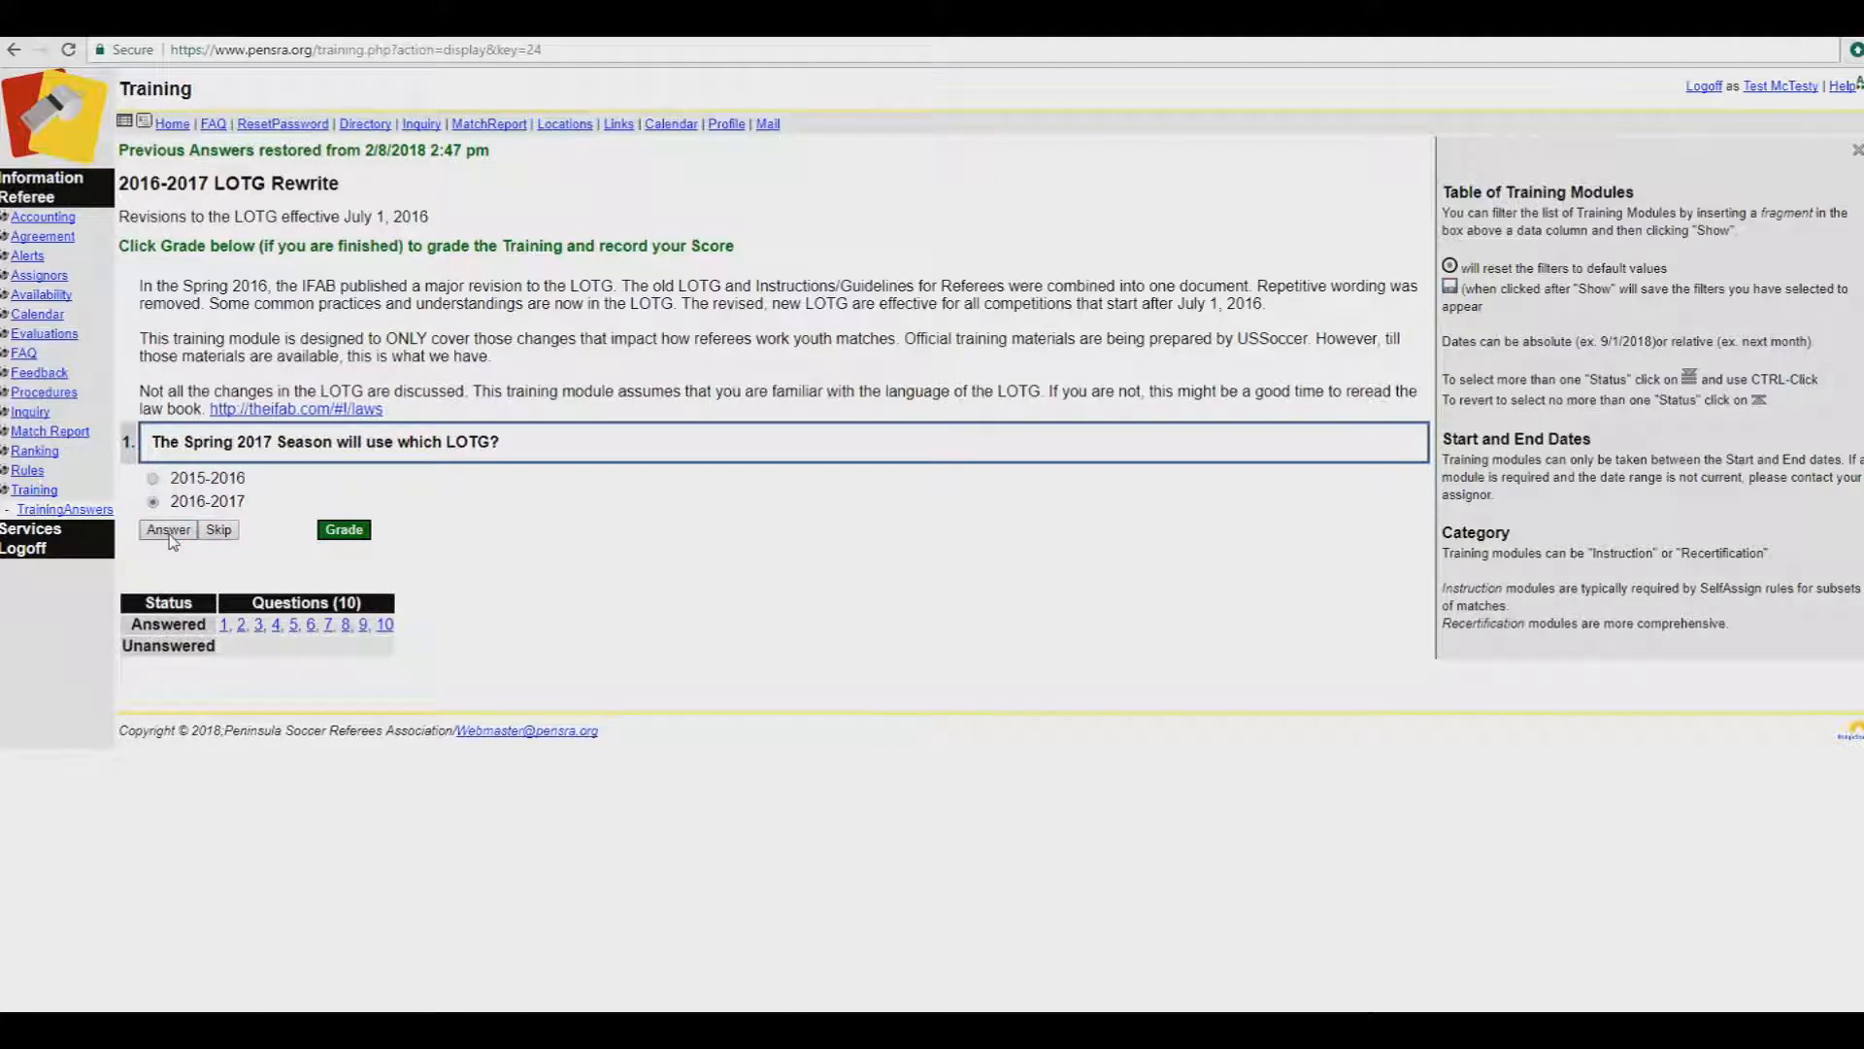
{"action": "left_click", "coordinate": [170, 534]}
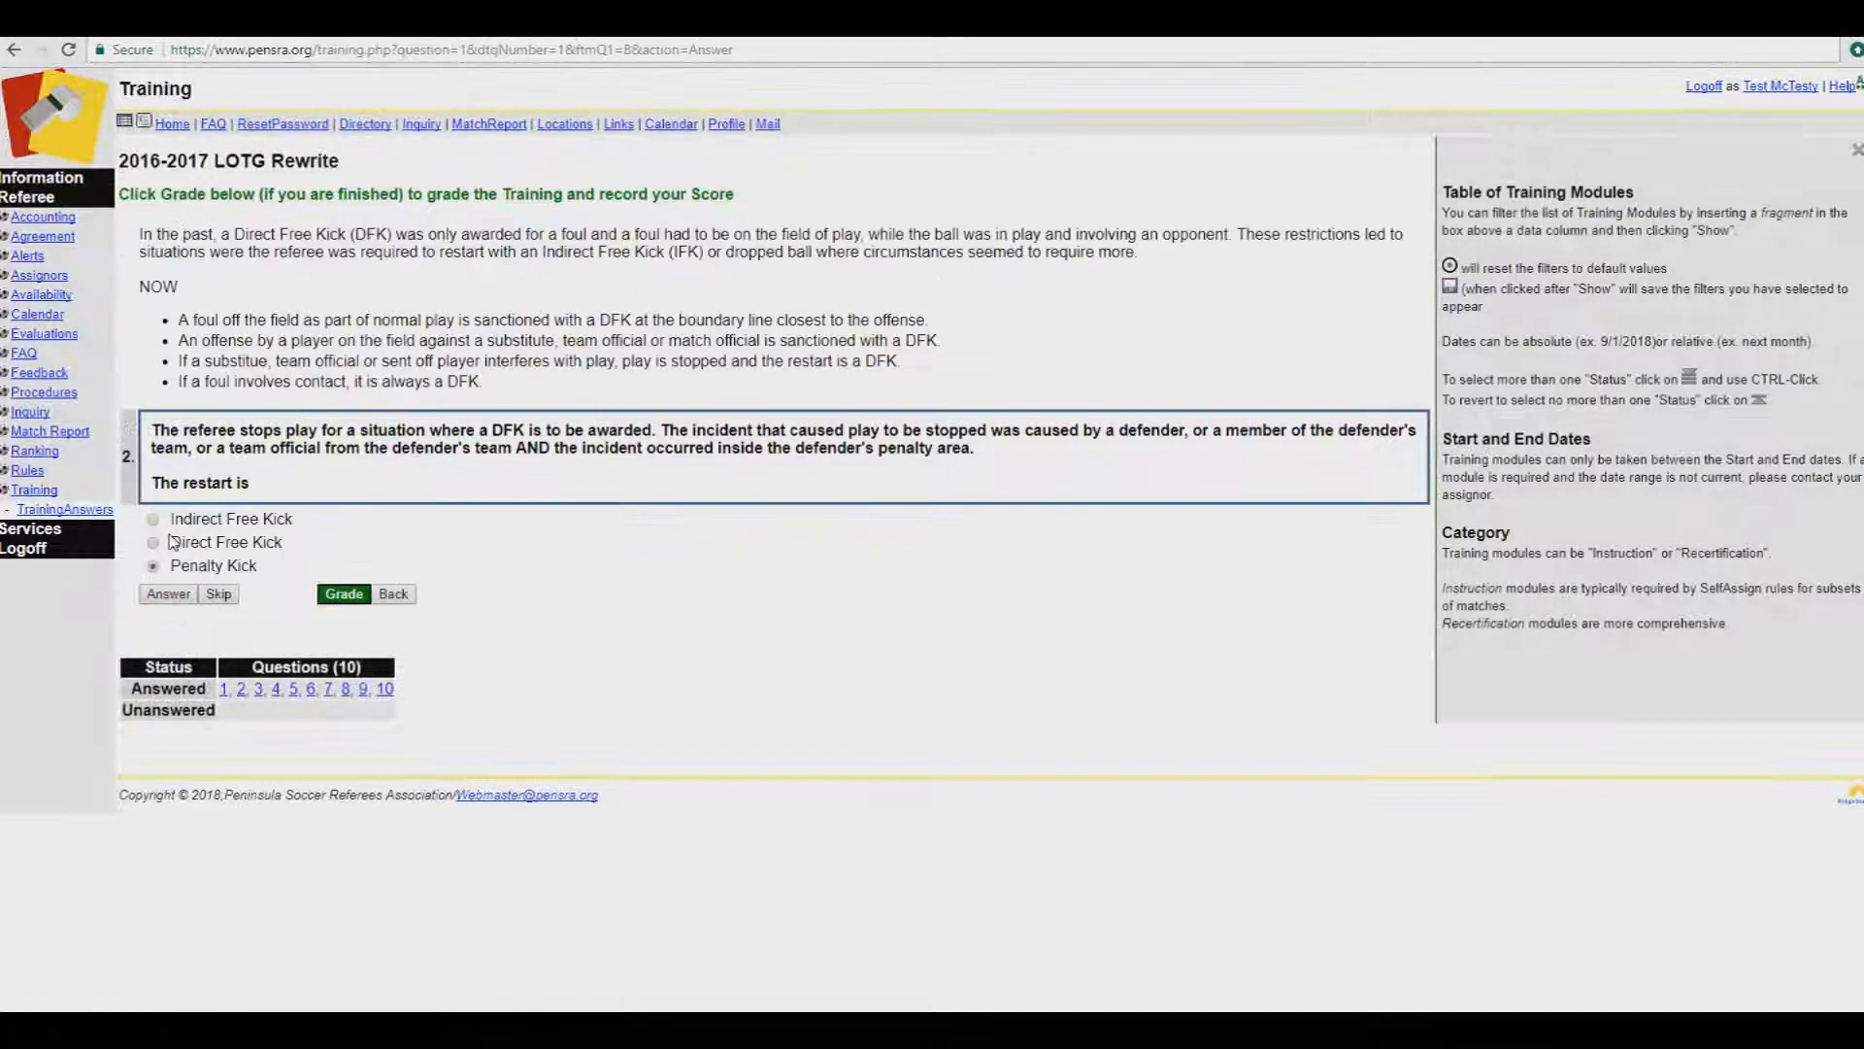
{"action": "left_click", "coordinate": [170, 594]}
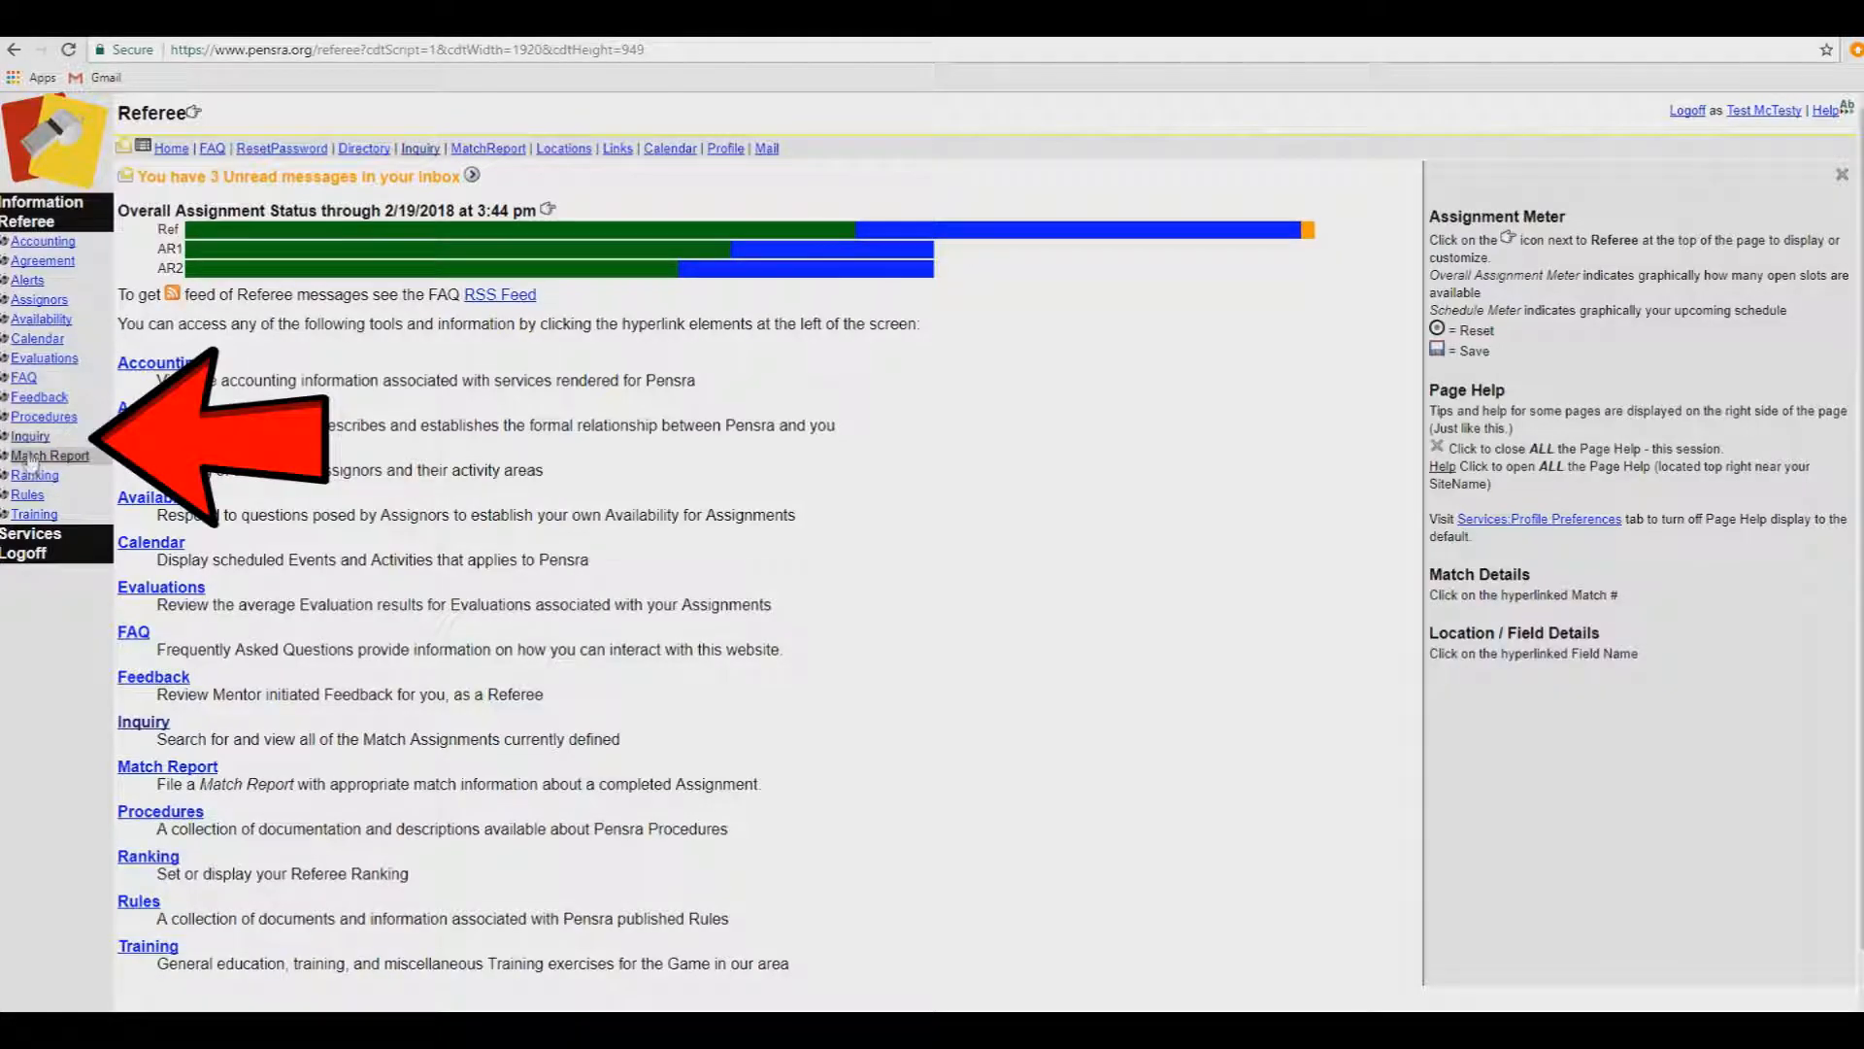
Step: Open the Inquiry page listing today's Mine+Open matches, 1 to 20 of 192
{"action": "left_click", "coordinate": [30, 437]}
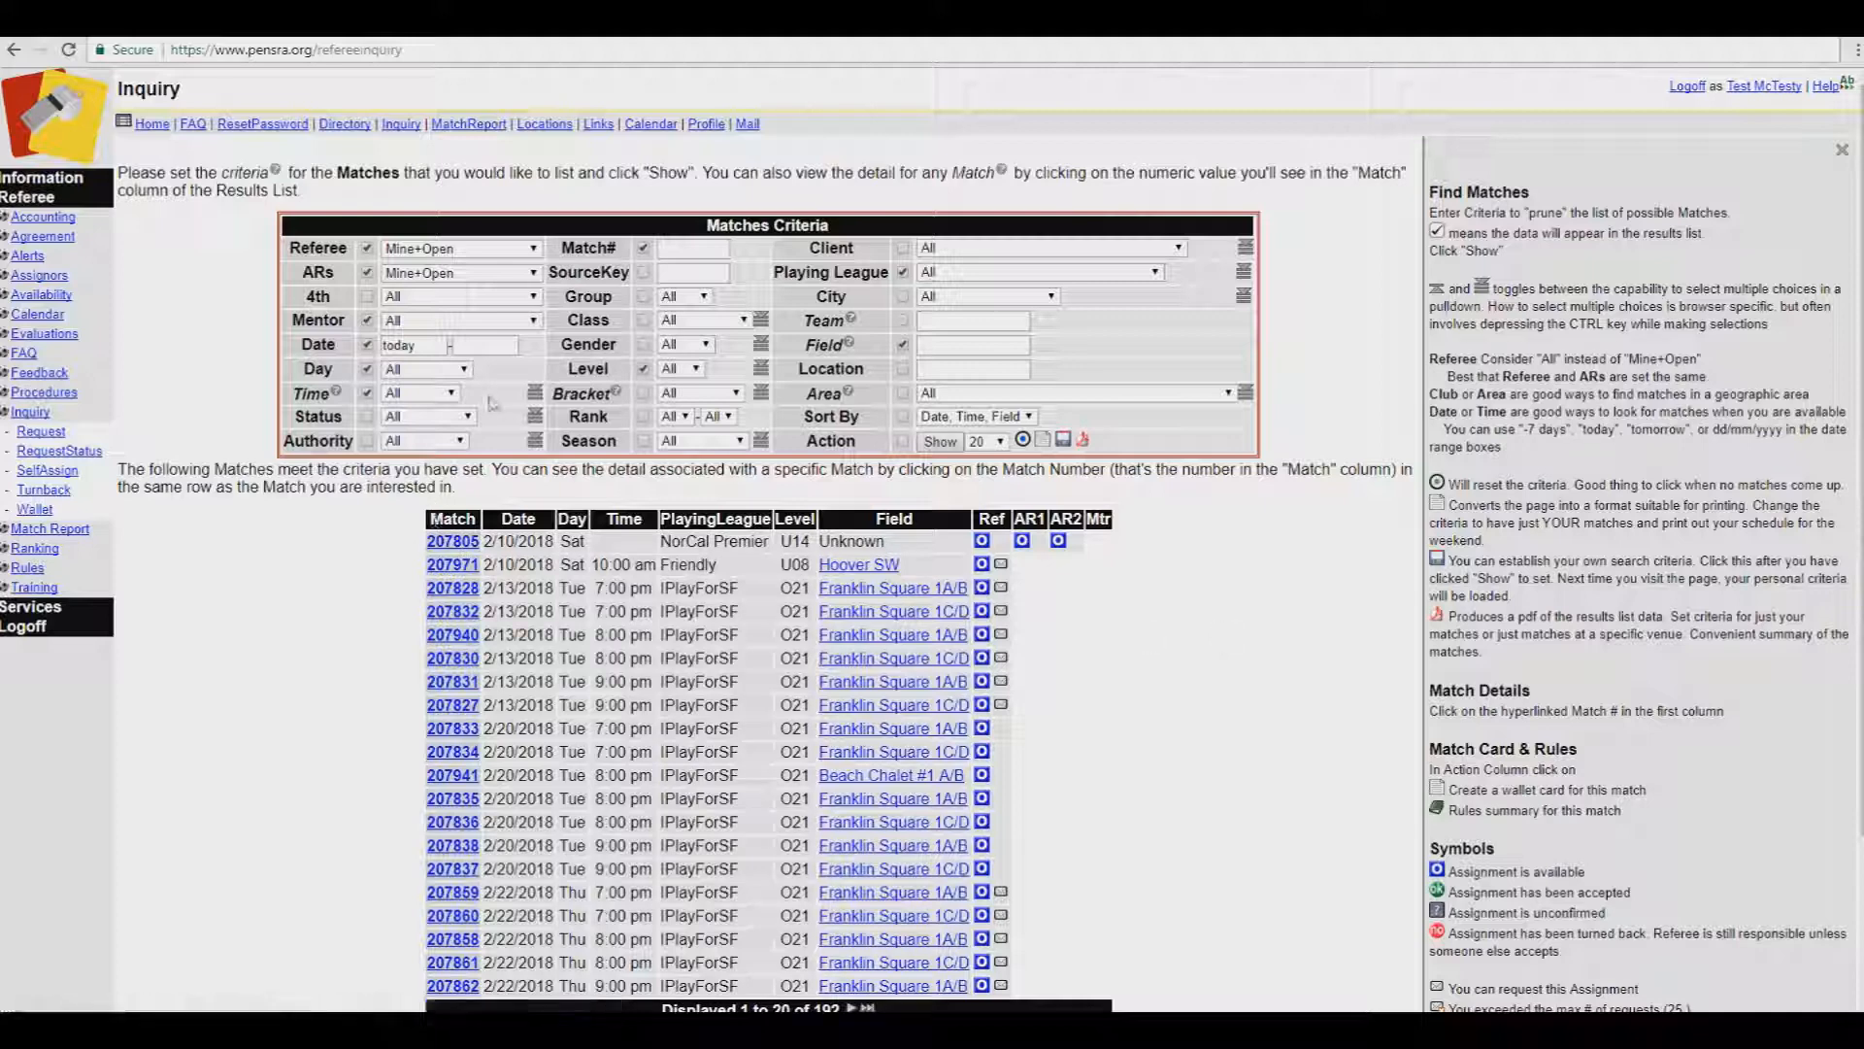
Step: Filter the match list to the city of San Carlos
{"action": "left_click", "coordinate": [904, 297]}
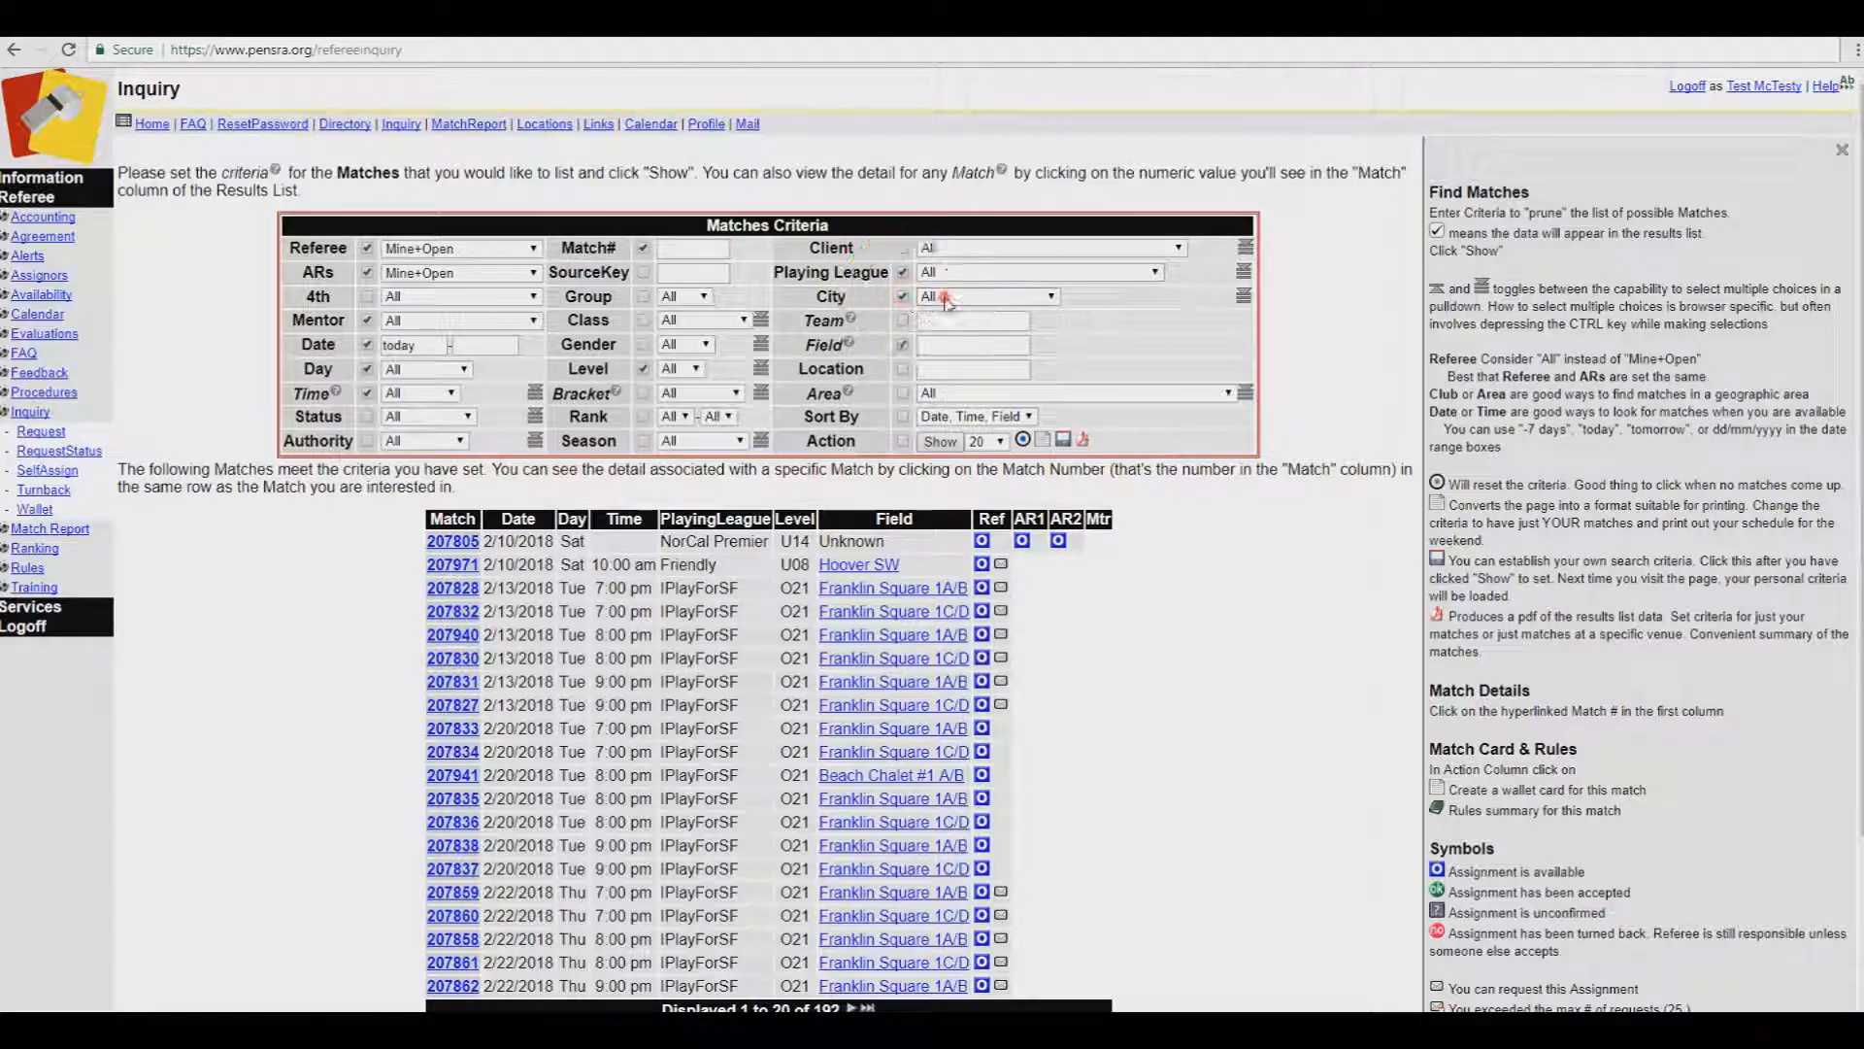
{"action": "left_click", "coordinate": [949, 299]}
{"action": "left_click_drag", "start_coordinate": [1051, 354], "coordinate": [1057, 544]}
{"action": "left_click", "coordinate": [946, 448]}
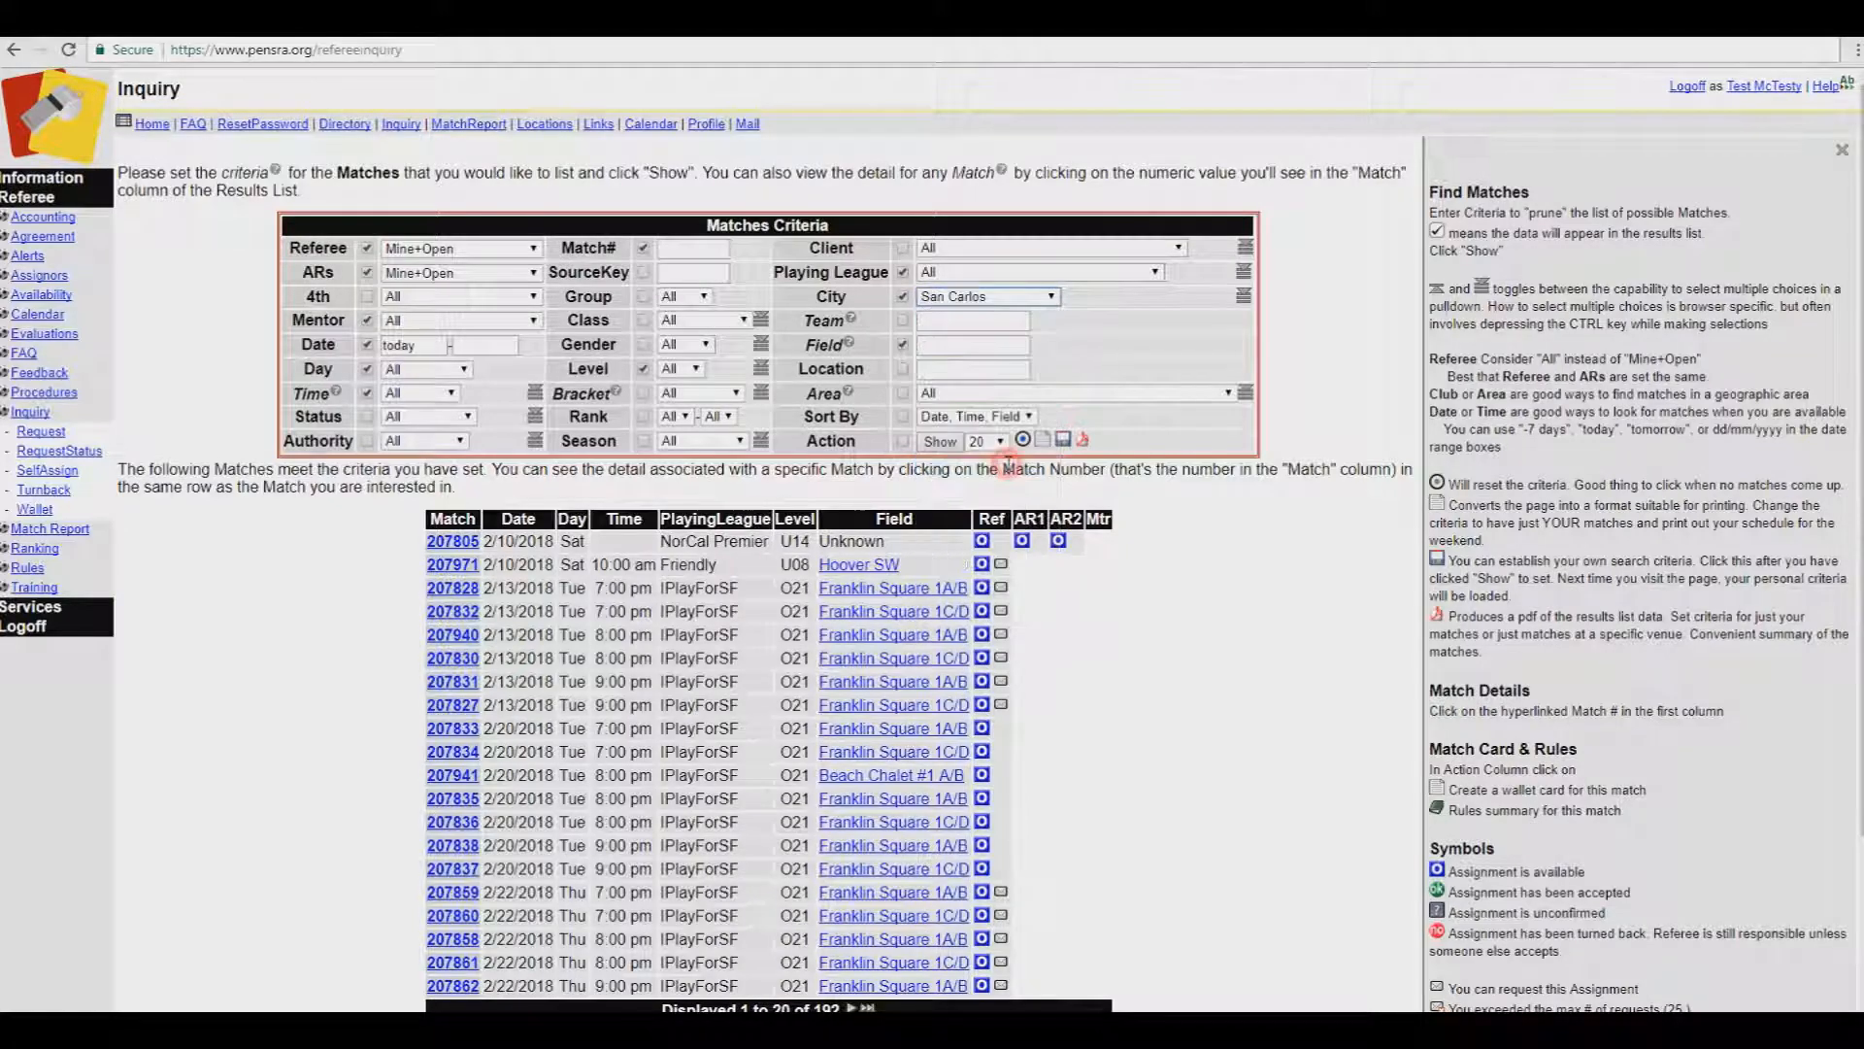
{"action": "left_click", "coordinate": [940, 443]}
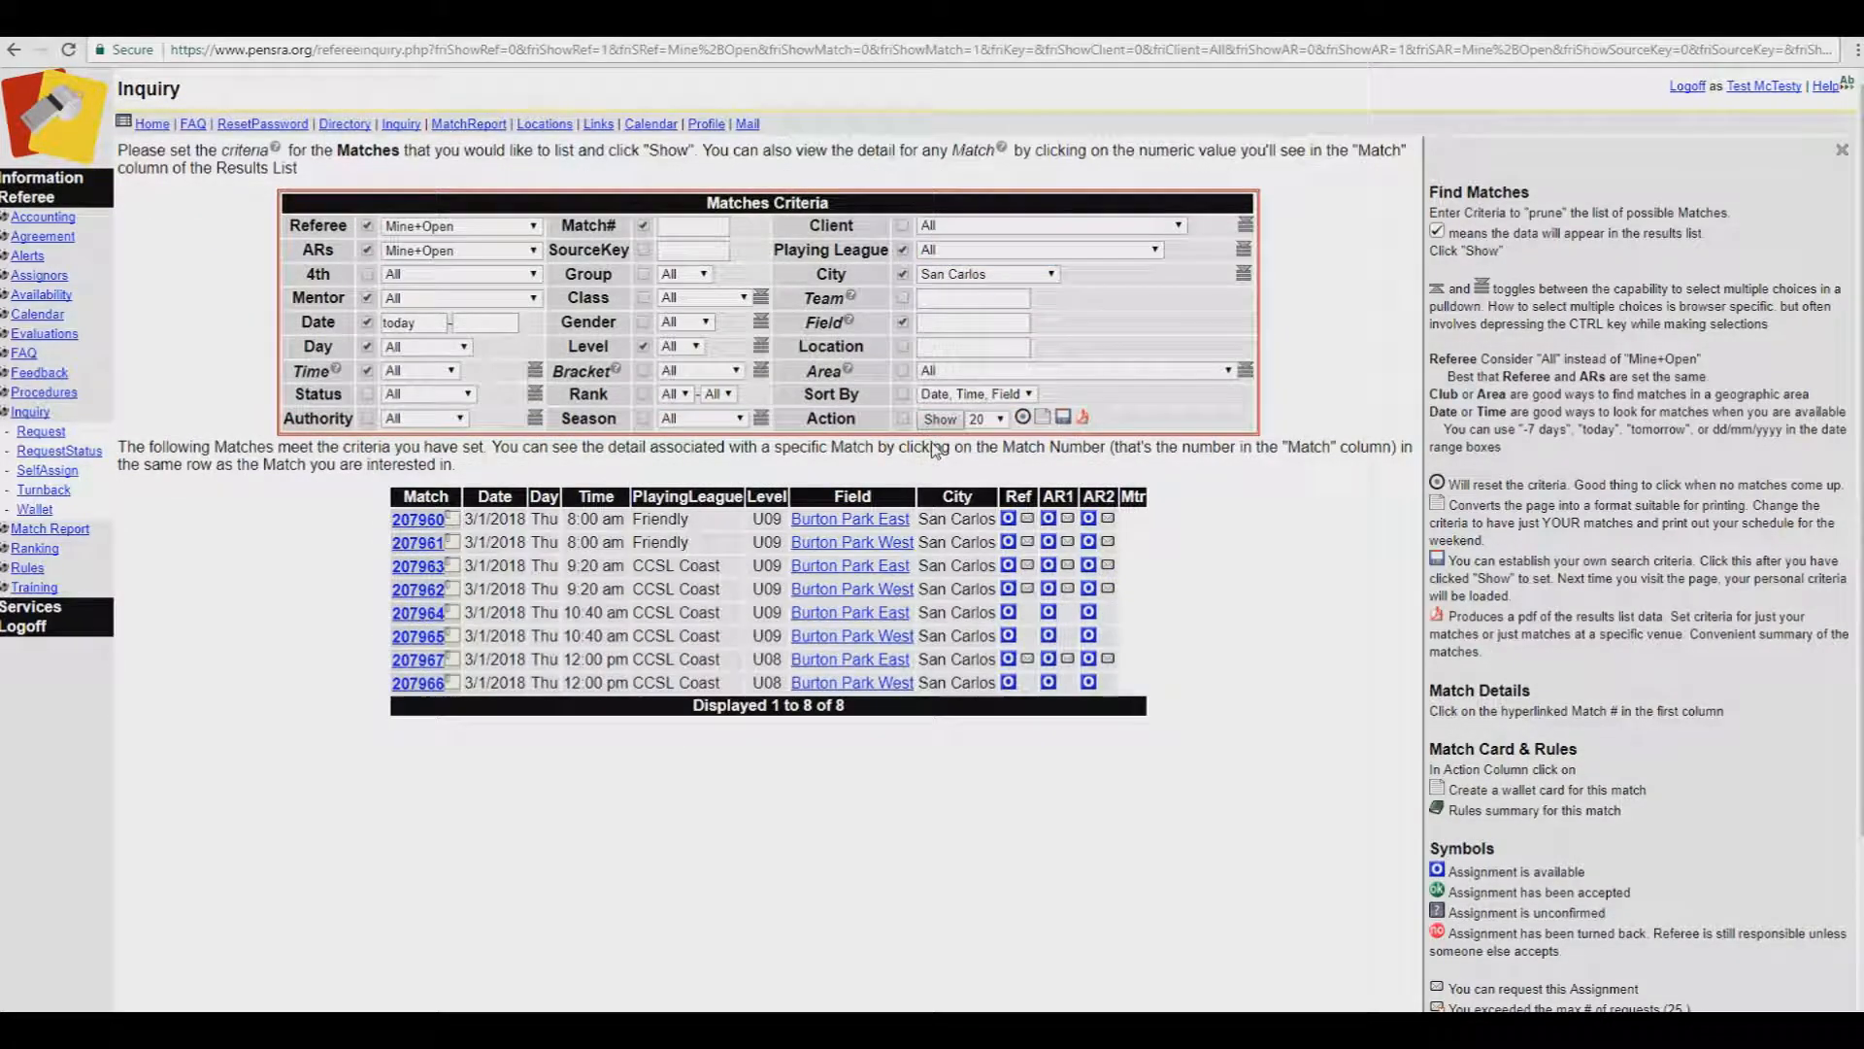
Step: Drop the Mentor column and add Gender, Team and Location columns to the San Carlos results
{"action": "left_click", "coordinate": [384, 297]}
{"action": "left_click", "coordinate": [370, 297]}
{"action": "left_click", "coordinate": [370, 297]}
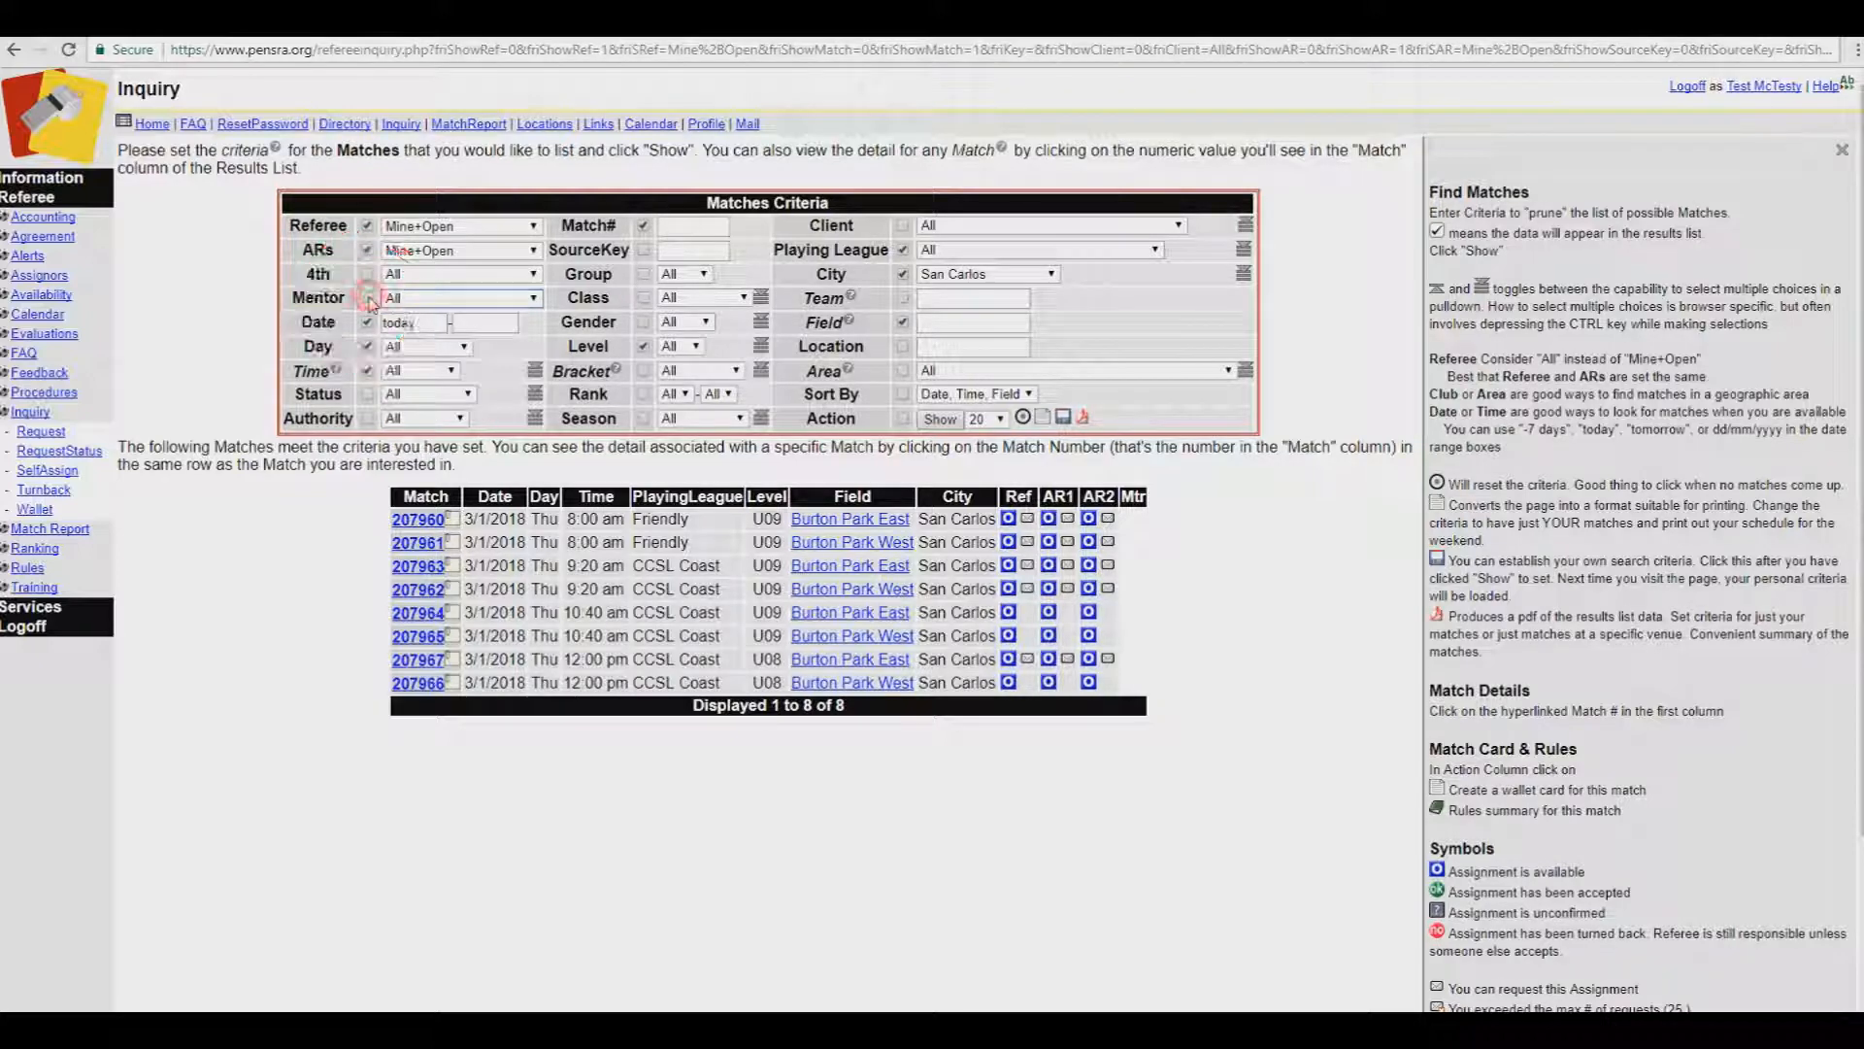
{"action": "left_click", "coordinate": [680, 323]}
{"action": "left_click", "coordinate": [680, 326]}
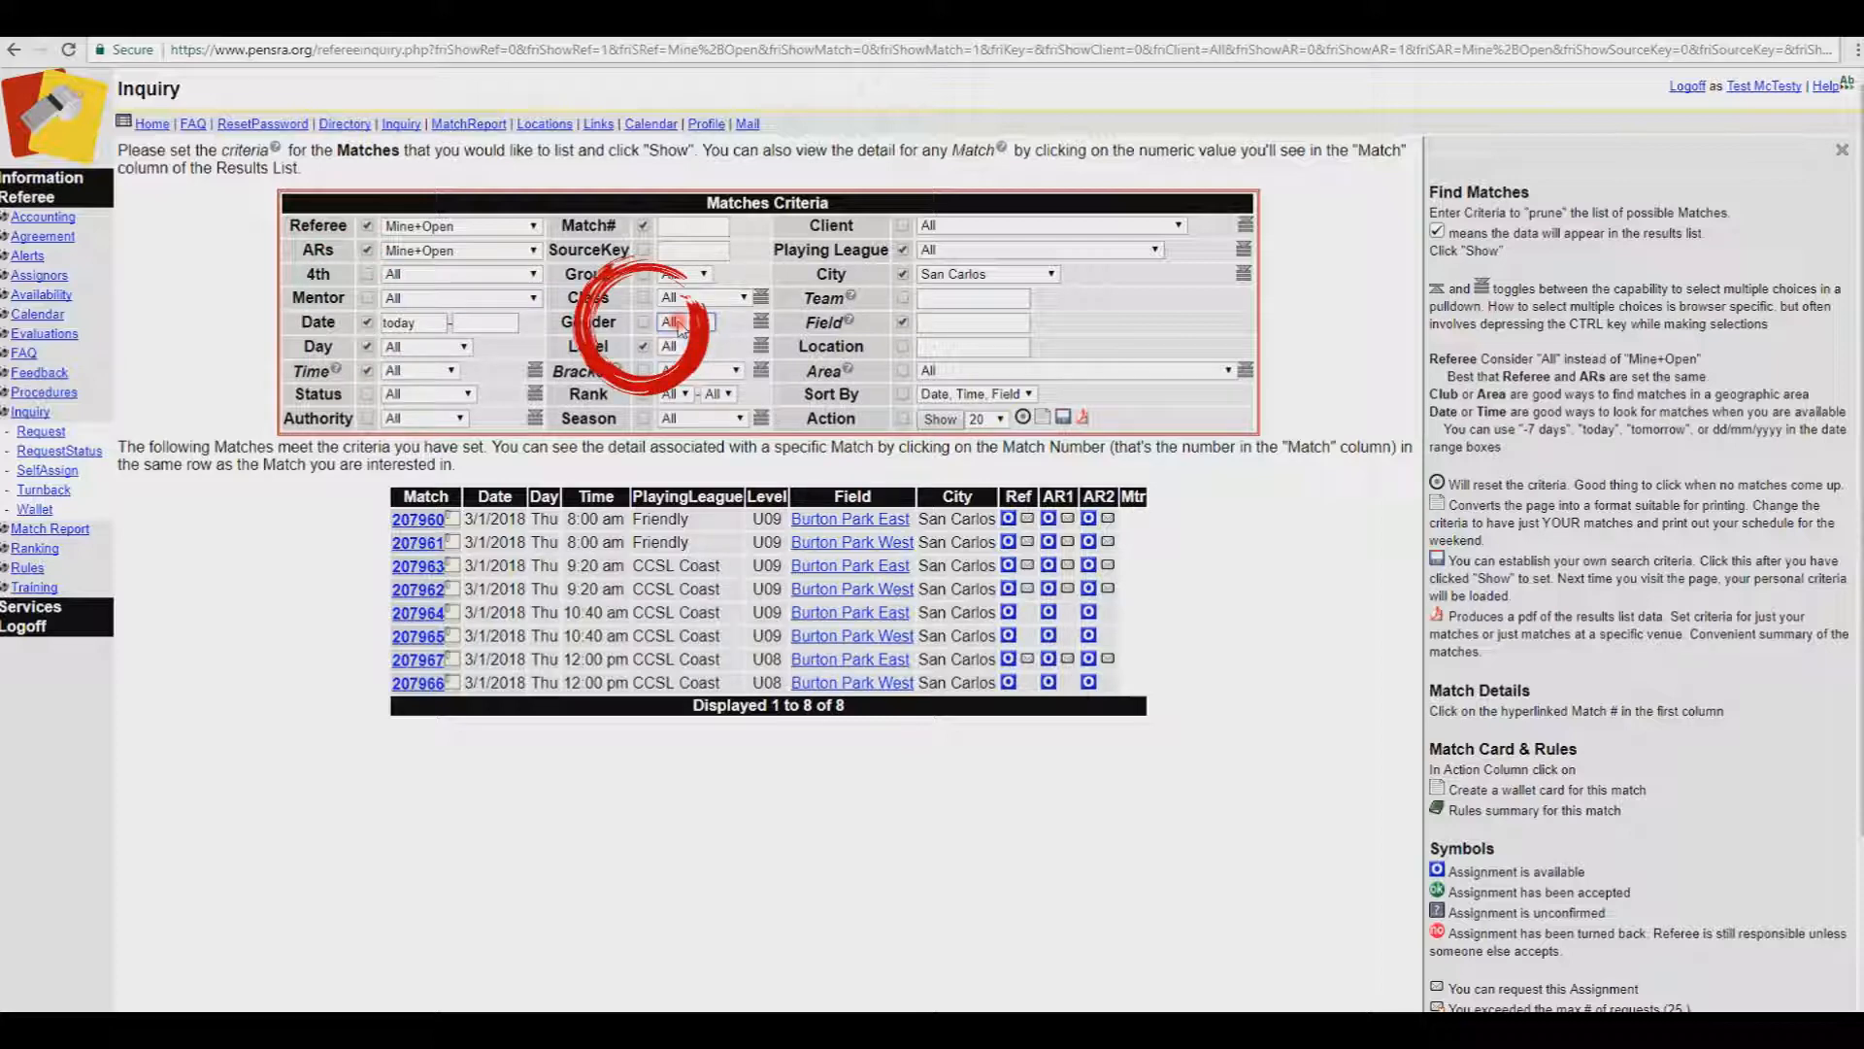
{"action": "left_click", "coordinate": [645, 321]}
{"action": "left_click", "coordinate": [902, 300]}
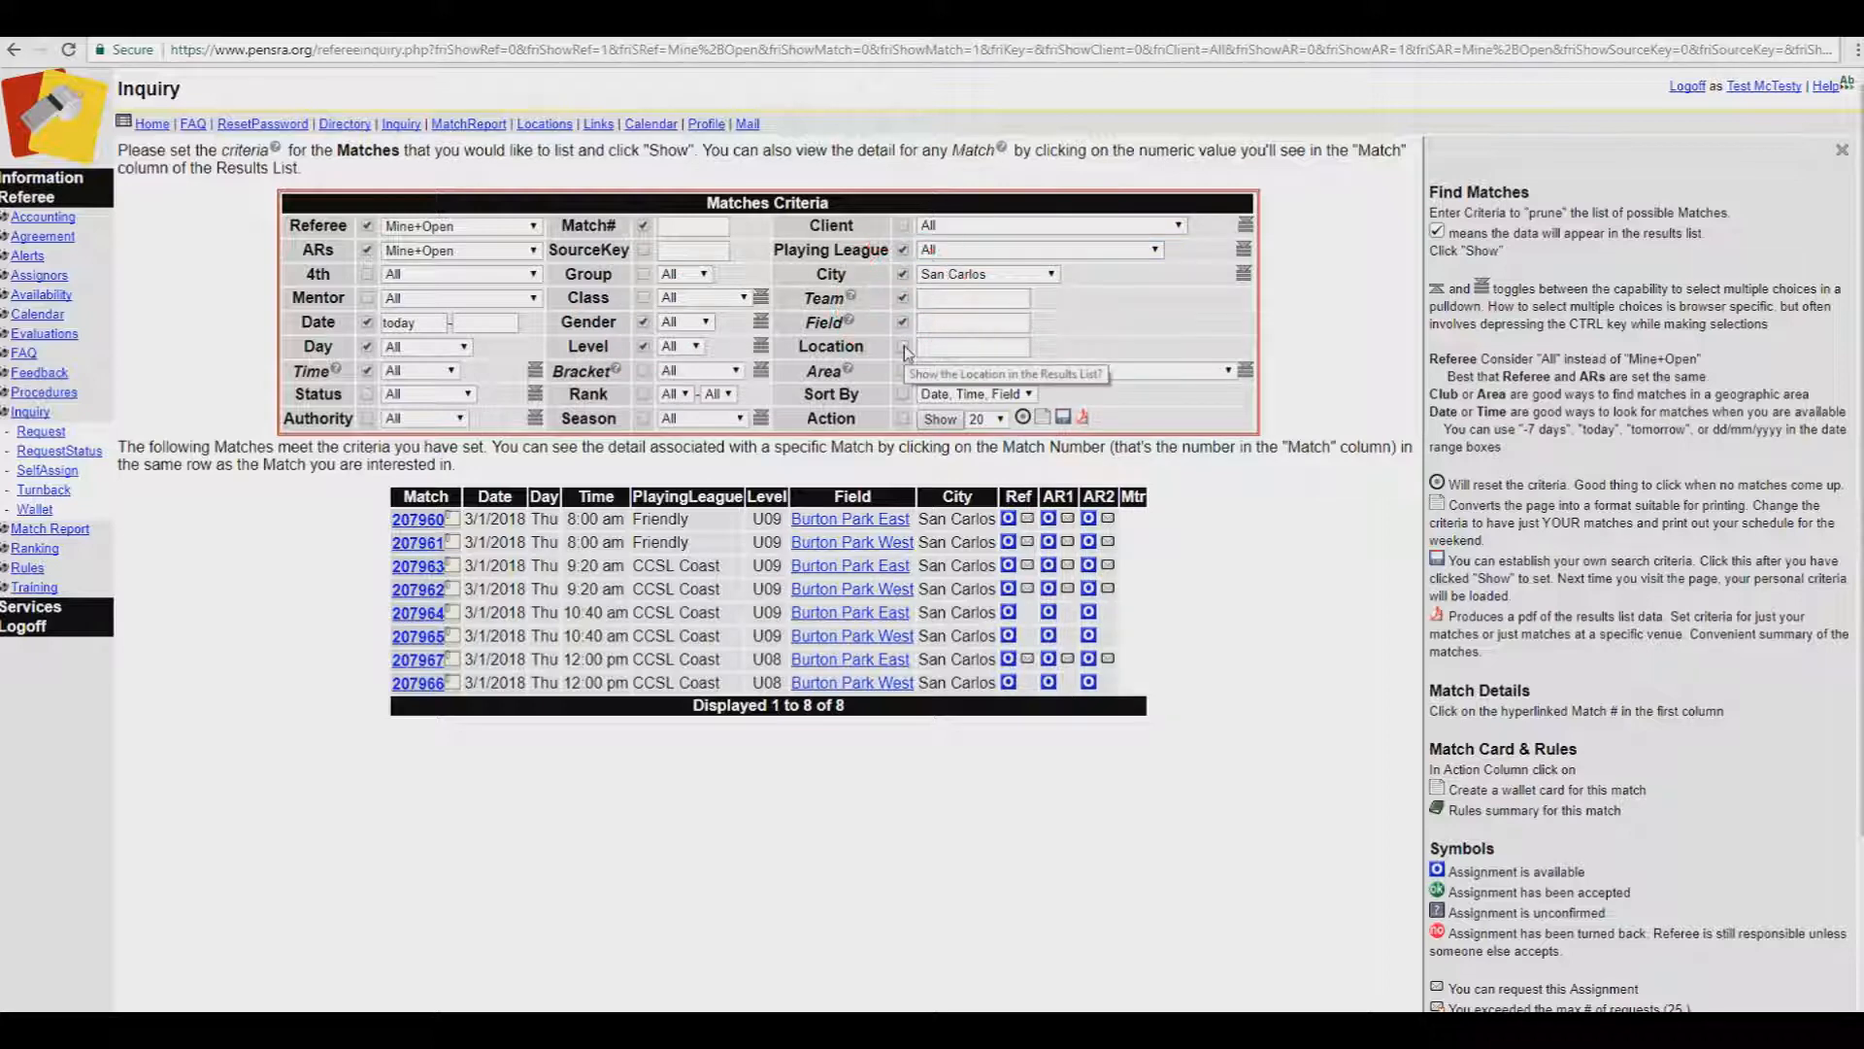
{"action": "left_click", "coordinate": [905, 349]}
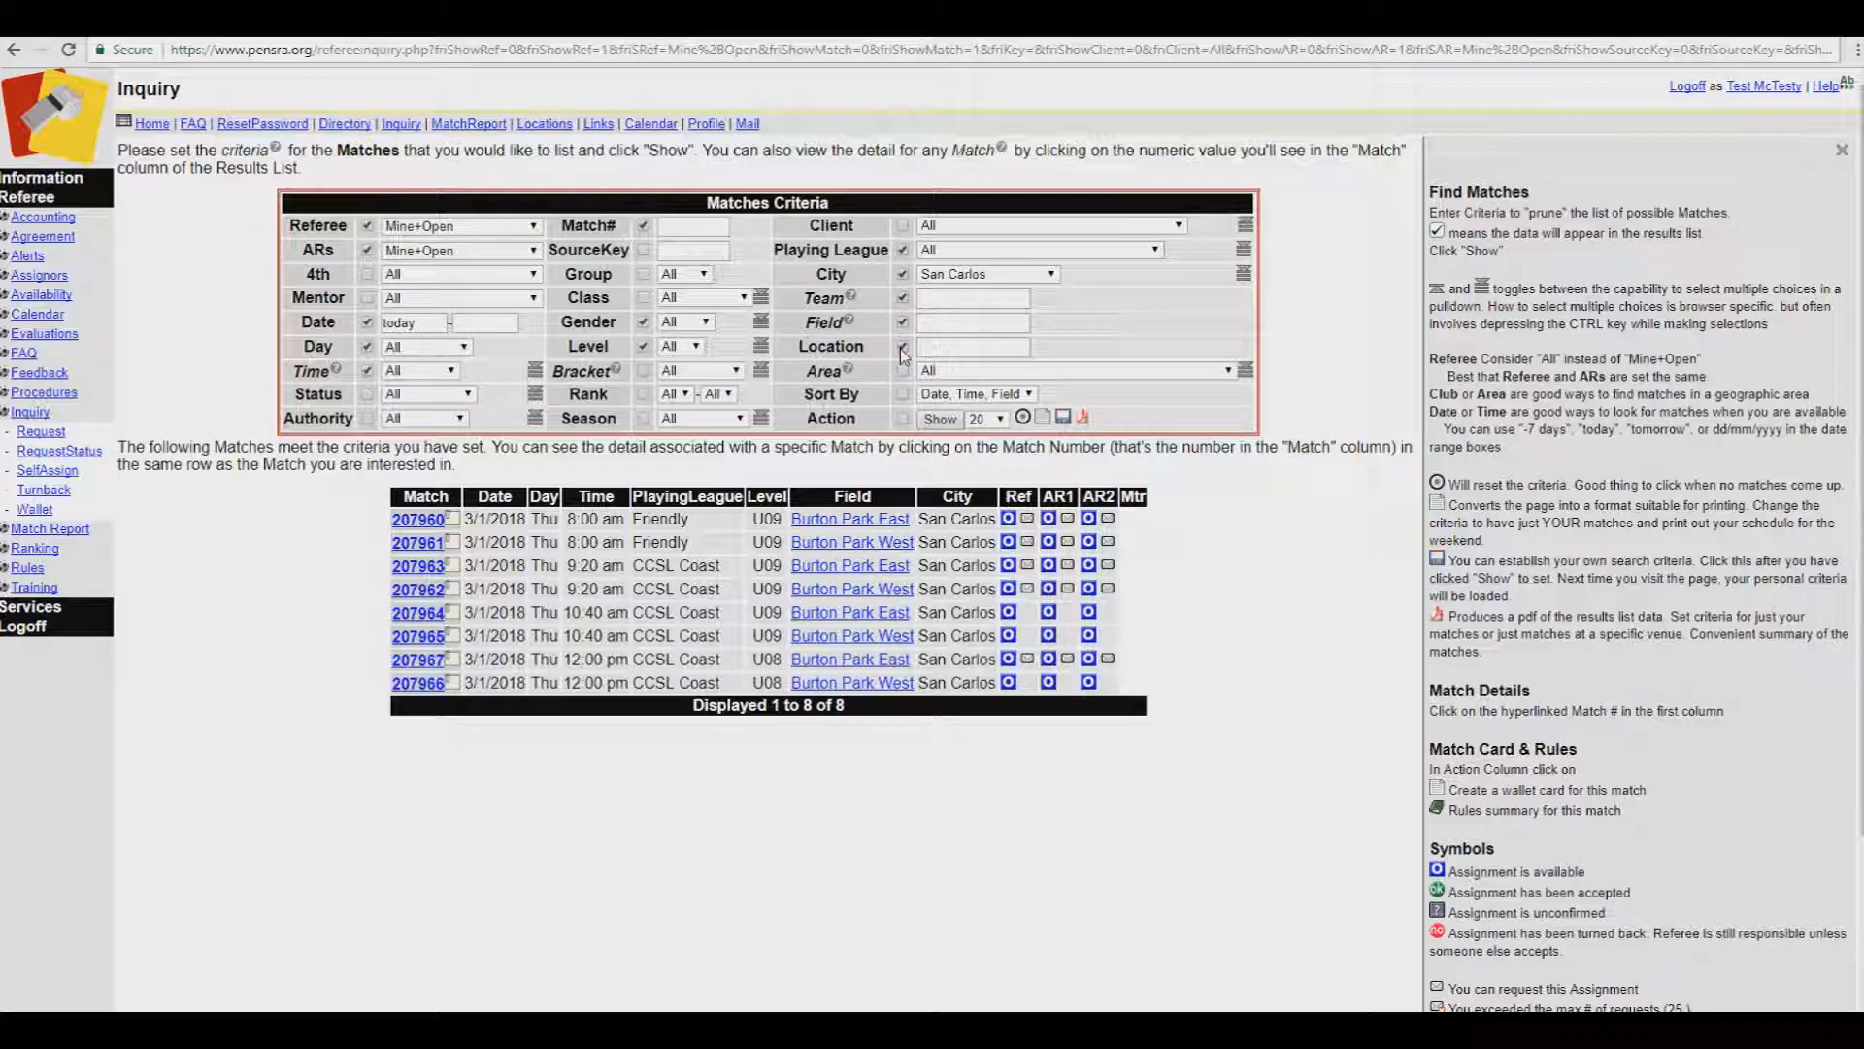
{"action": "left_click", "coordinate": [940, 419]}
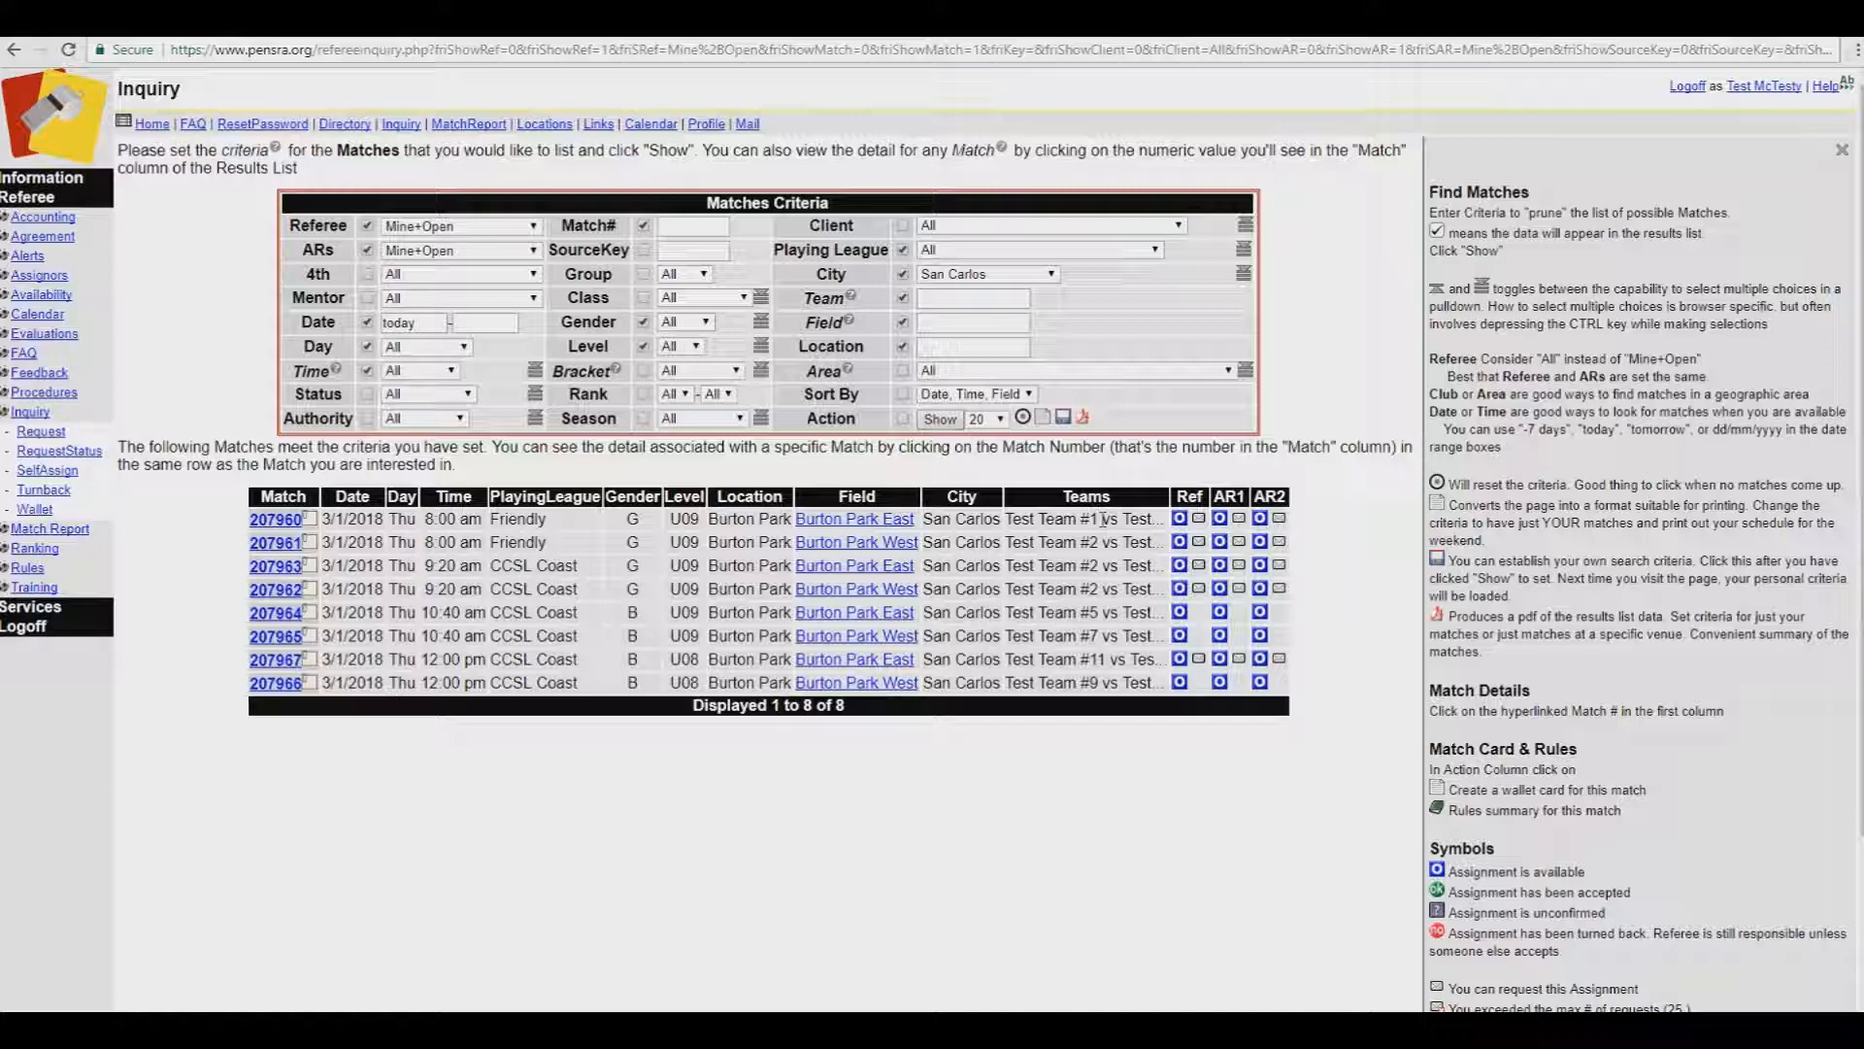
Step: Save the San Carlos criteria as the default and start an AR1 request for match 207960
{"action": "left_click", "coordinate": [1063, 418]}
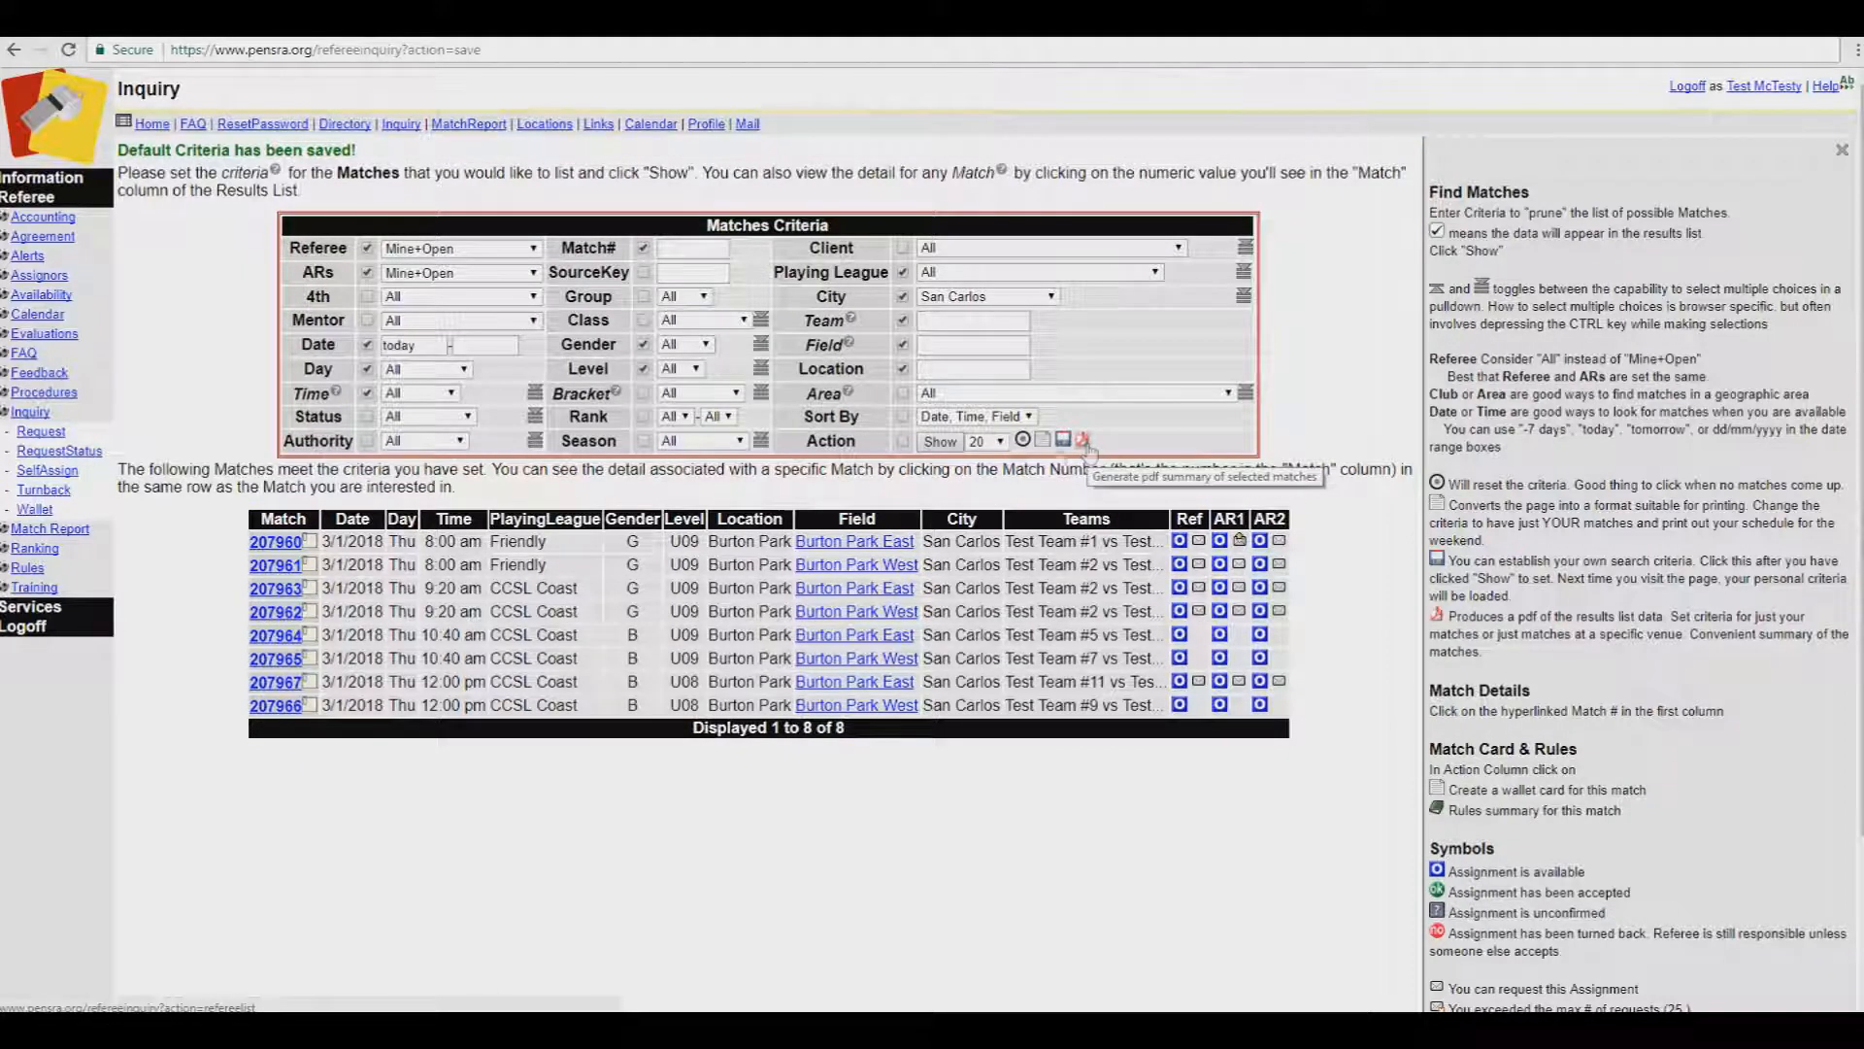
{"action": "left_click", "coordinate": [1084, 441]}
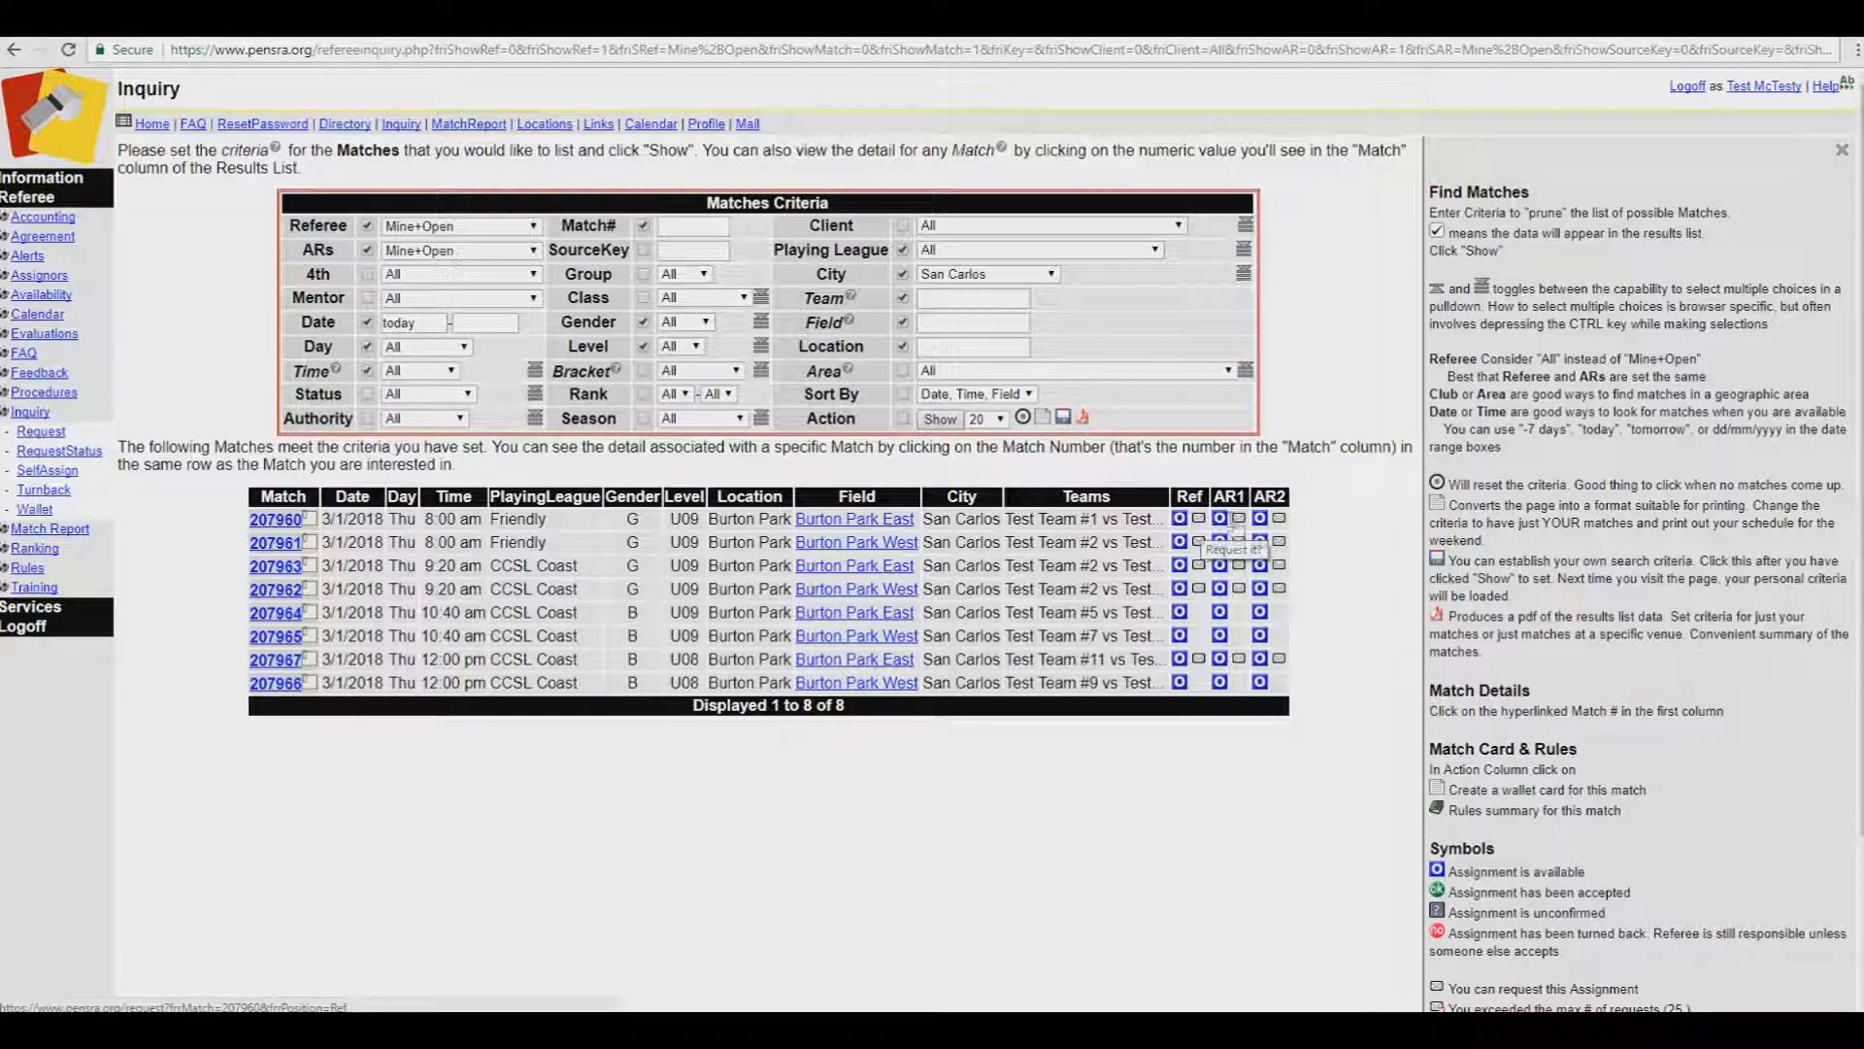
{"action": "left_click", "coordinate": [1238, 522]}
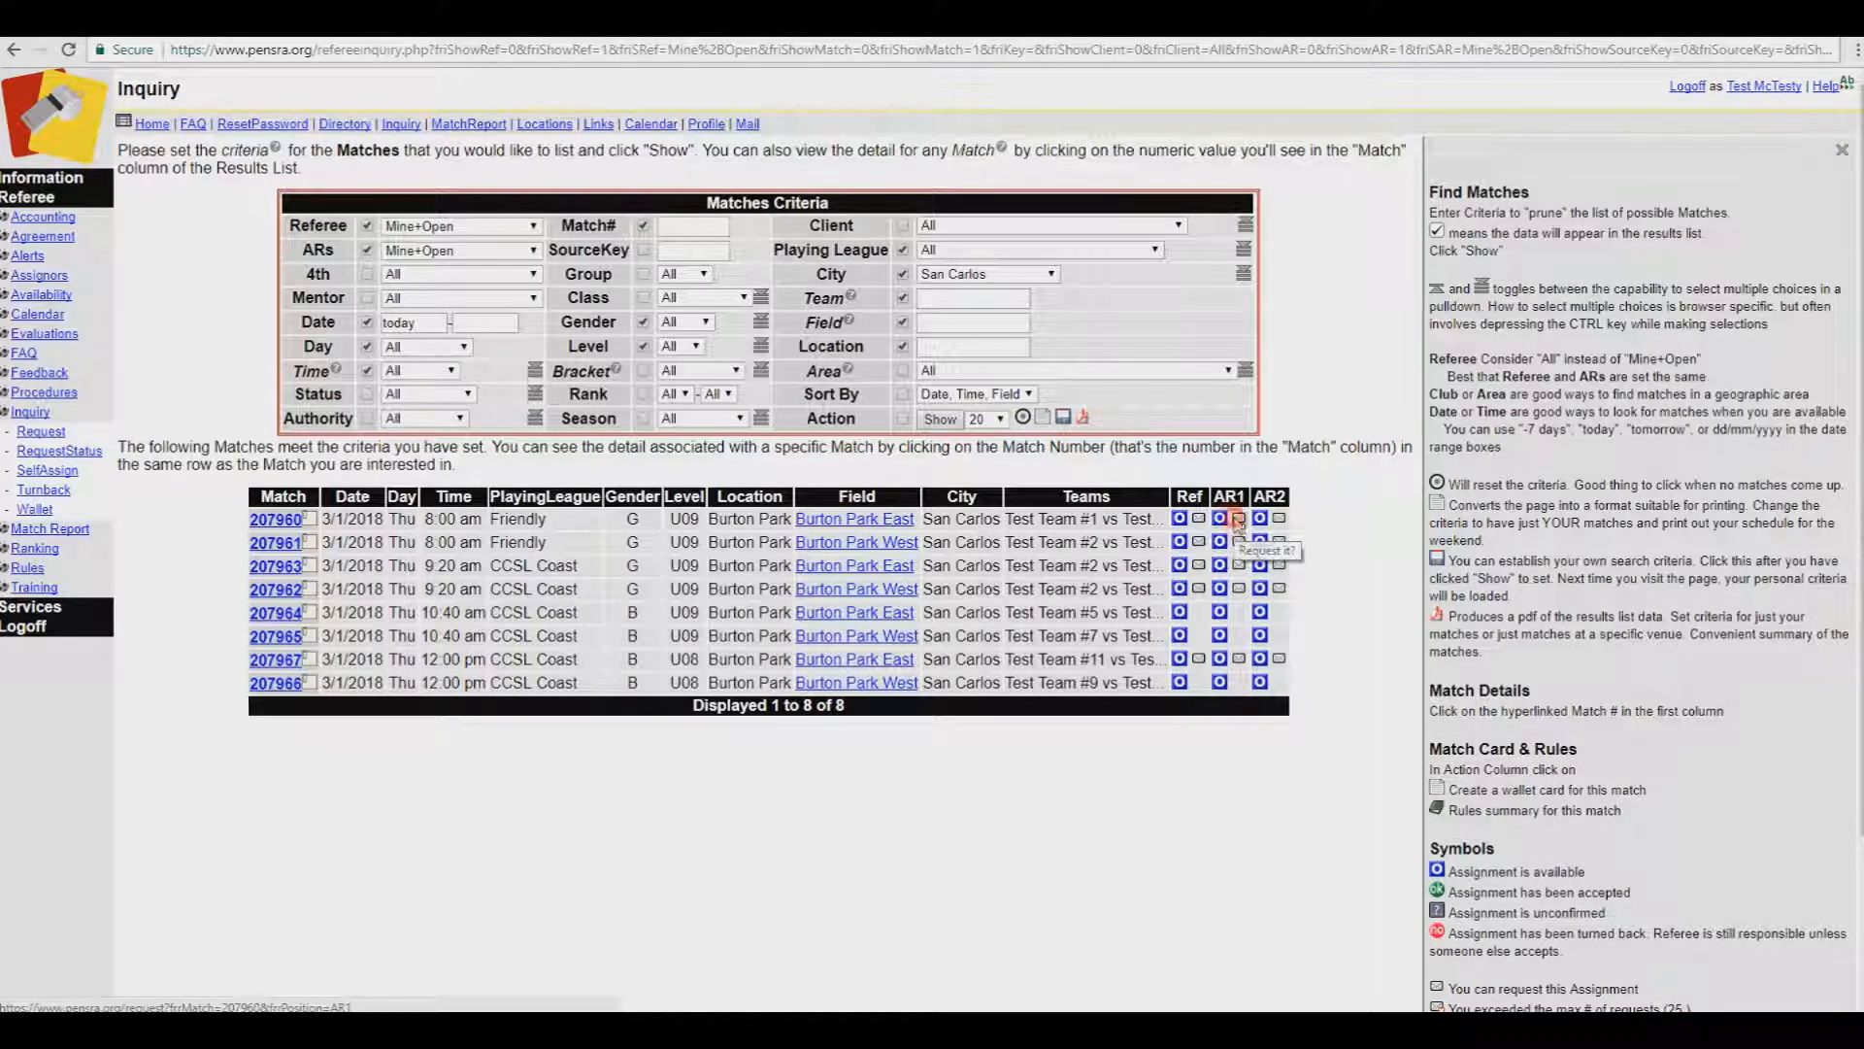
{"action": "left_click", "coordinate": [1022, 272]}
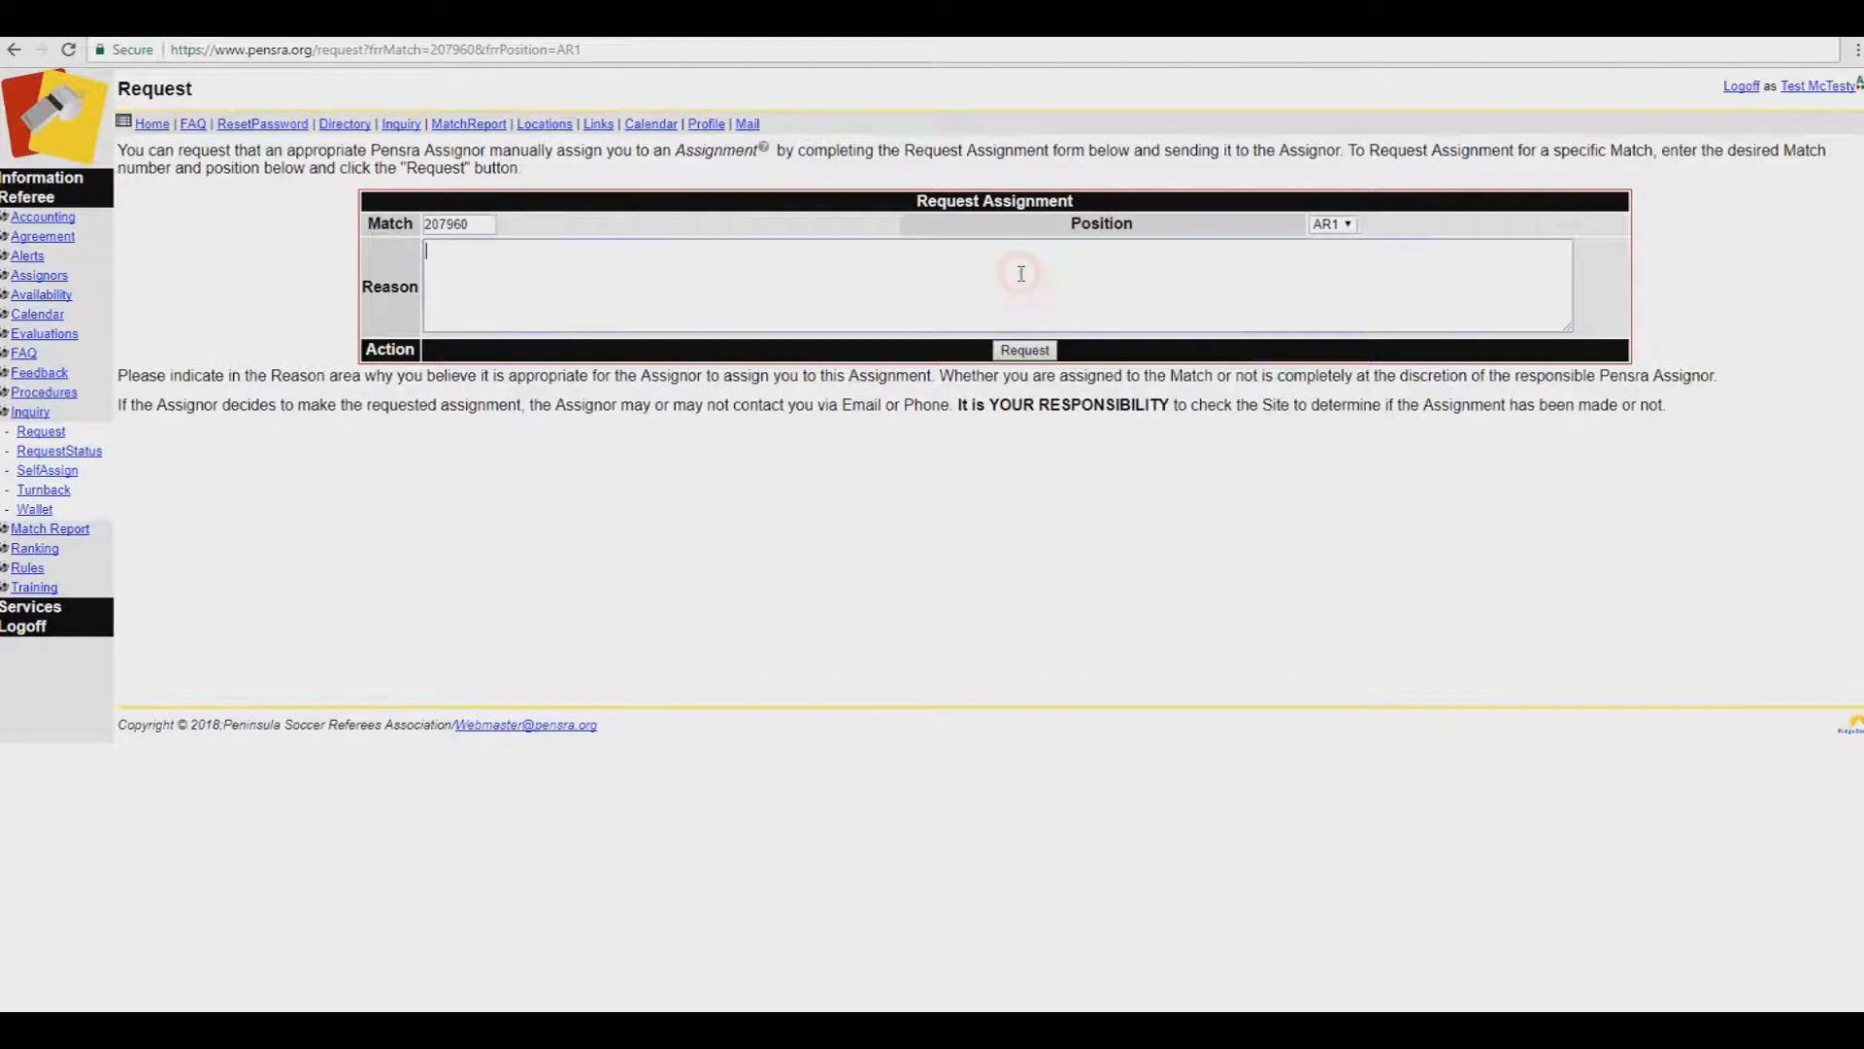
Step: Send the AR1 request for match 207960 with reason 'My first game - would love a mentor there.'
{"action": "left_click", "coordinate": [1021, 359]}
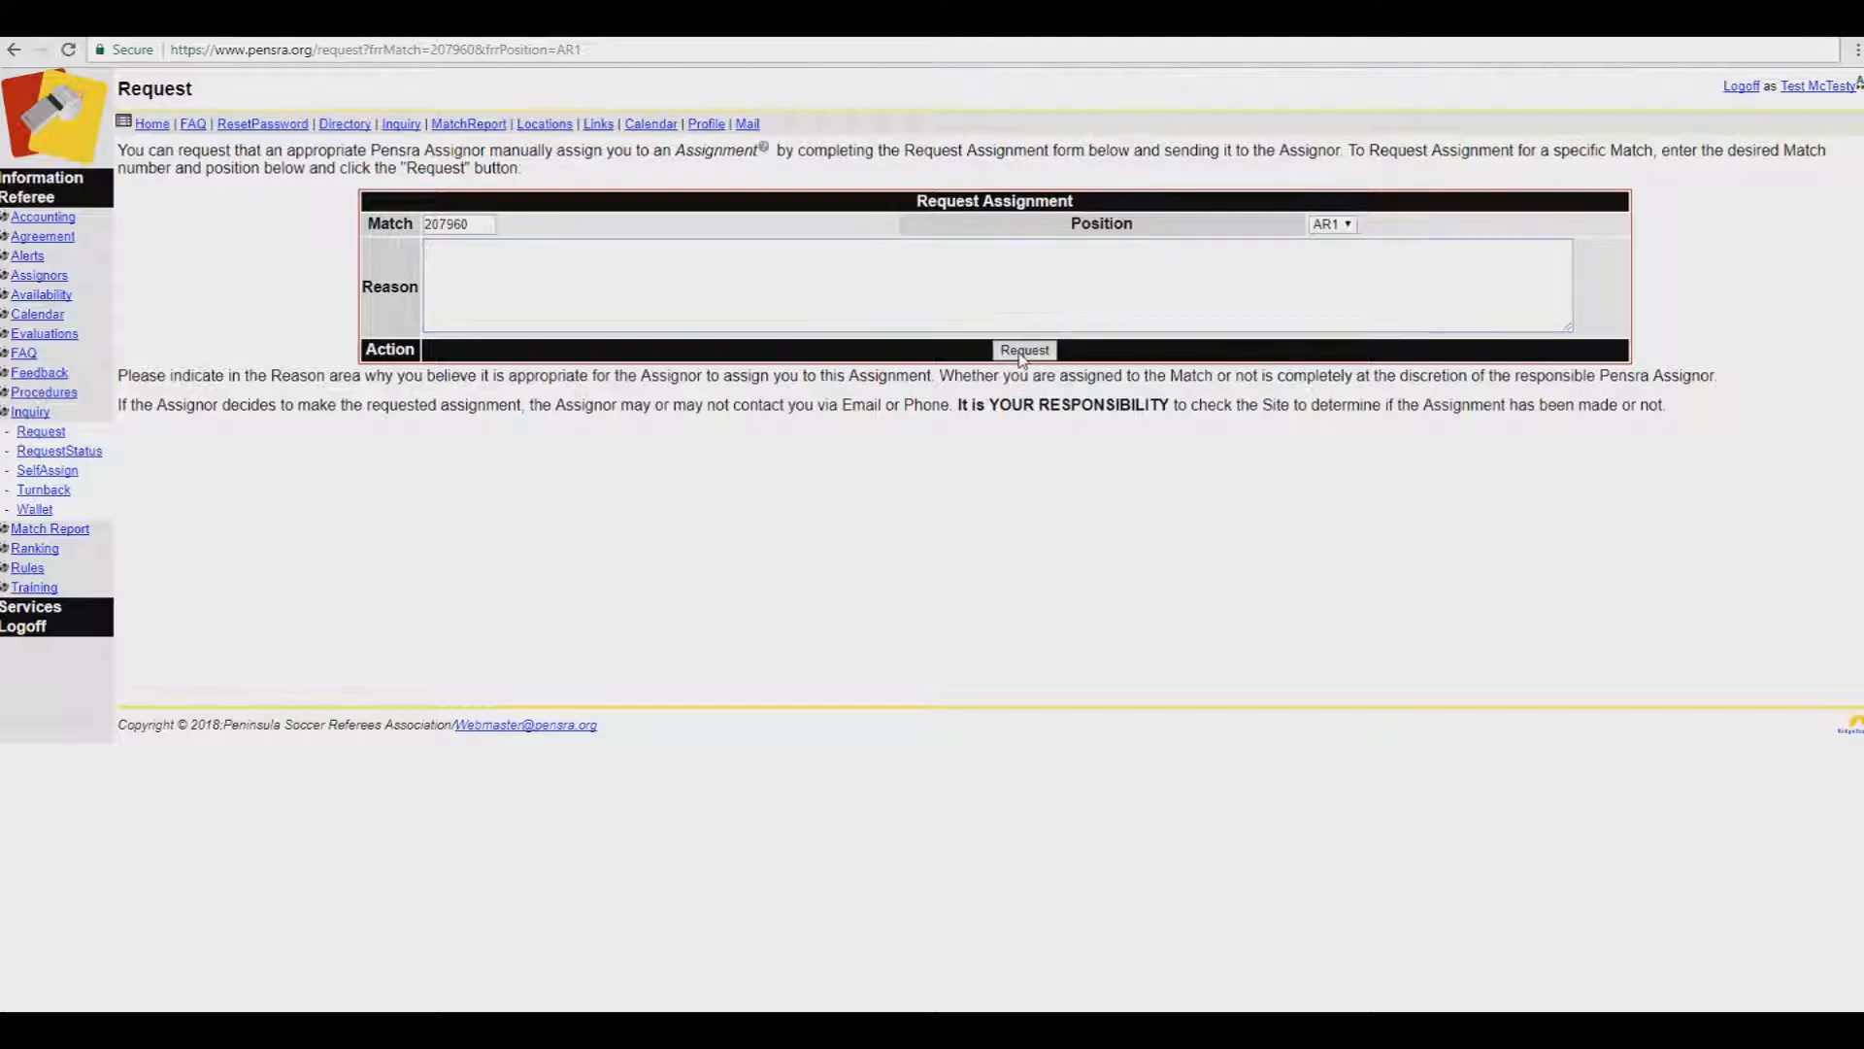
{"action": "left_click", "coordinate": [1042, 289]}
{"action": "type", "text": "My first game - would love a mentor there."}
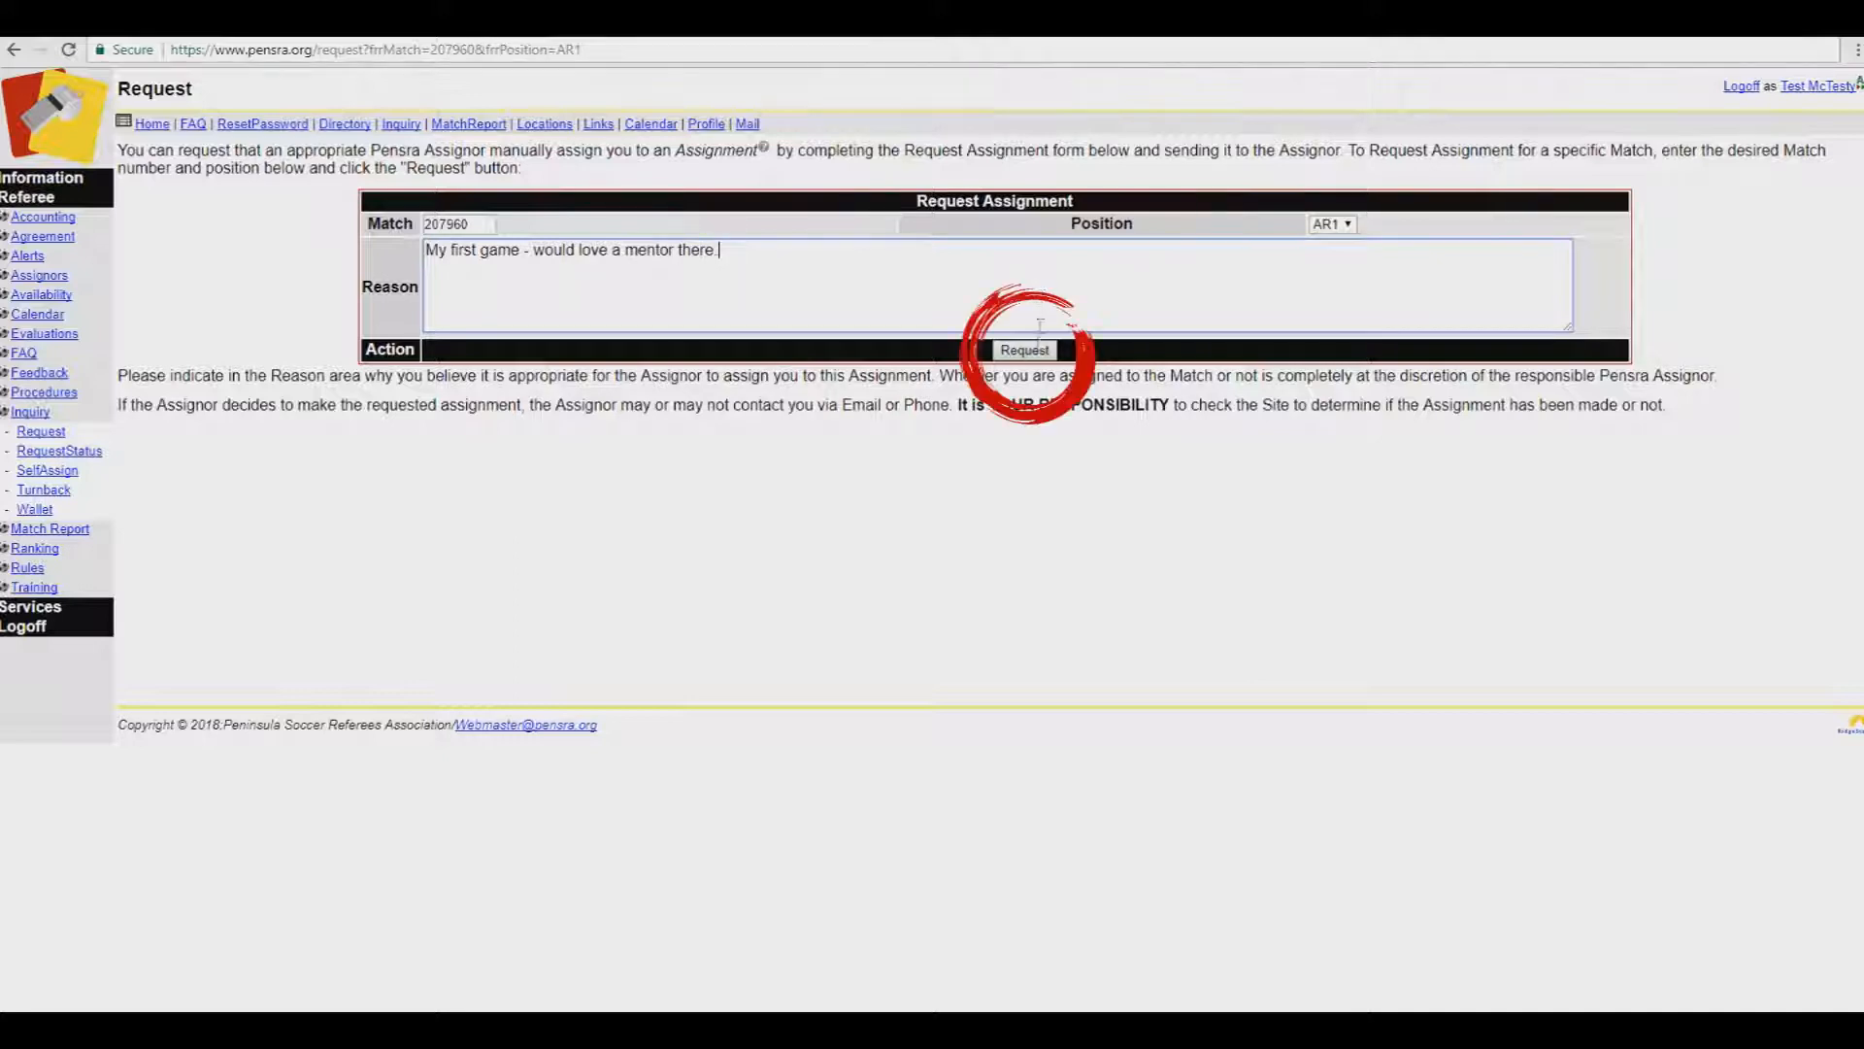
{"action": "left_click", "coordinate": [1026, 350]}
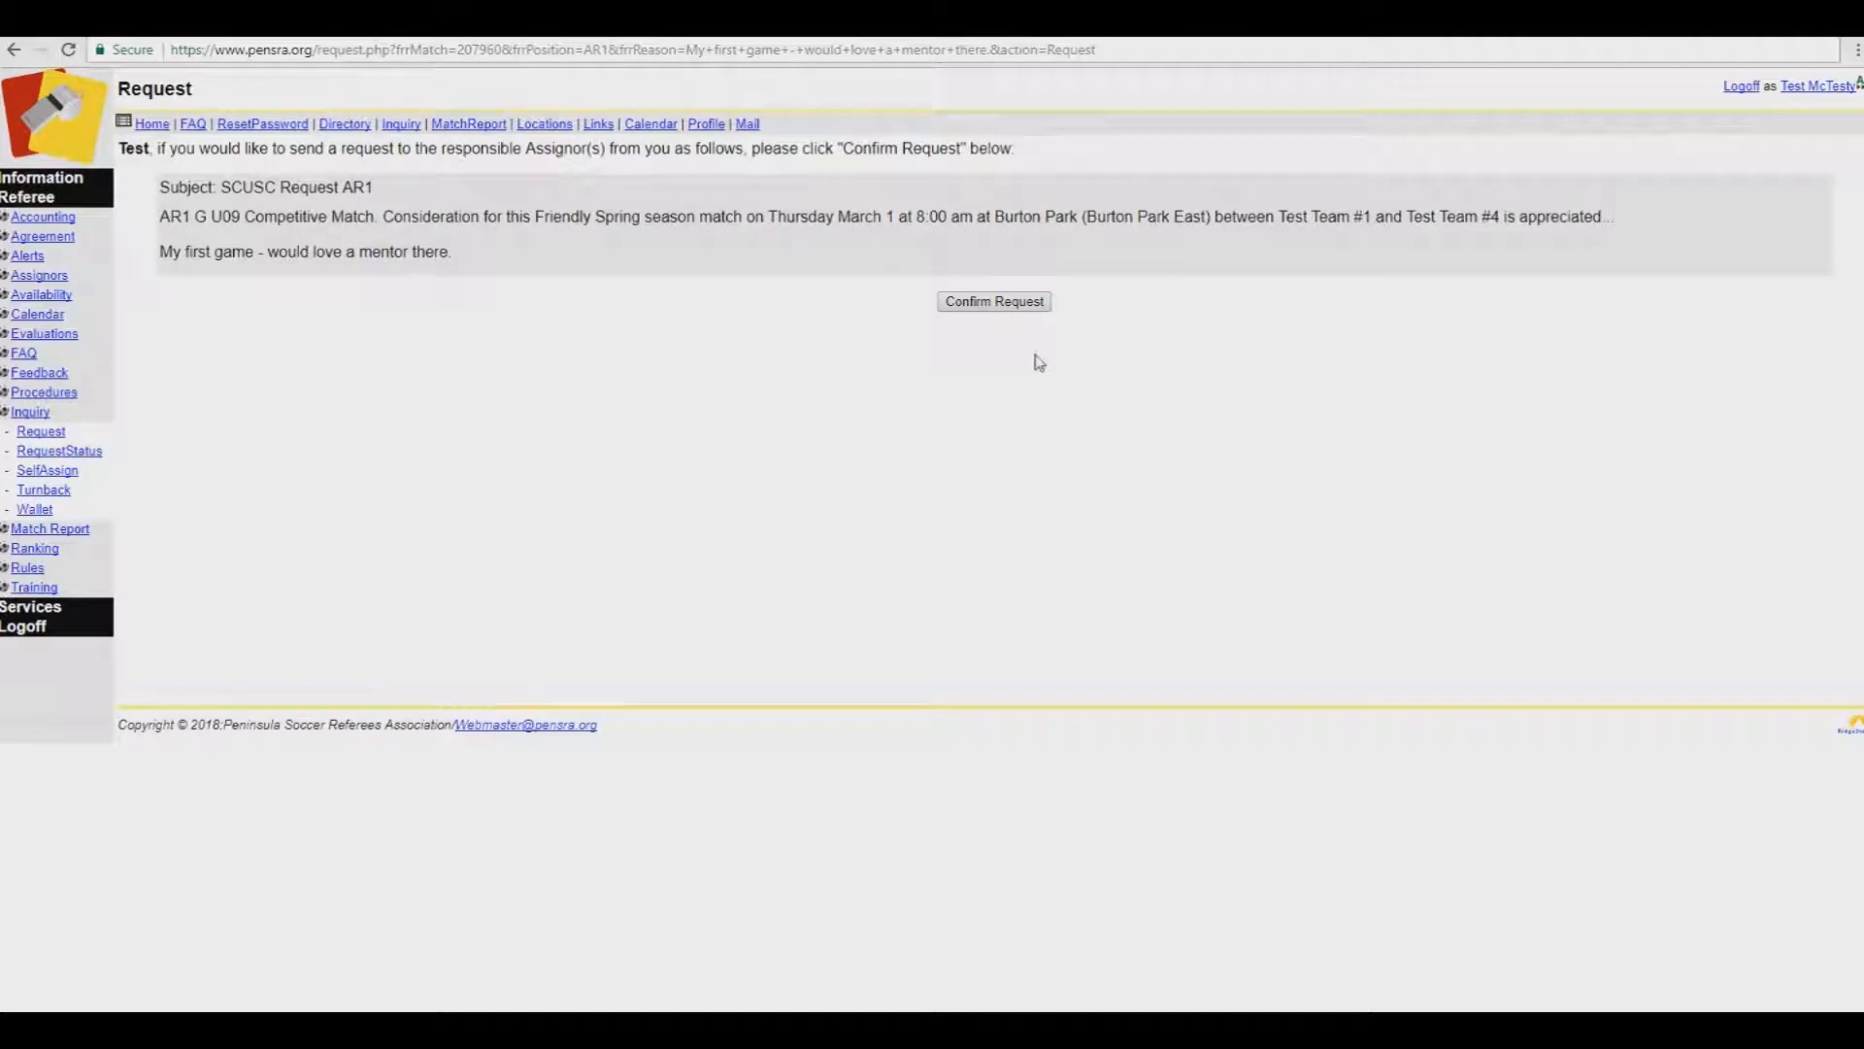
{"action": "left_click", "coordinate": [1022, 305]}
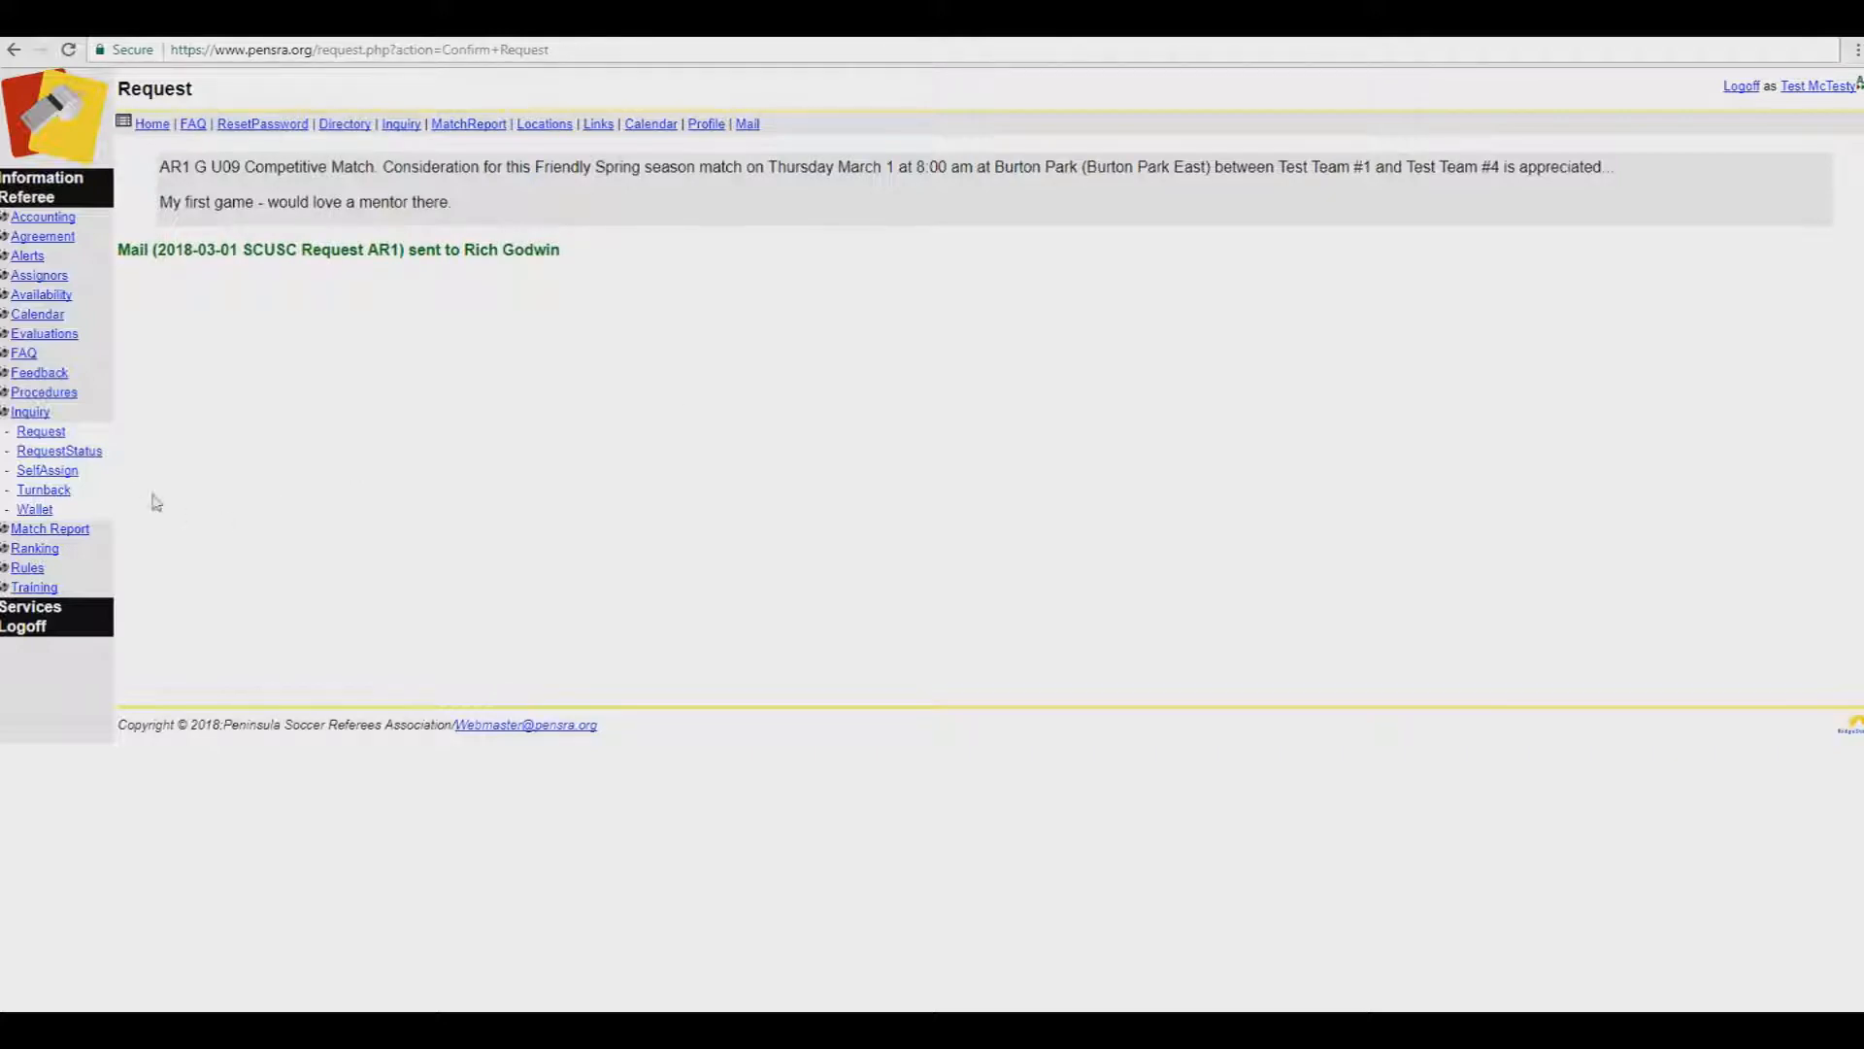
{"action": "left_click", "coordinate": [68, 470]}
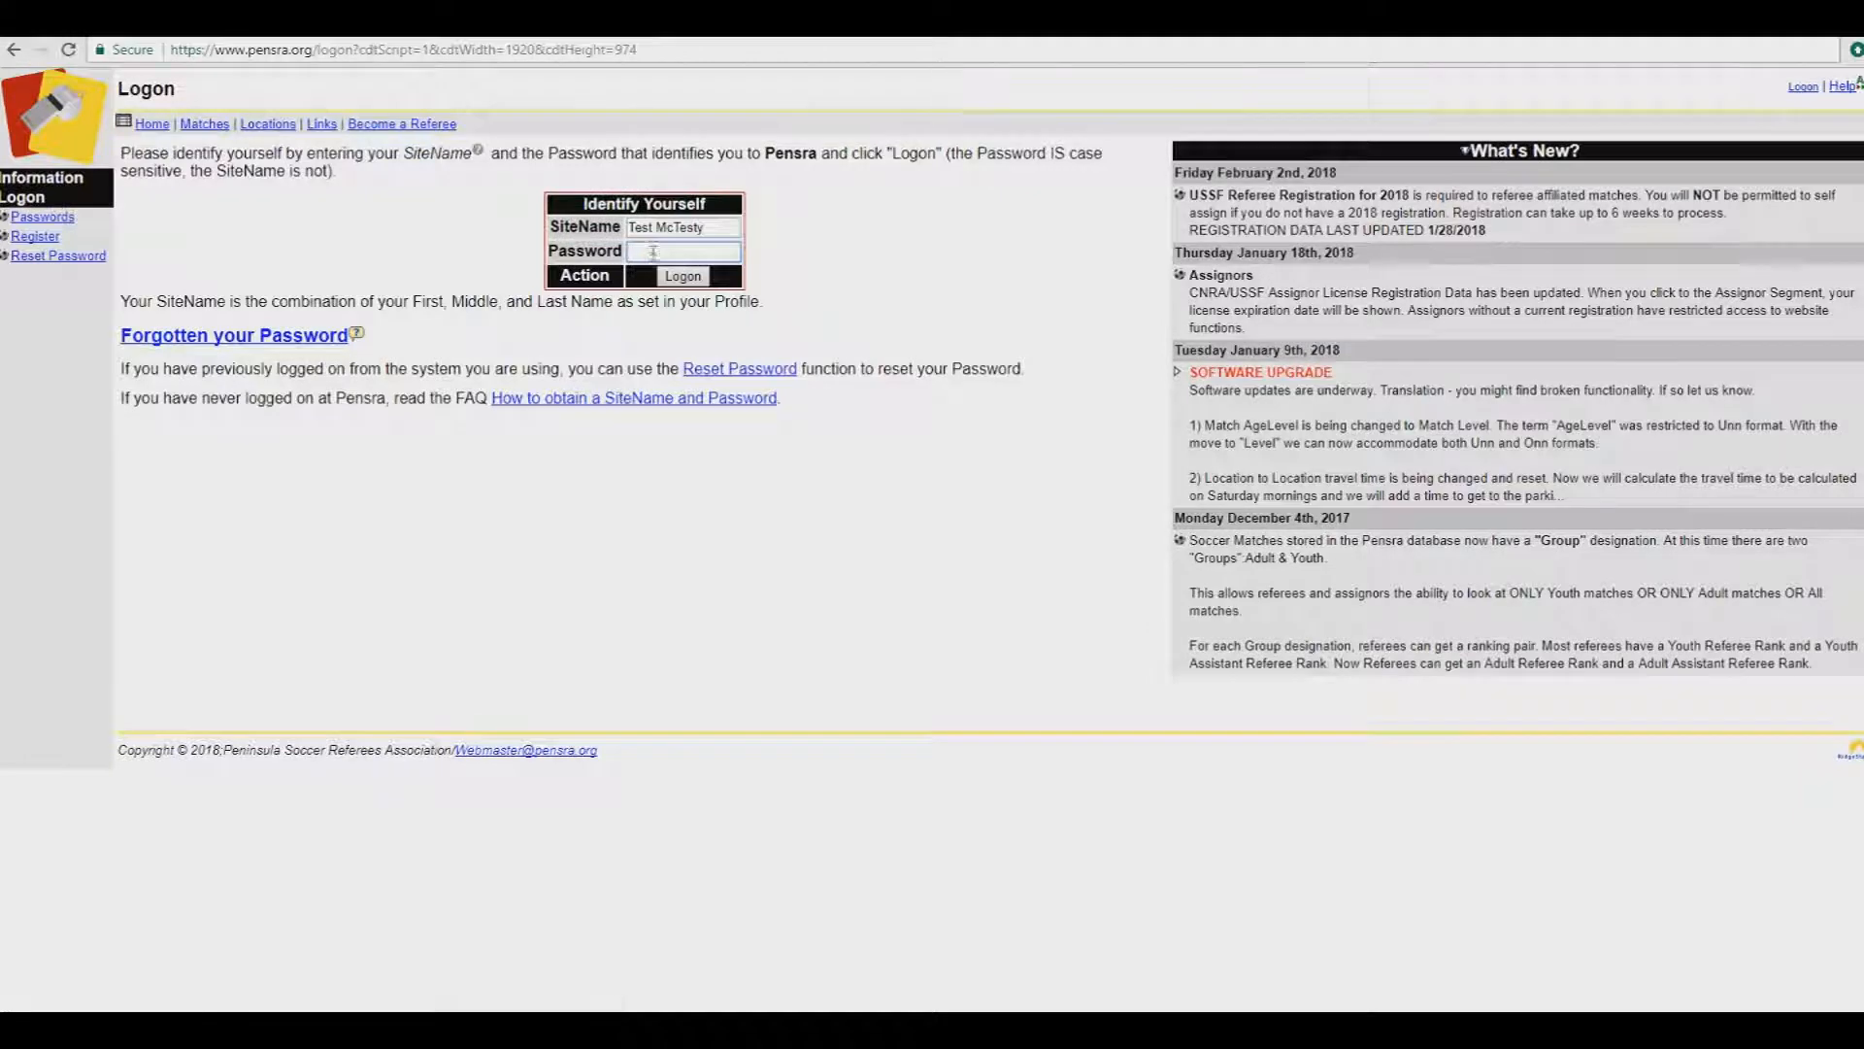
Step: Log back on to the referee account with the account password
{"action": "left_click", "coordinate": [653, 249]}
{"action": "key", "text": "ctrl+v"}
{"action": "key", "text": "Return"}
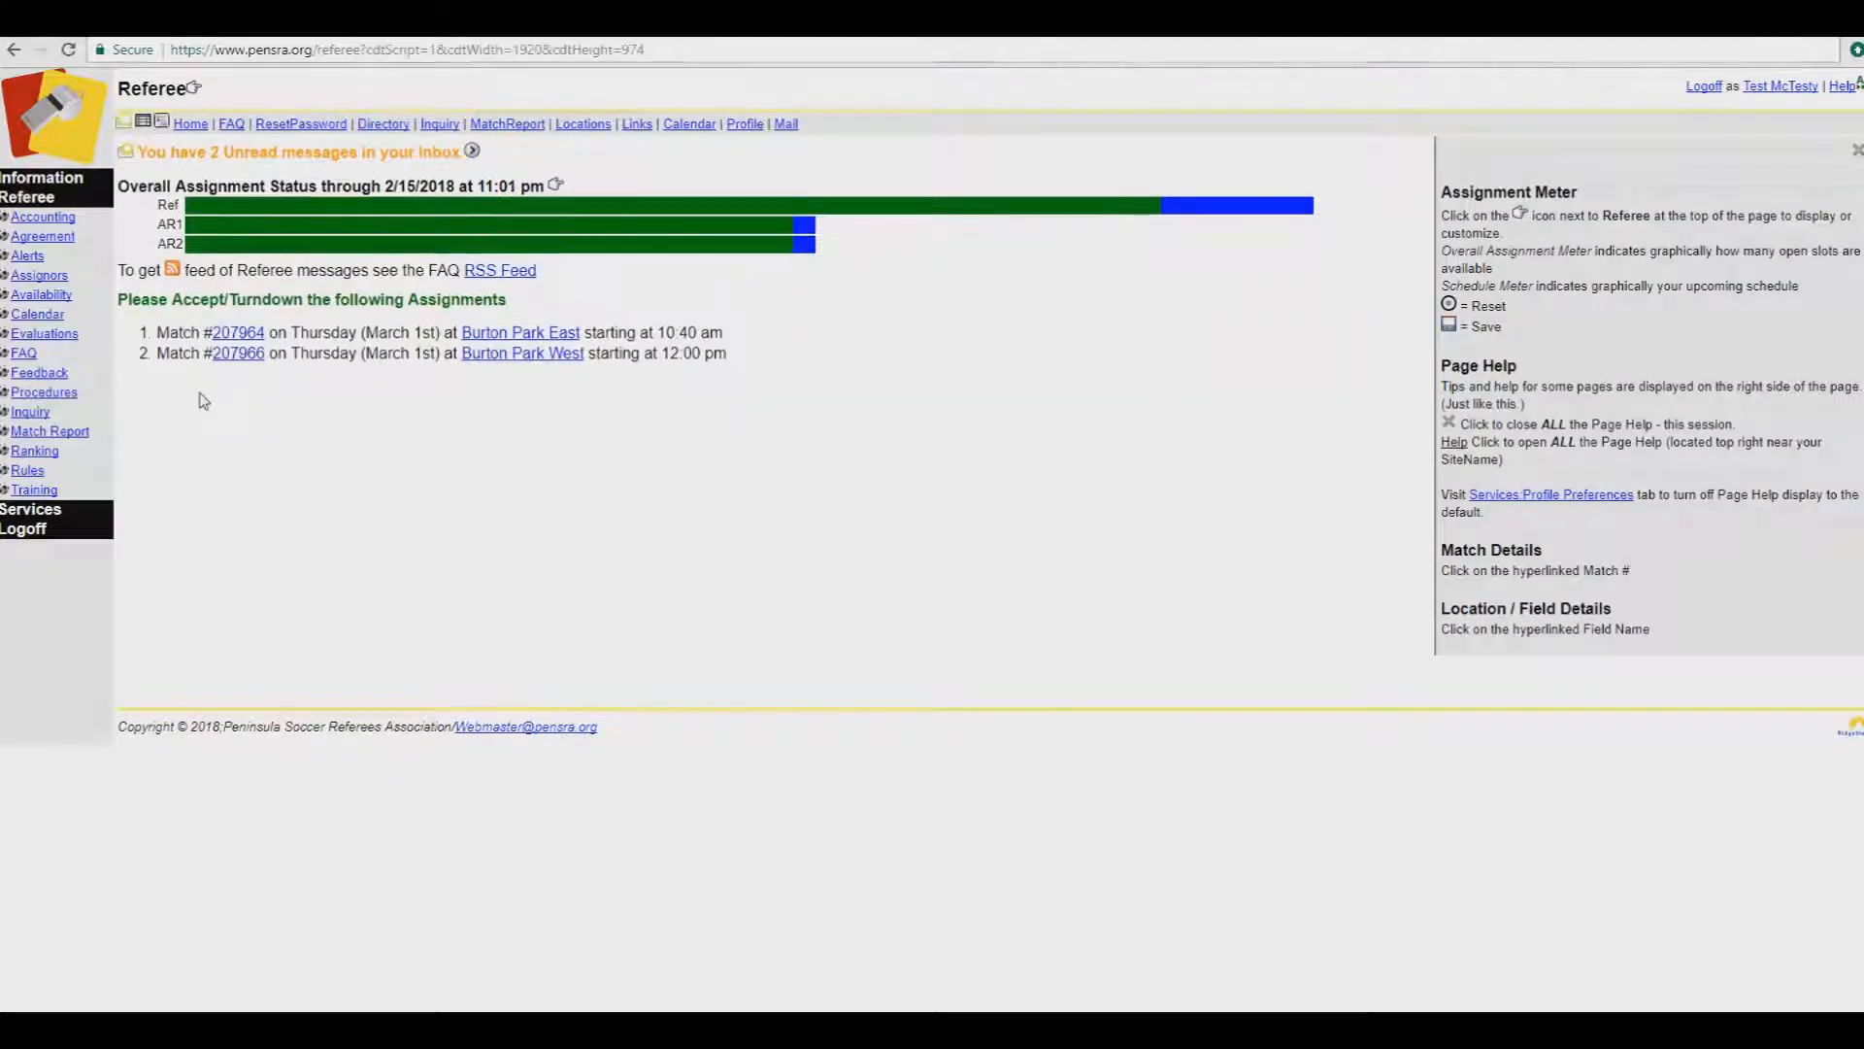
Step: Accept the Ref assignment on match 207964
{"action": "left_click", "coordinate": [225, 335]}
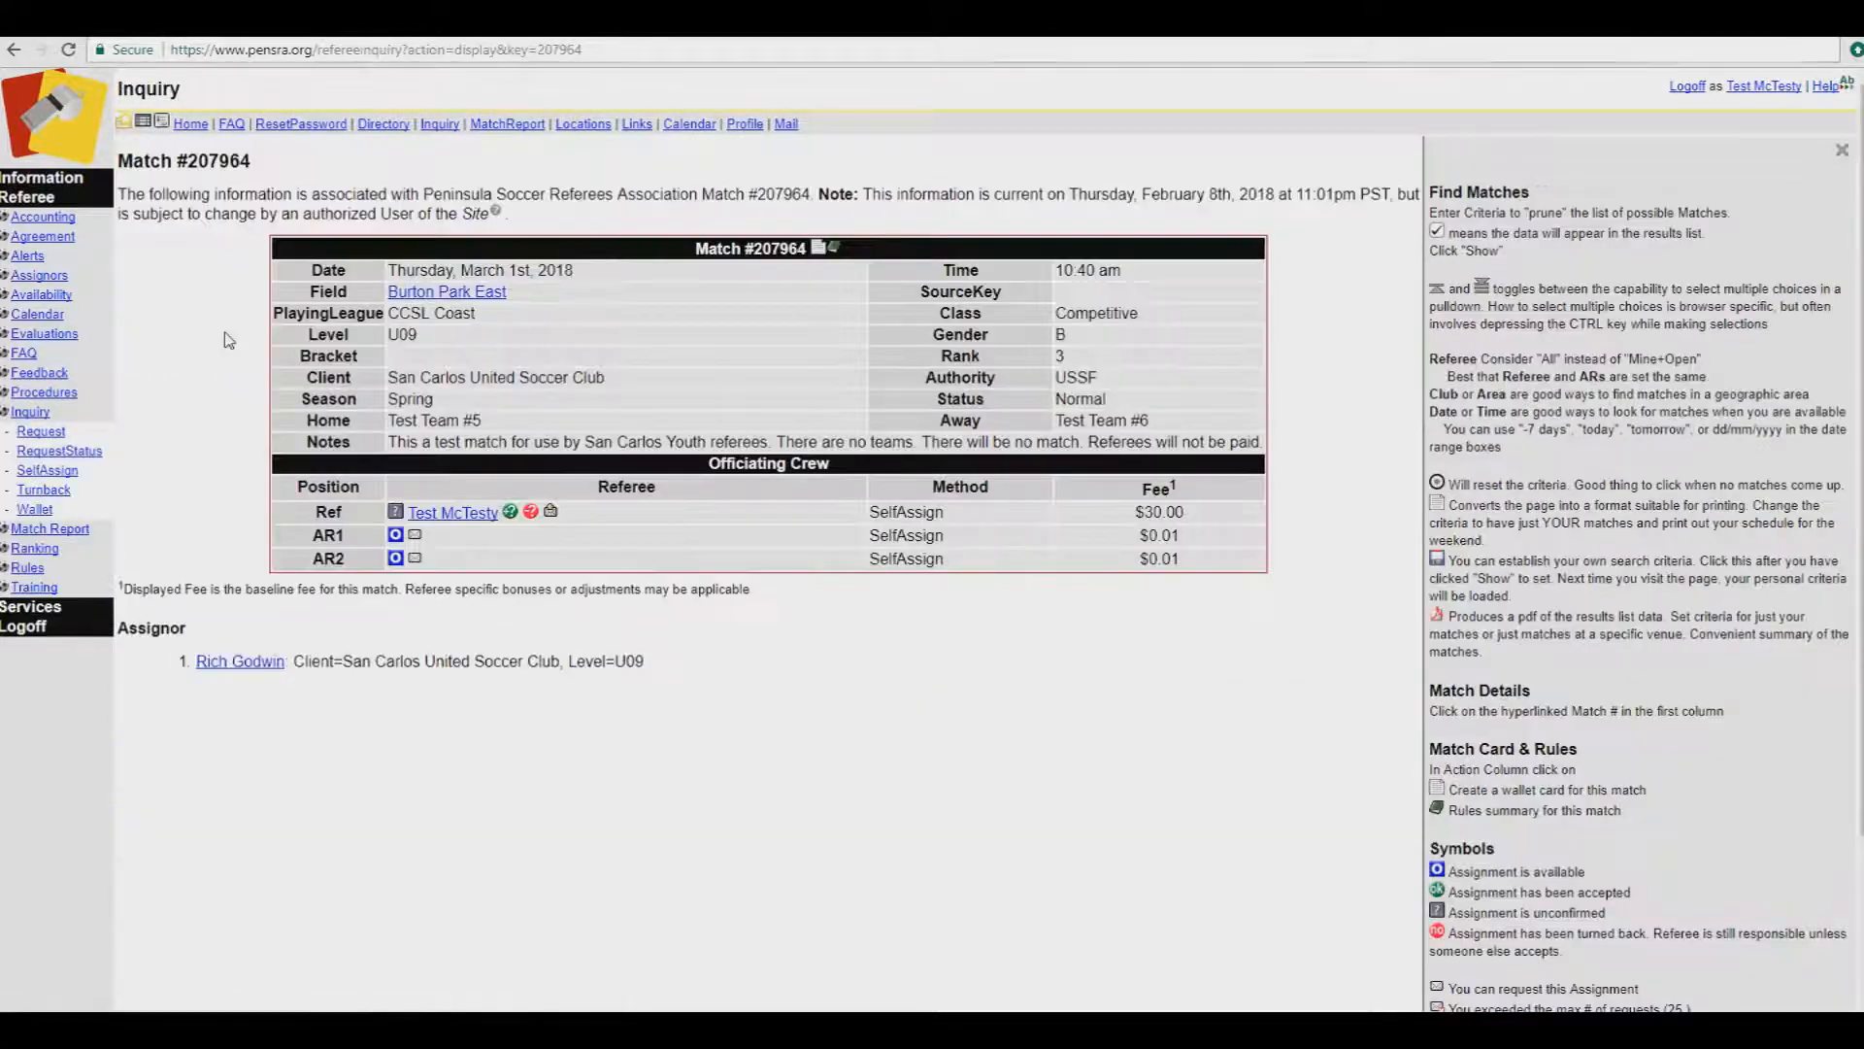
{"action": "left_click", "coordinate": [511, 515]}
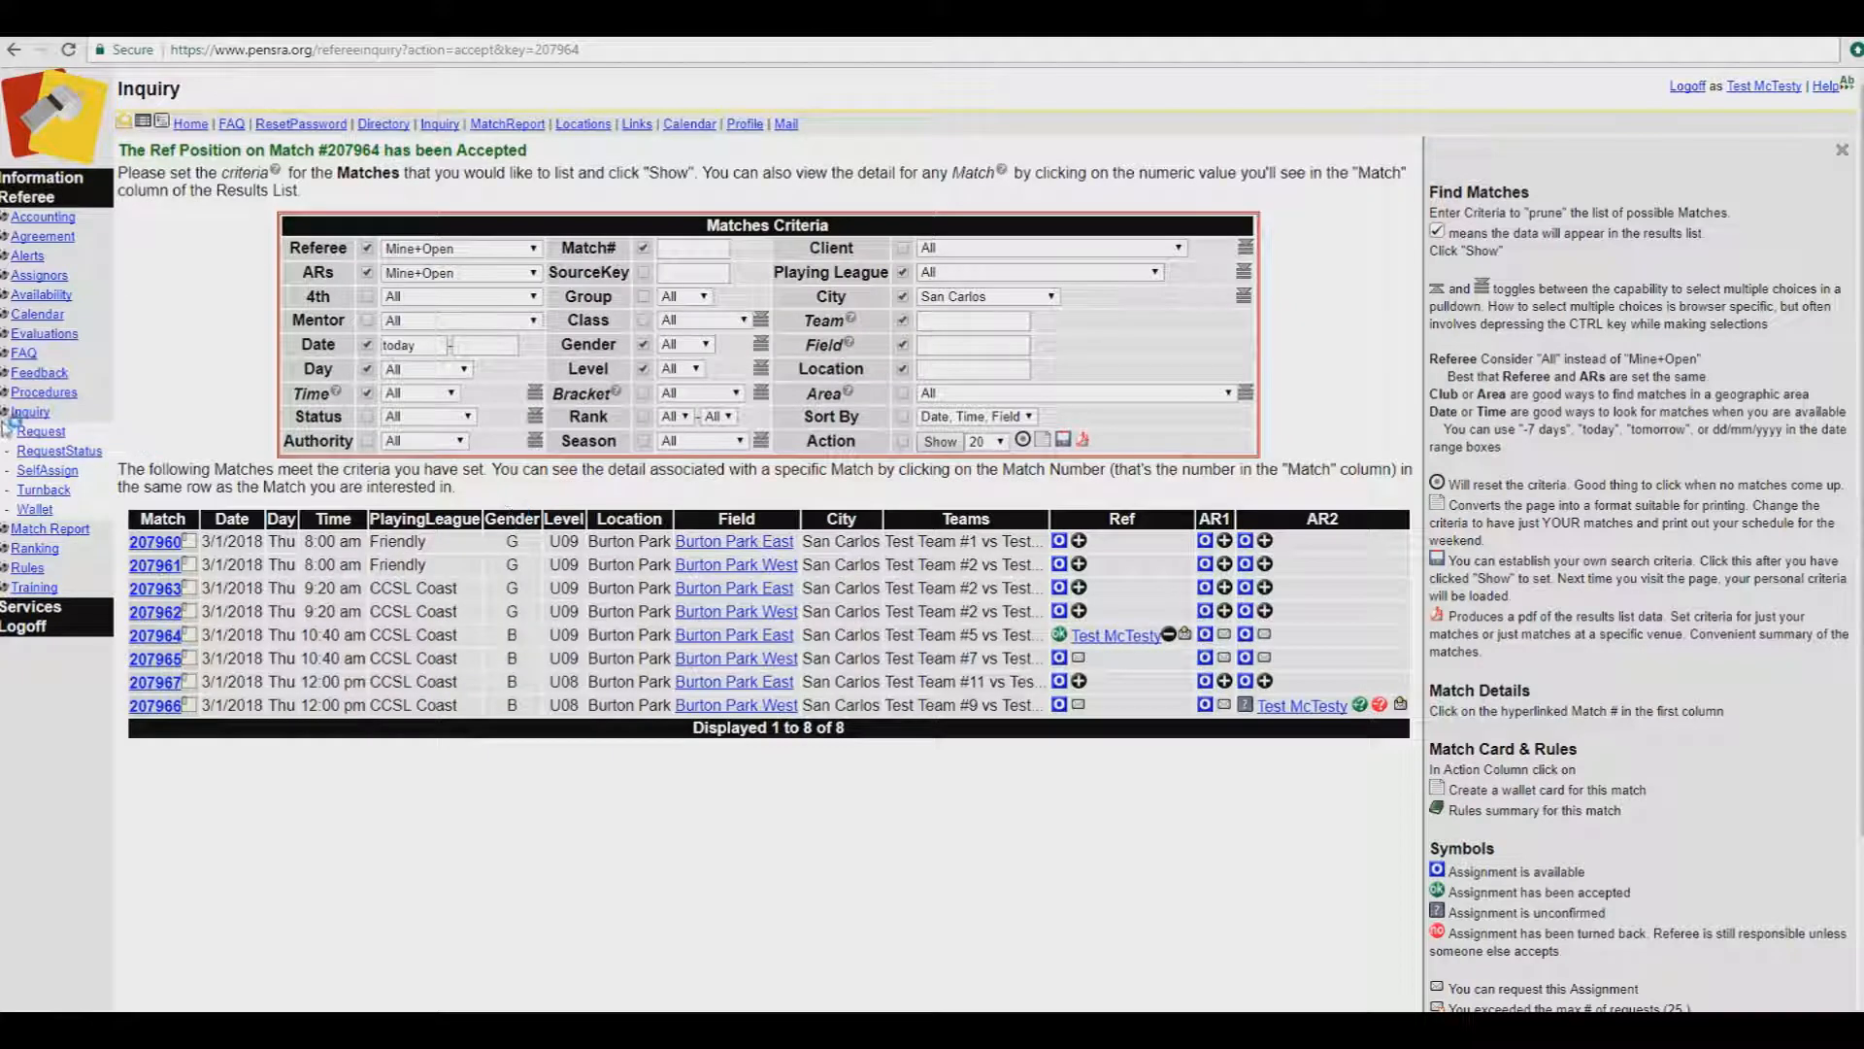
{"action": "left_click", "coordinate": [35, 455]}
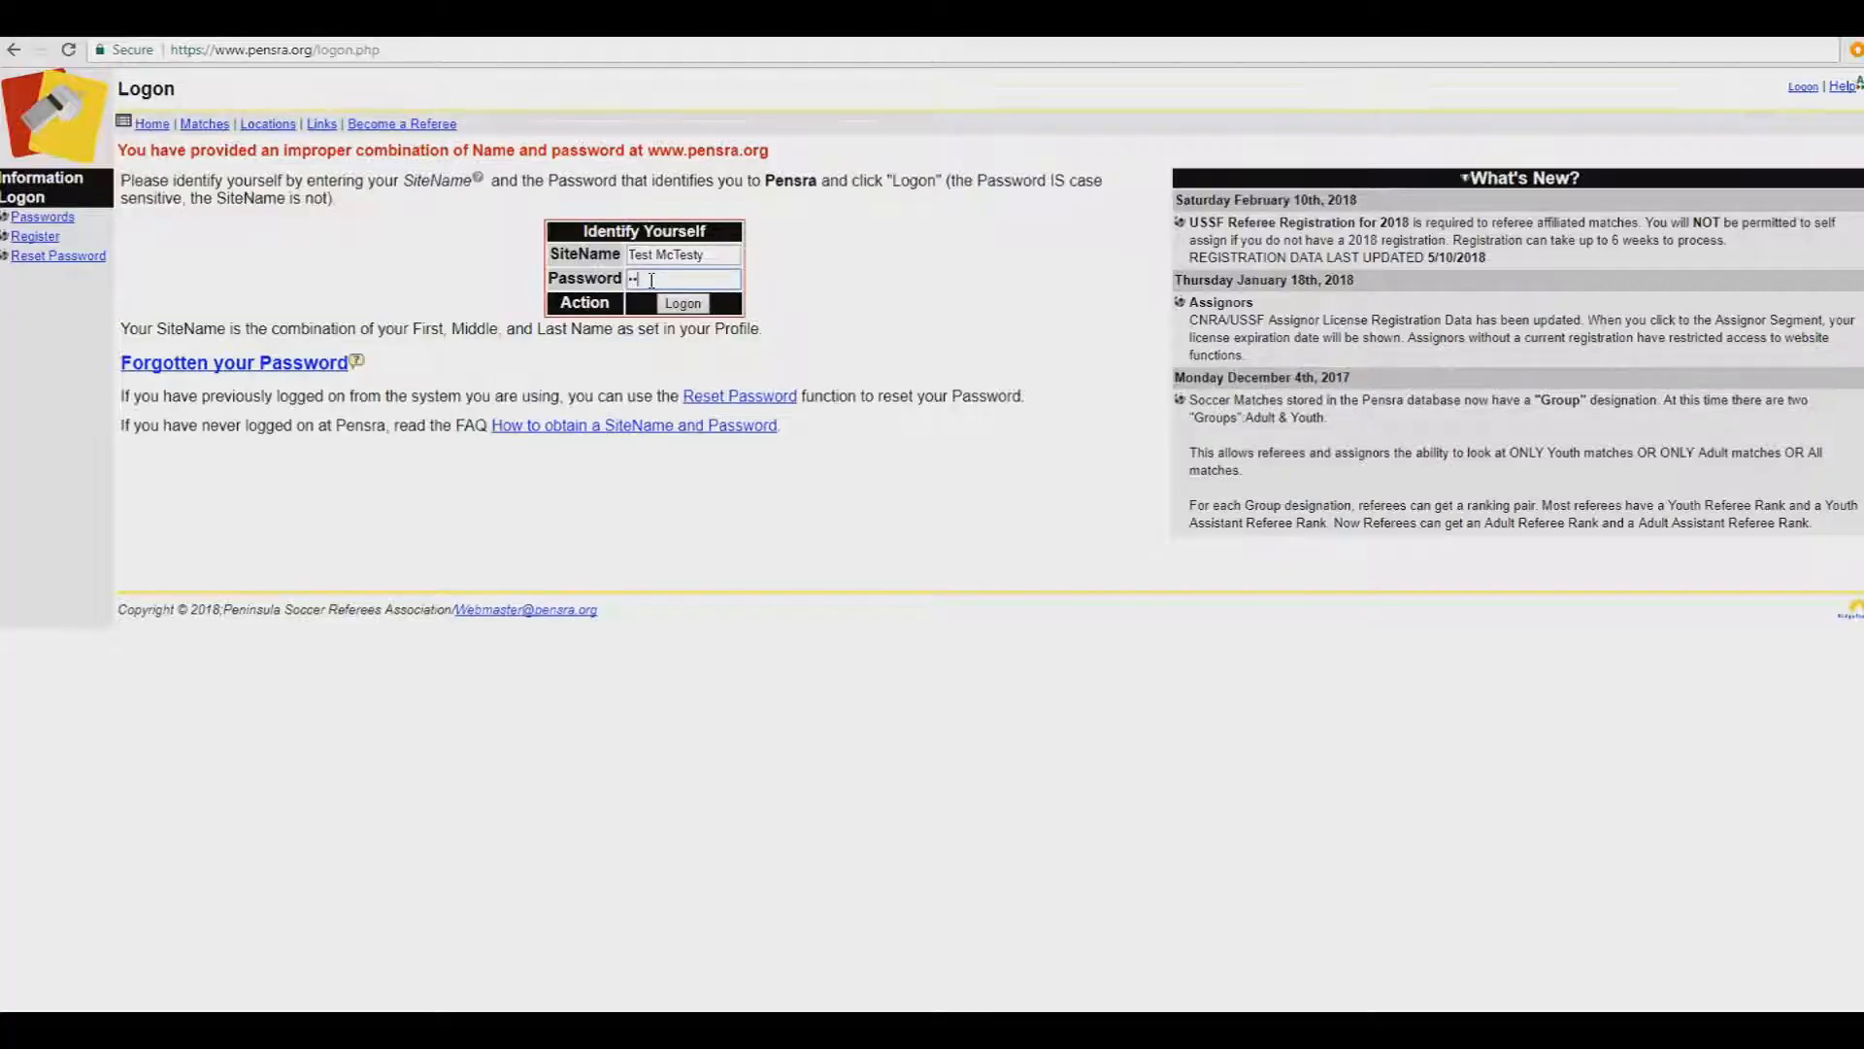
Step: Log on and enter a 1–4 score in match 207966's report
{"action": "type", "text": "********"}
{"action": "key", "text": "Return"}
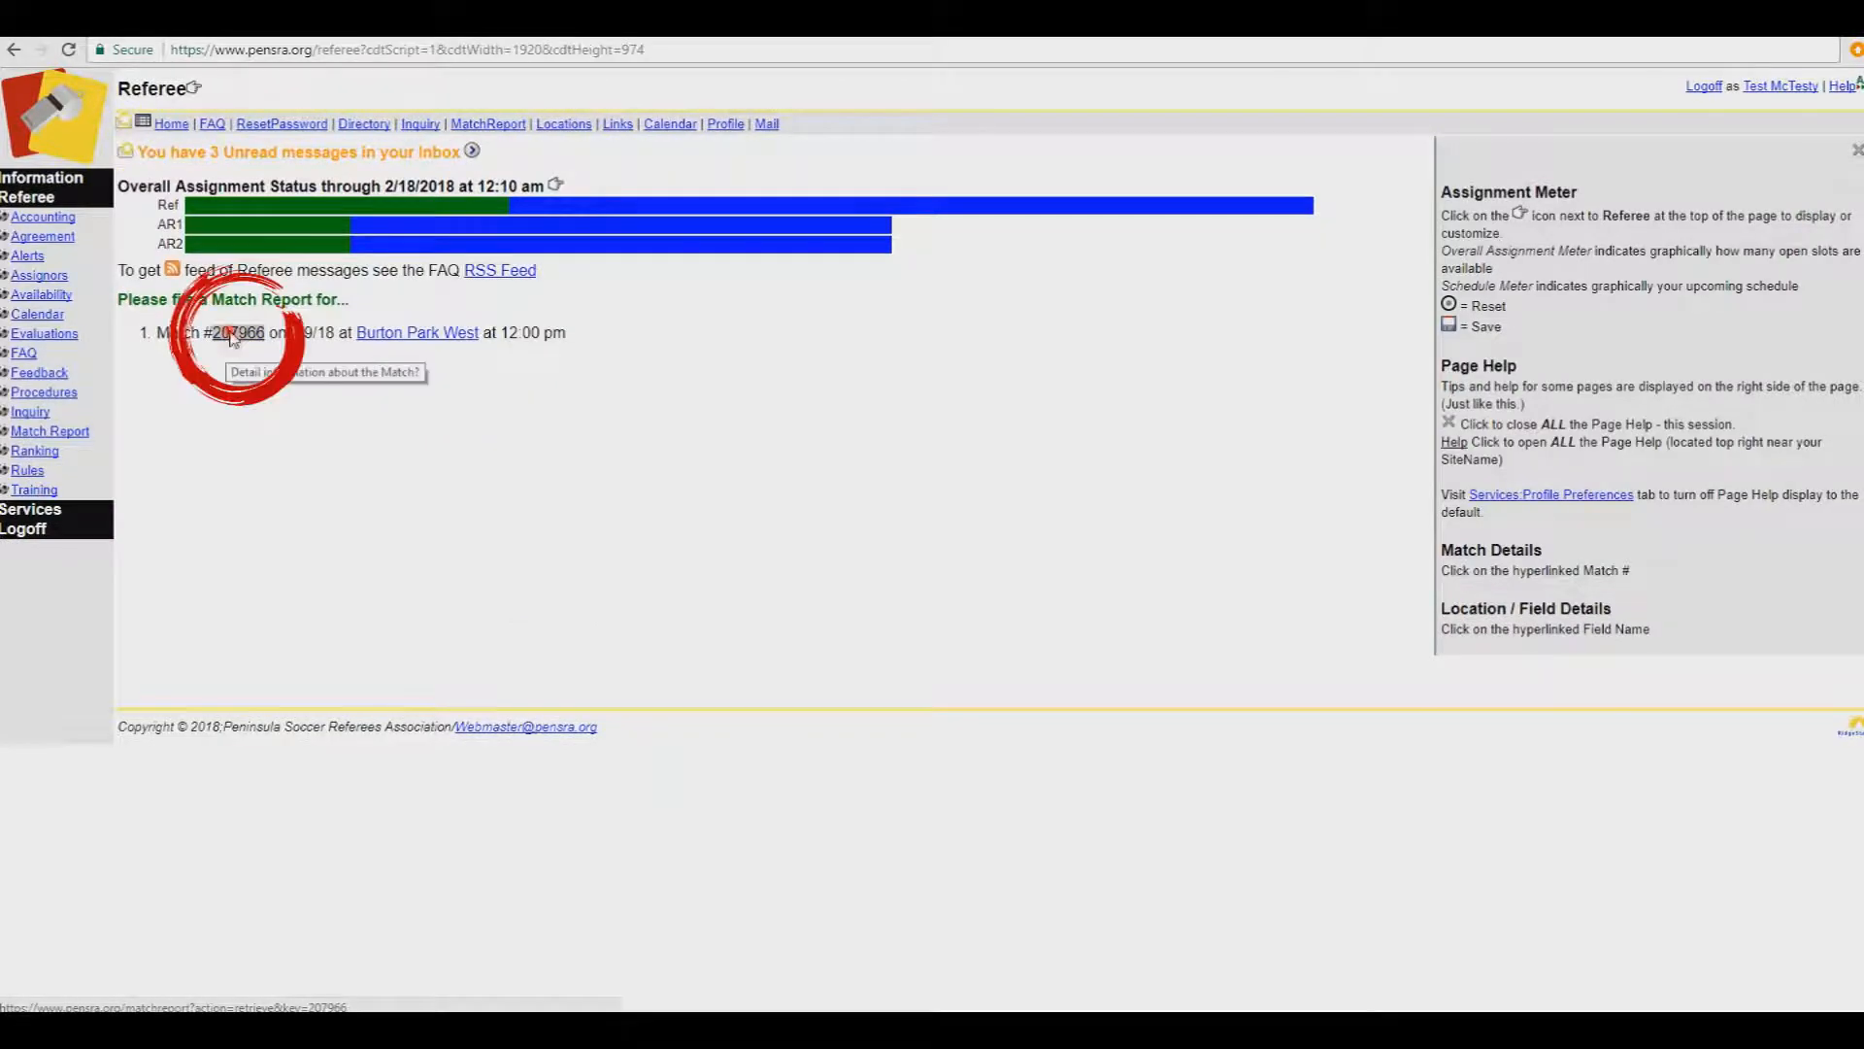
{"action": "left_click", "coordinate": [240, 353]}
{"action": "double_click", "coordinate": [427, 335]}
{"action": "type", "text": "1"}
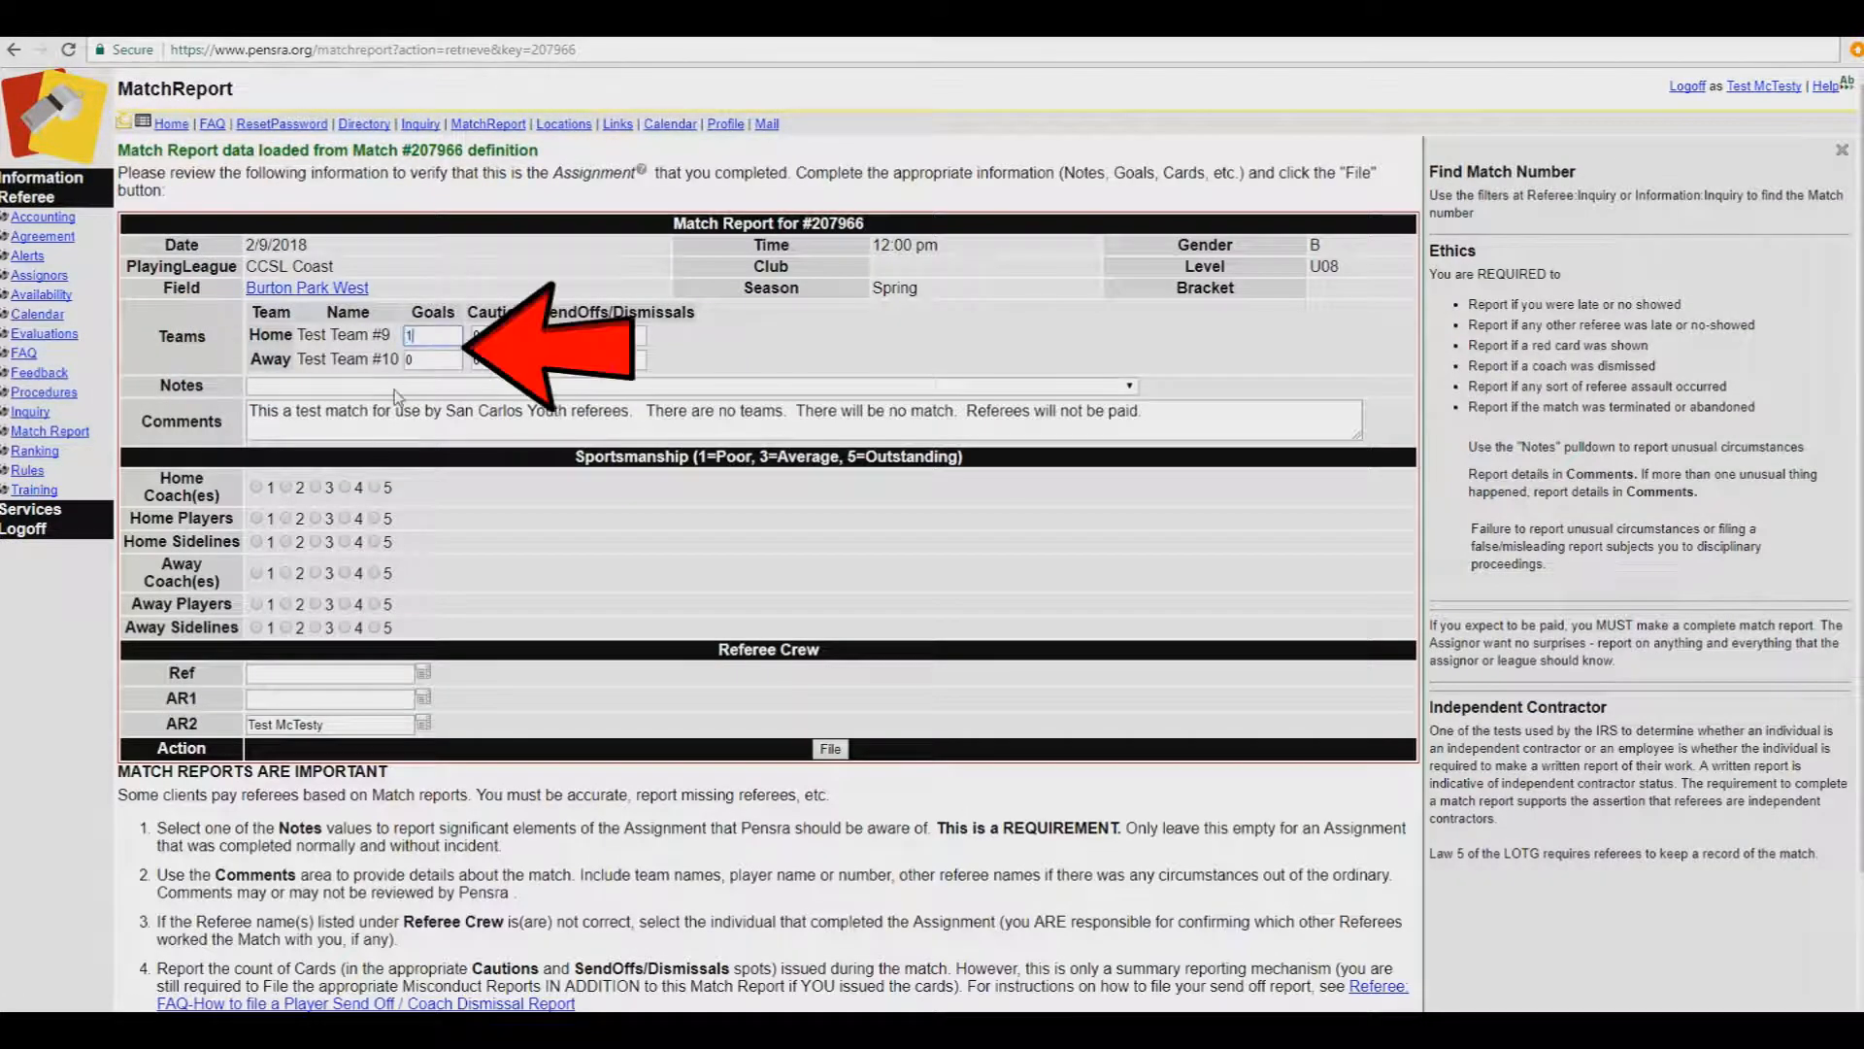
{"action": "double_click", "coordinate": [408, 361]}
{"action": "type", "text": "4"}
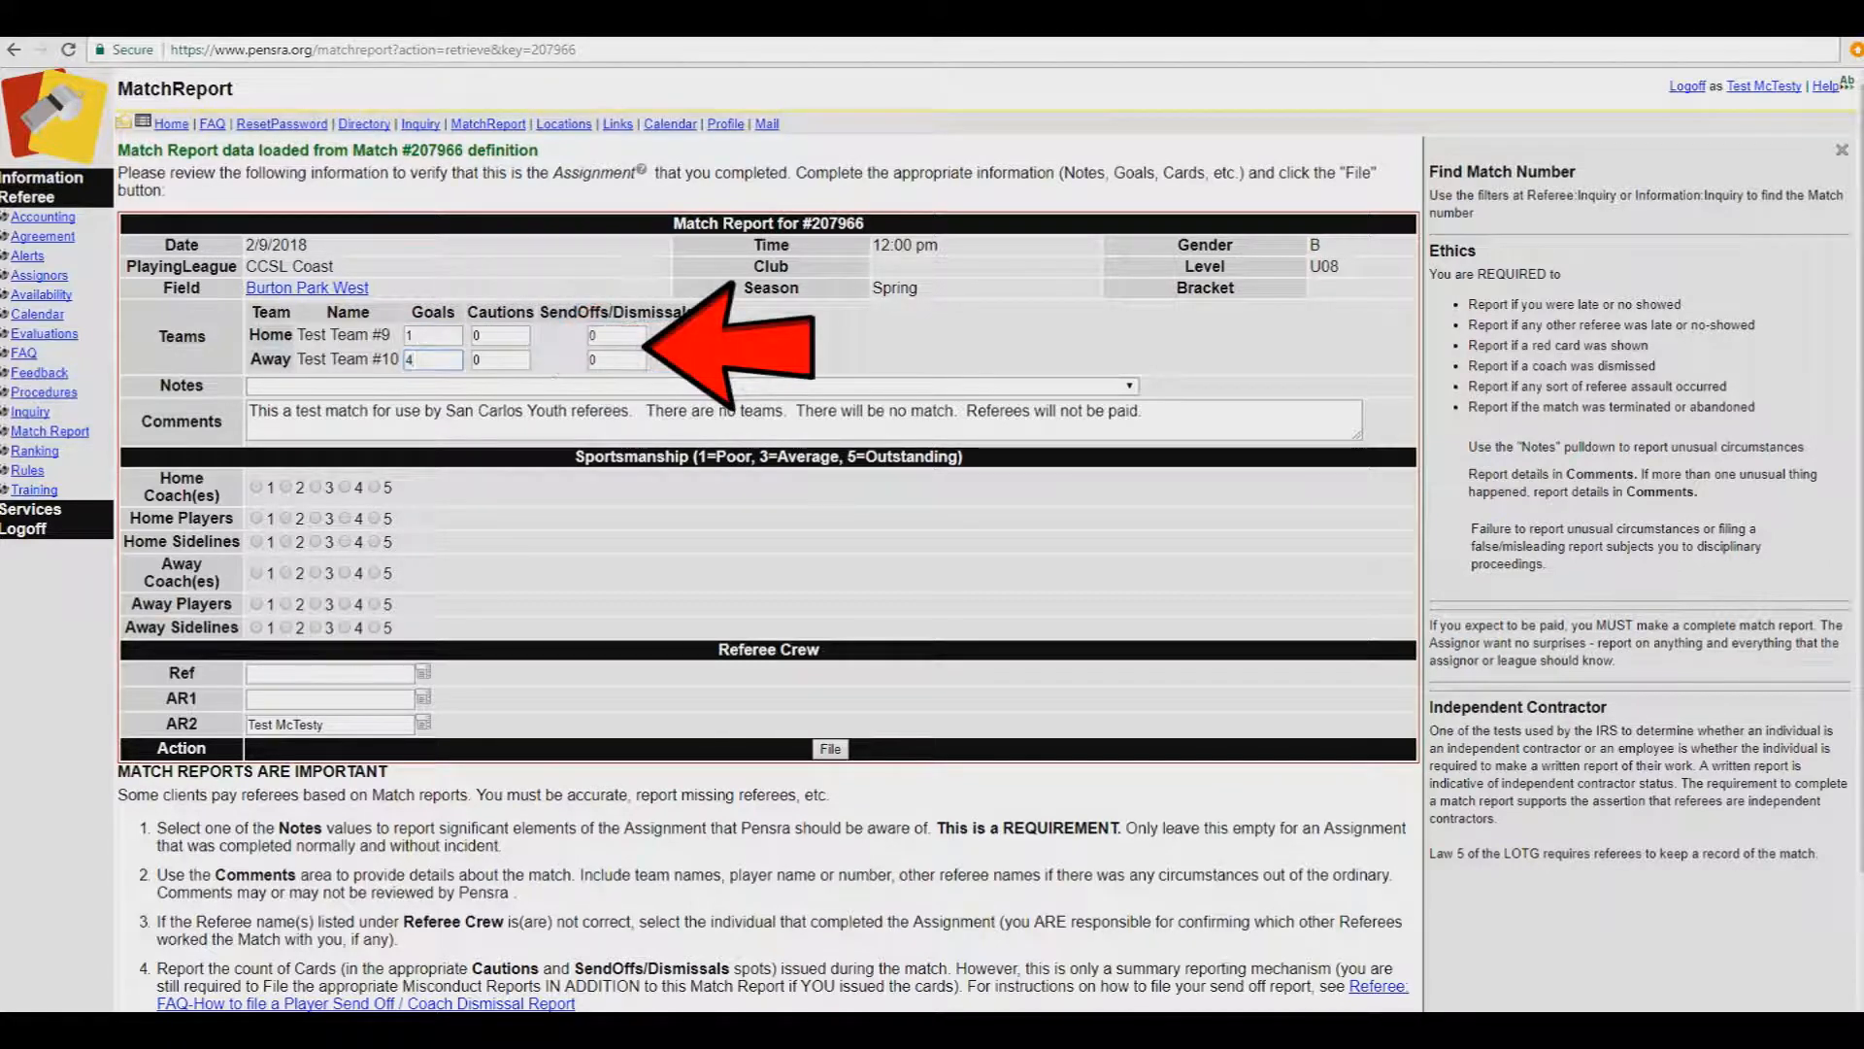
Step: Add the comment 'The game was fantastic!', rate home coaches, players and sidelines 5, and file the report
{"action": "triple_click", "coordinate": [1095, 412]}
{"action": "type", "text": "The game was fantastic!"}
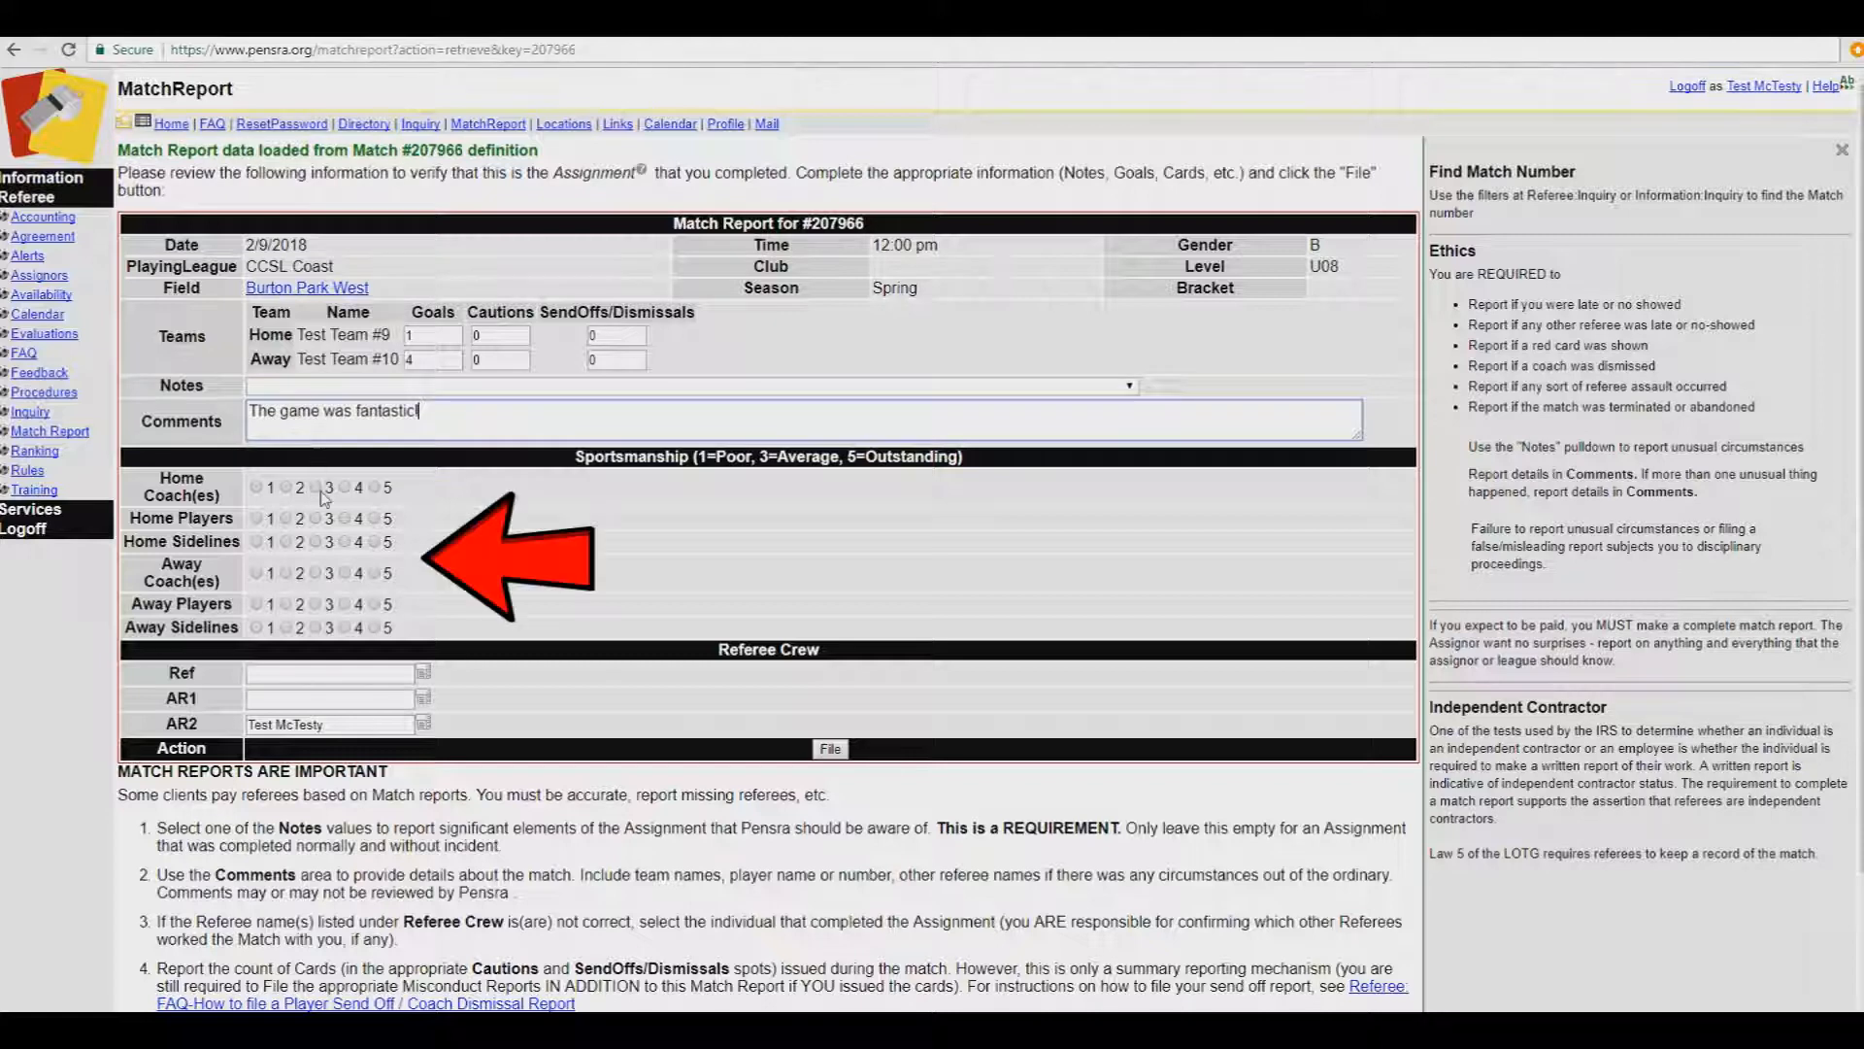
{"action": "left_click", "coordinate": [374, 488]}
{"action": "left_click", "coordinate": [375, 519]}
{"action": "left_click", "coordinate": [374, 542]}
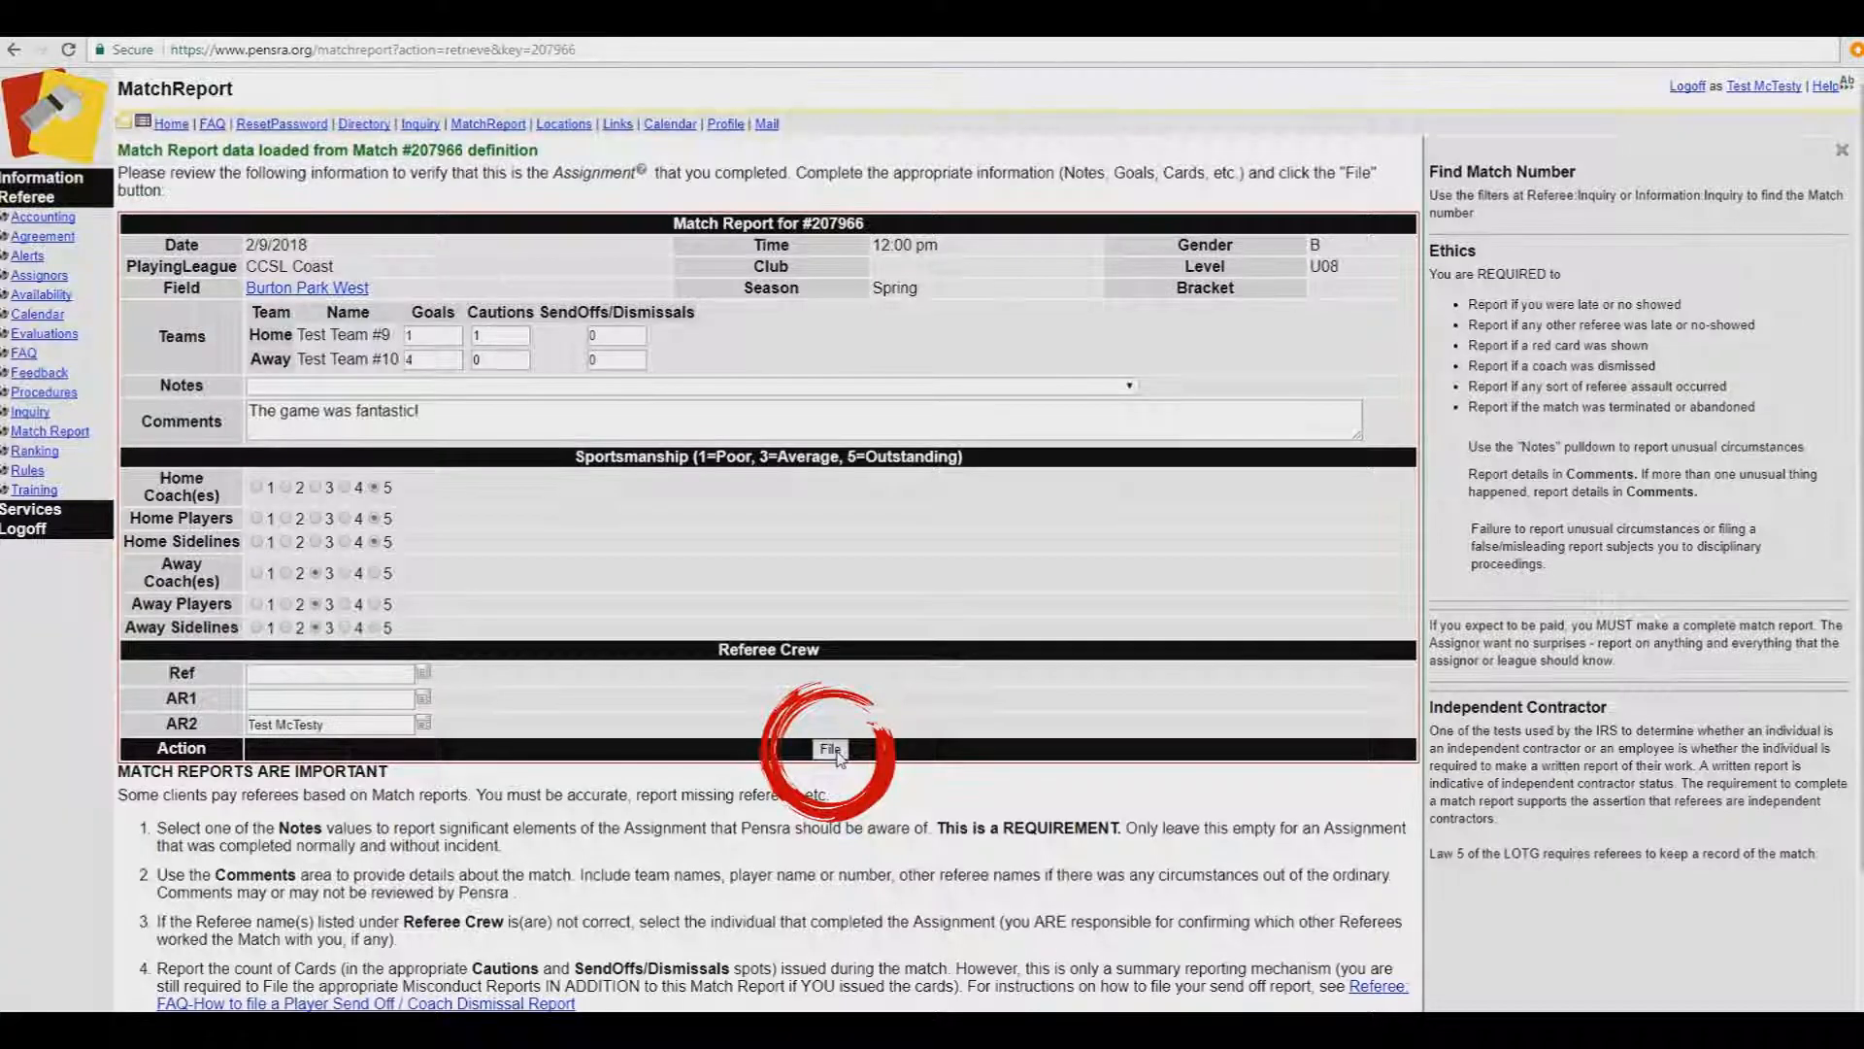
{"action": "left_click", "coordinate": [830, 750]}
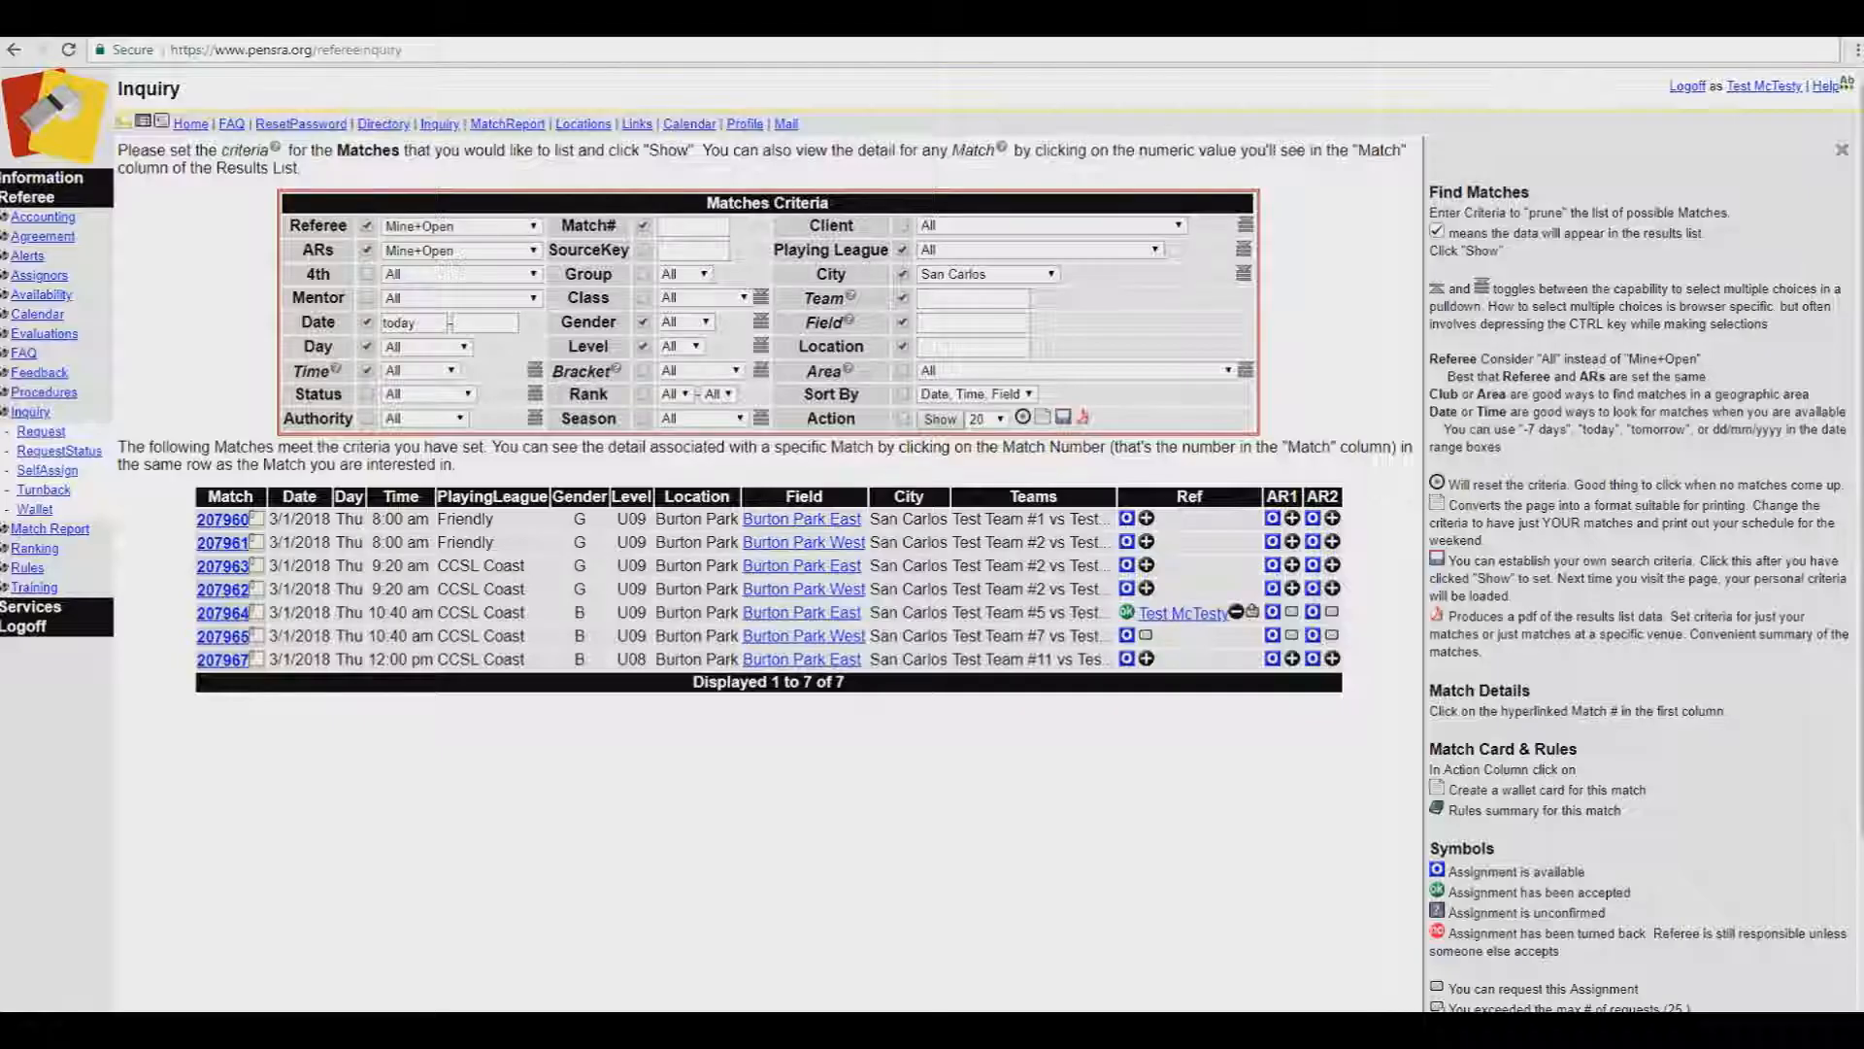
Step: Open the CCSLCoast Rules Summary from match 207964 and read through cards, passes, rosters and match lengths
{"action": "left_click", "coordinate": [223, 613]}
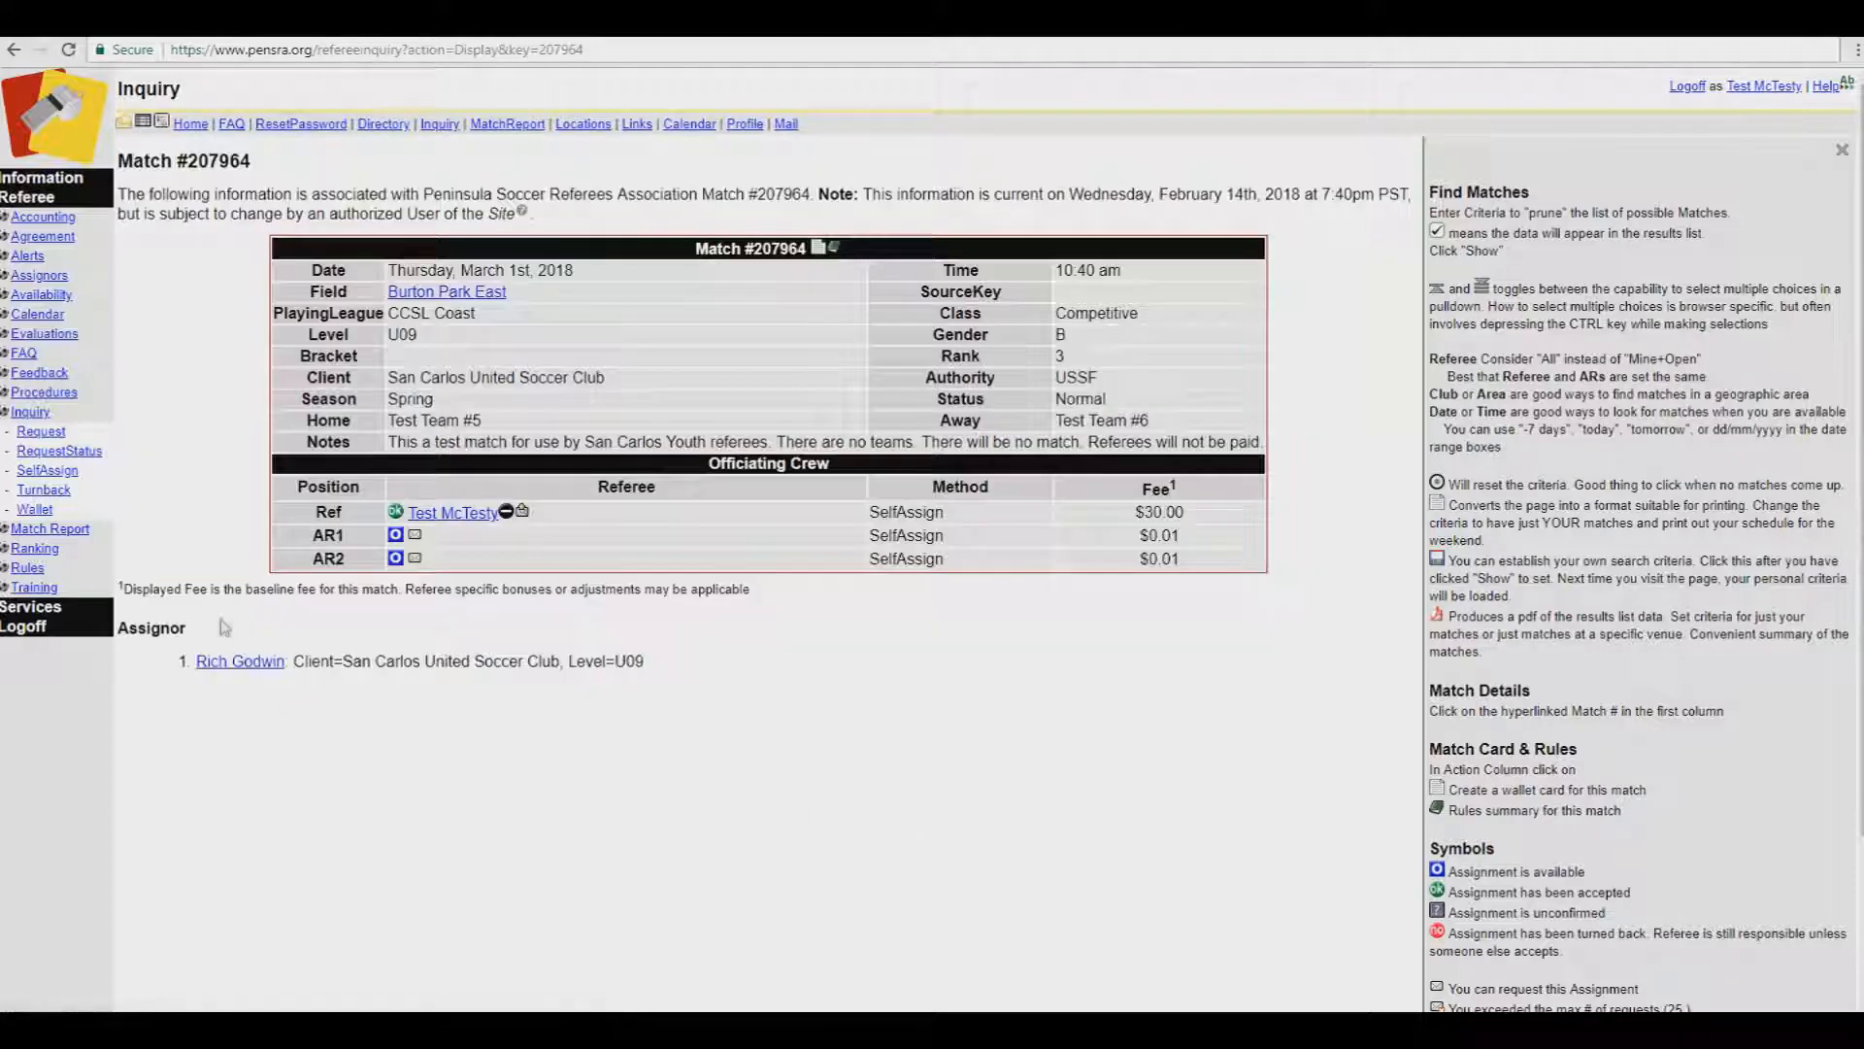
{"action": "left_click", "coordinate": [839, 254]}
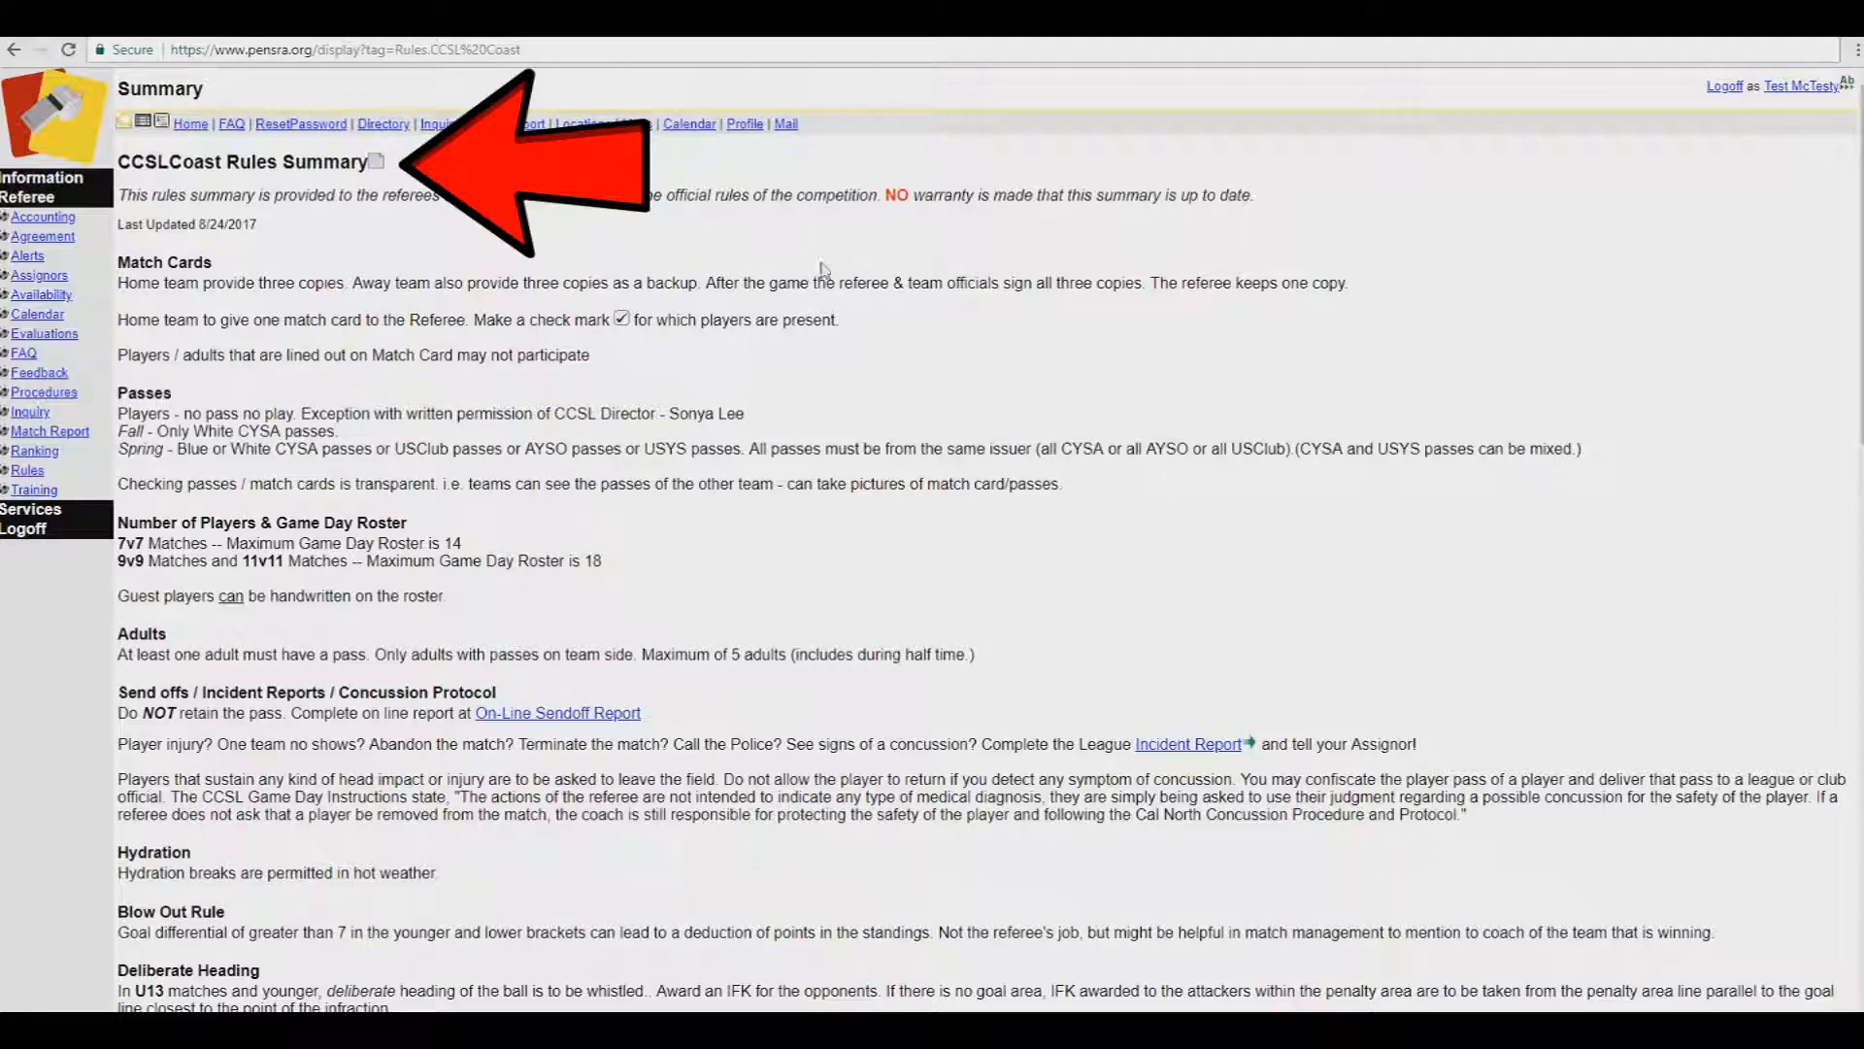
{"action": "scroll", "coordinate": [462, 456], "scroll_direction": "down", "scroll_amount": 1}
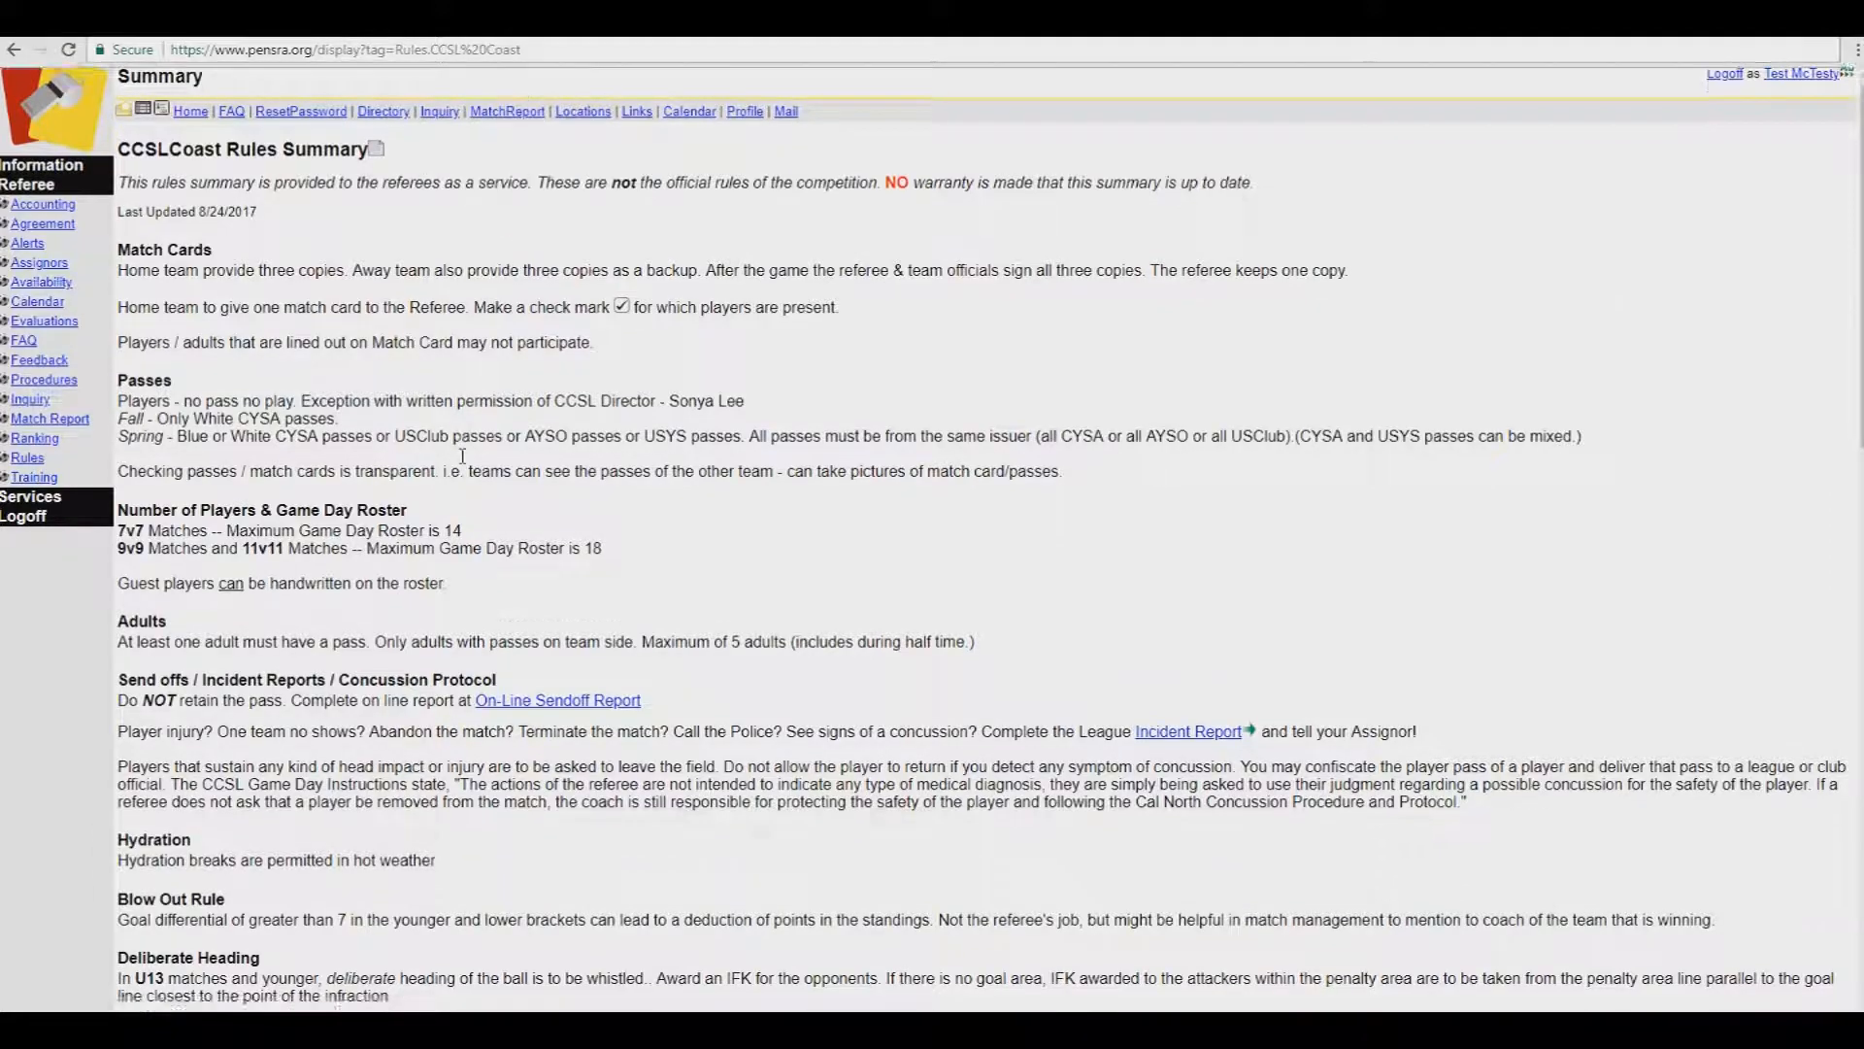
{"action": "scroll", "coordinate": [788, 417], "scroll_direction": "down", "scroll_amount": 8}
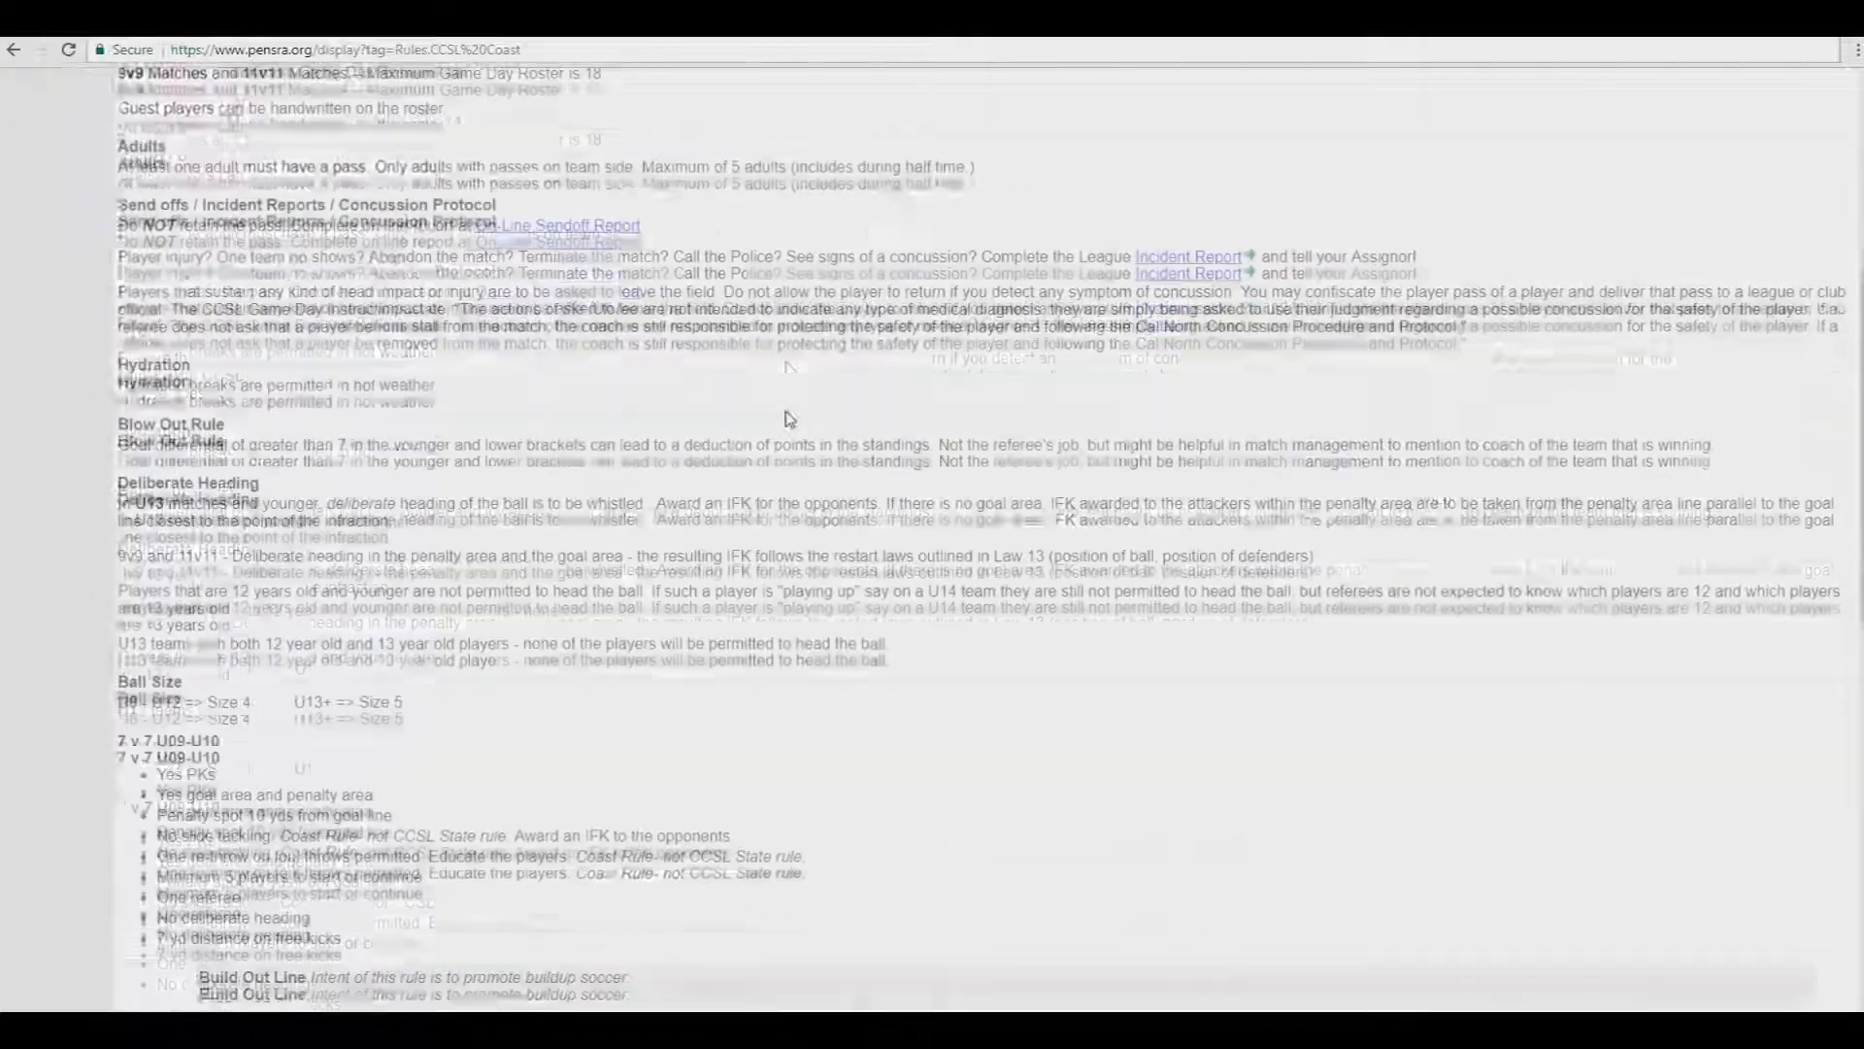
{"action": "scroll", "coordinate": [789, 418], "scroll_direction": "down", "scroll_amount": 2}
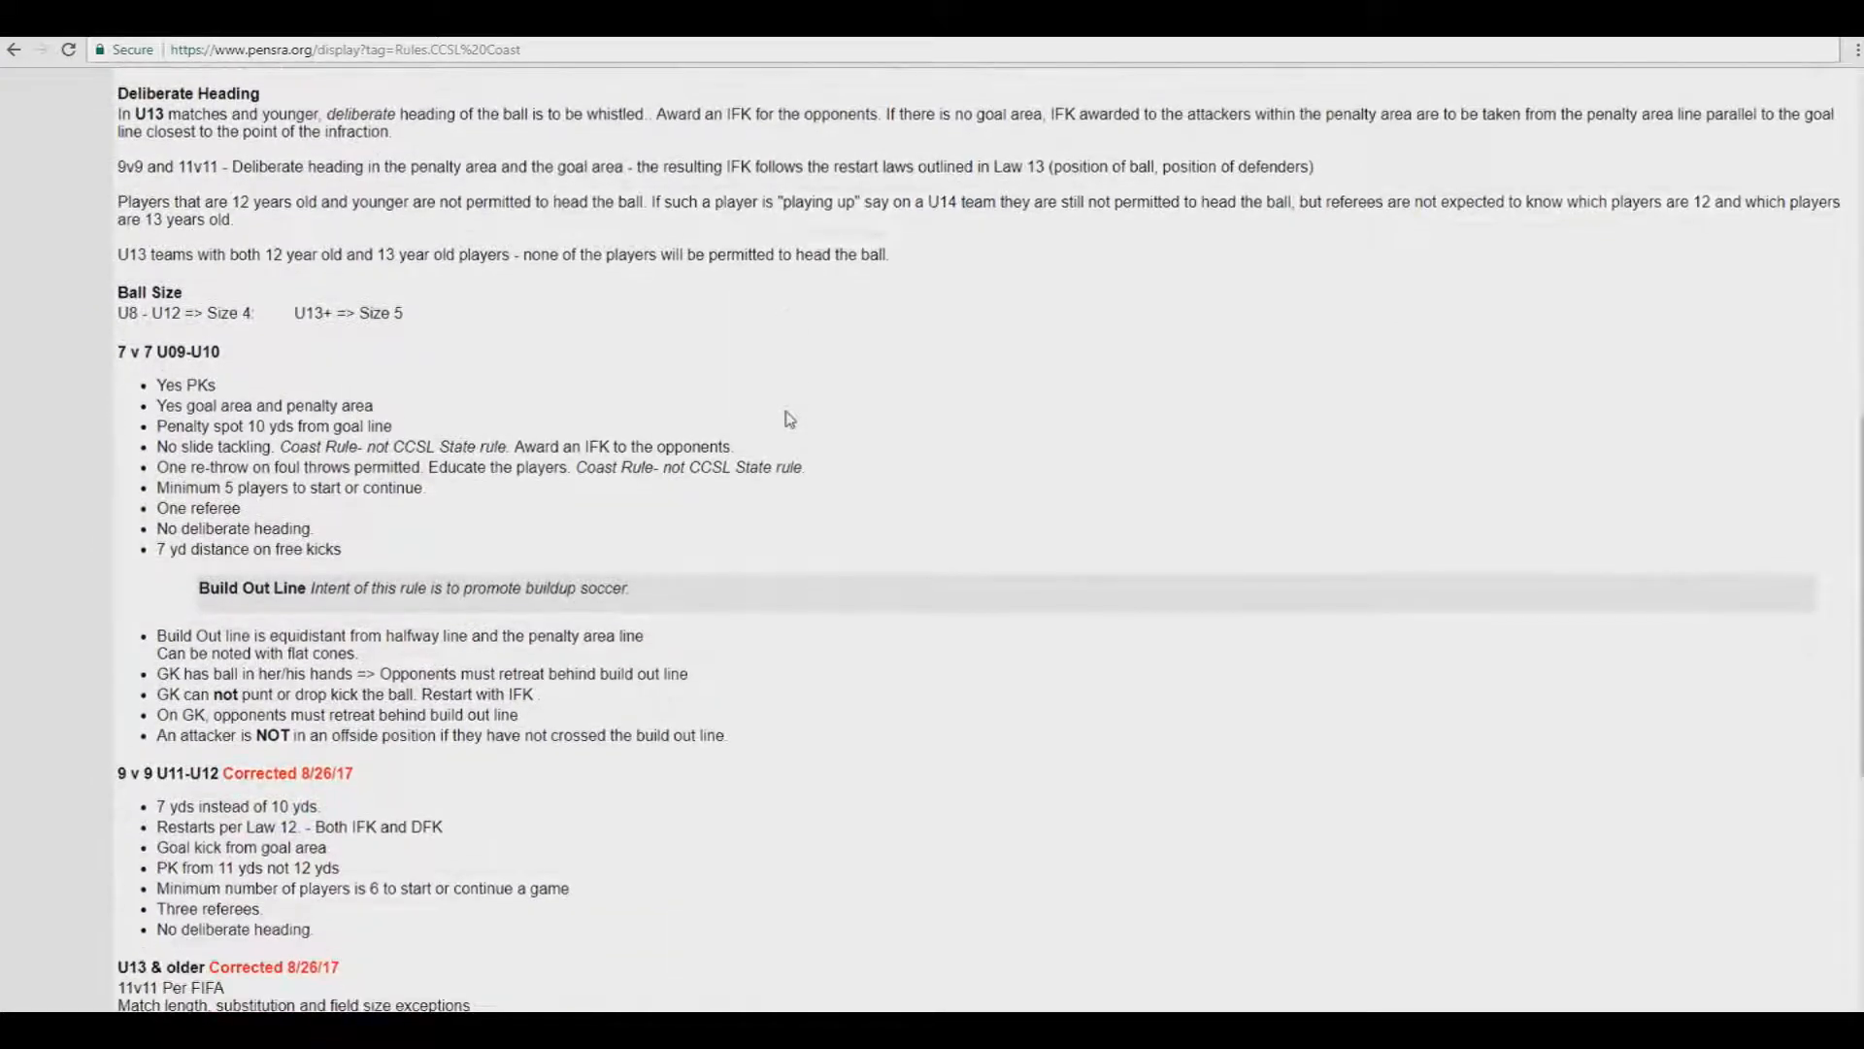
{"action": "scroll", "coordinate": [789, 418], "scroll_direction": "down", "scroll_amount": 3}
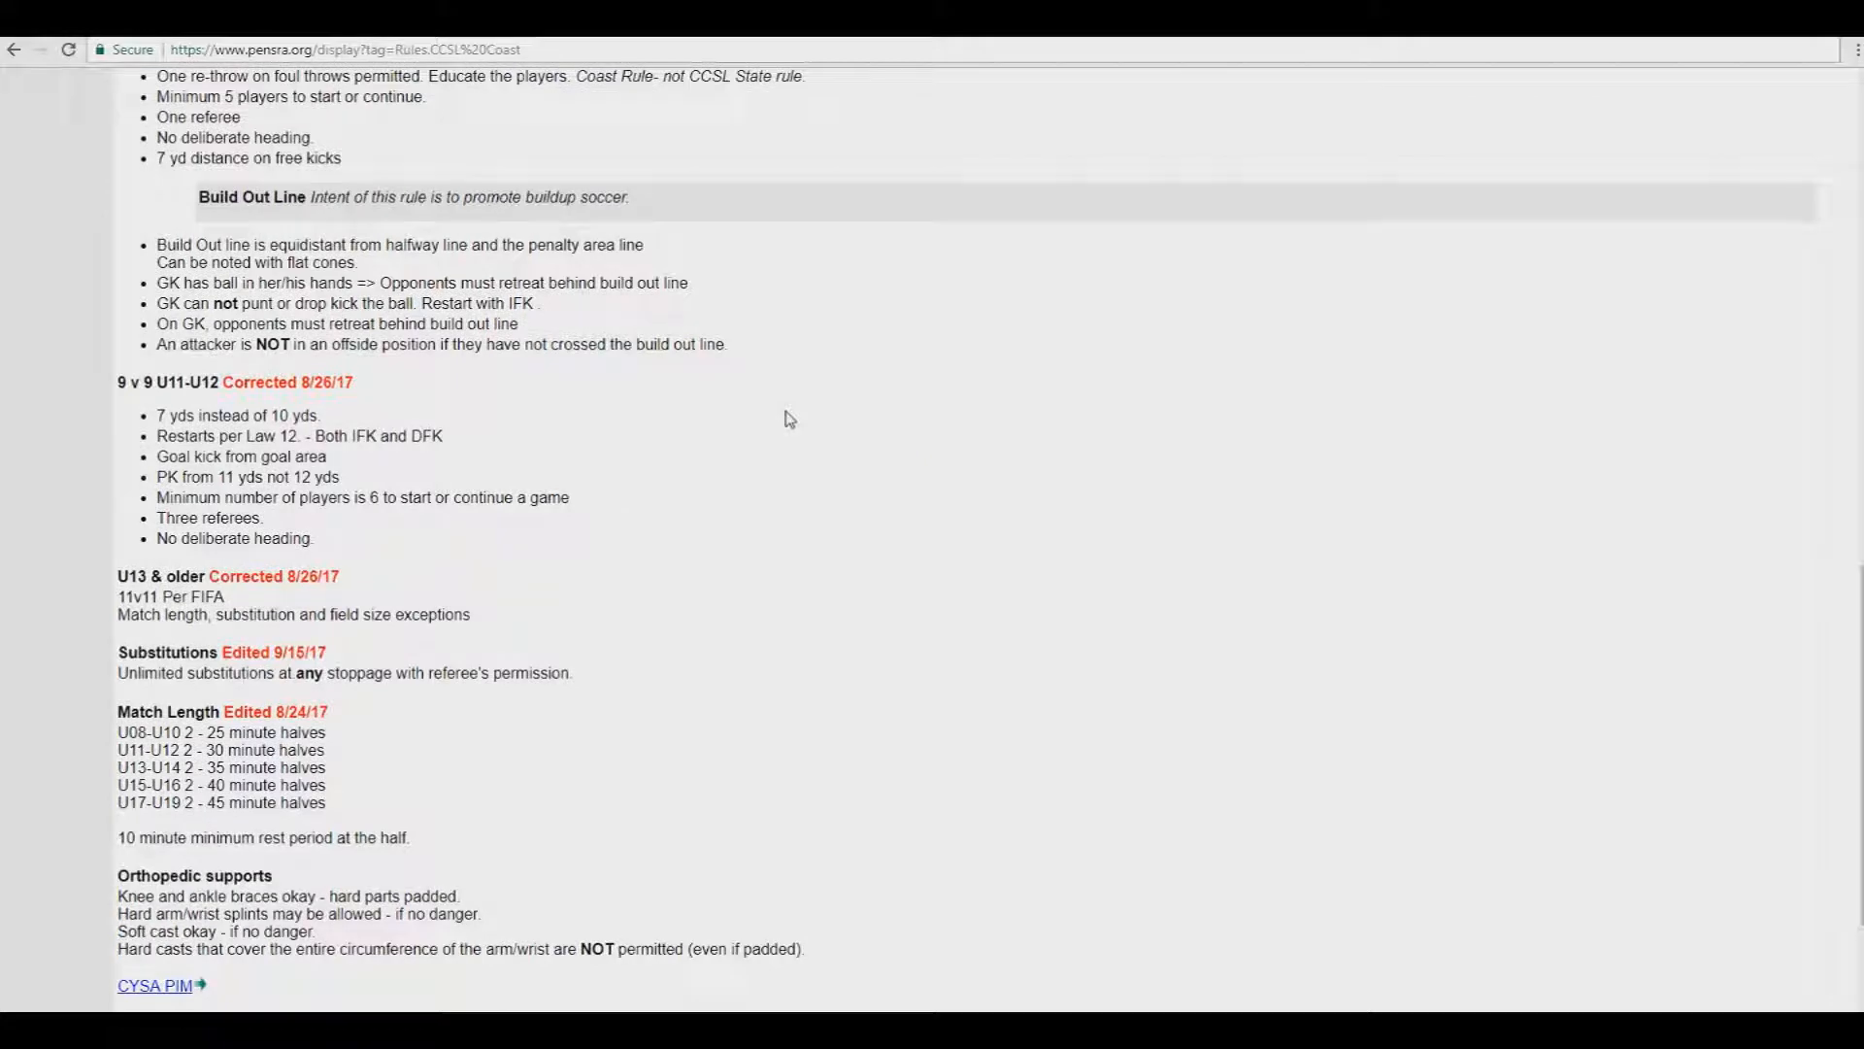
{"action": "scroll", "coordinate": [789, 418], "scroll_direction": "down", "scroll_amount": 2}
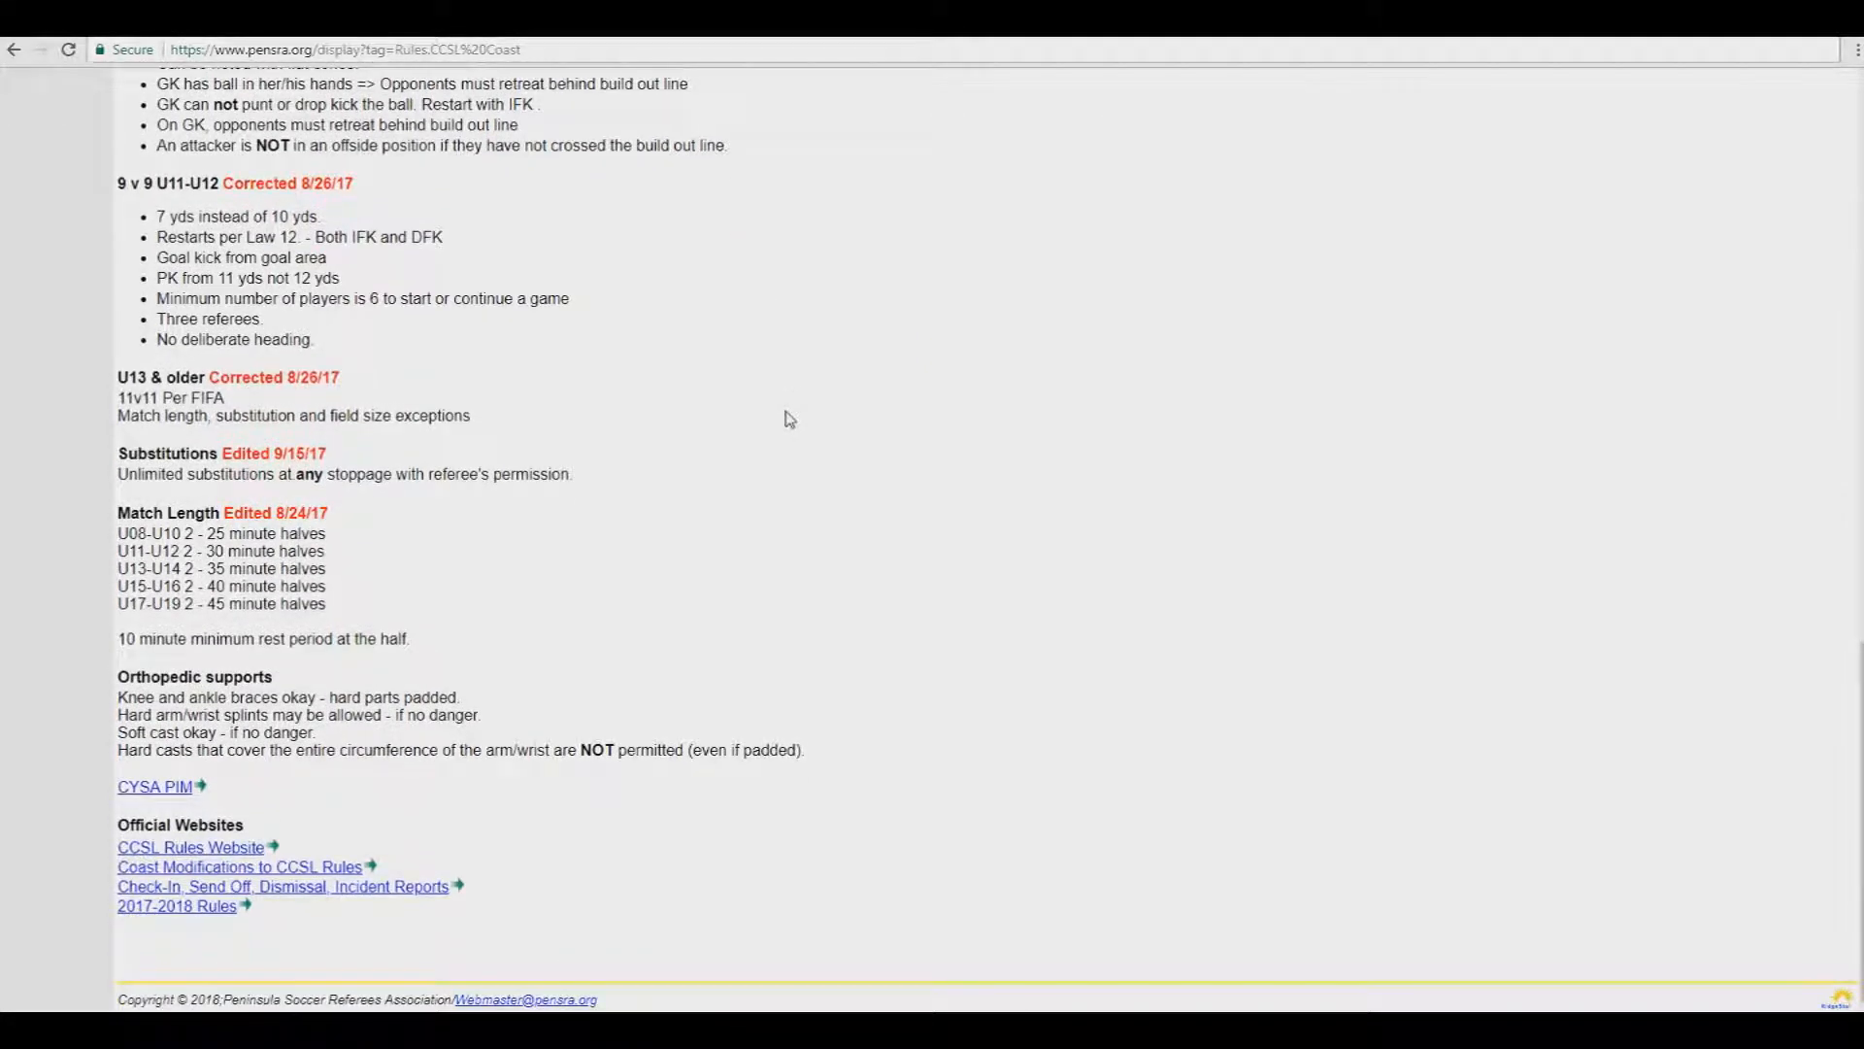
{"action": "scroll", "coordinate": [790, 419], "scroll_direction": "up", "scroll_amount": 16}
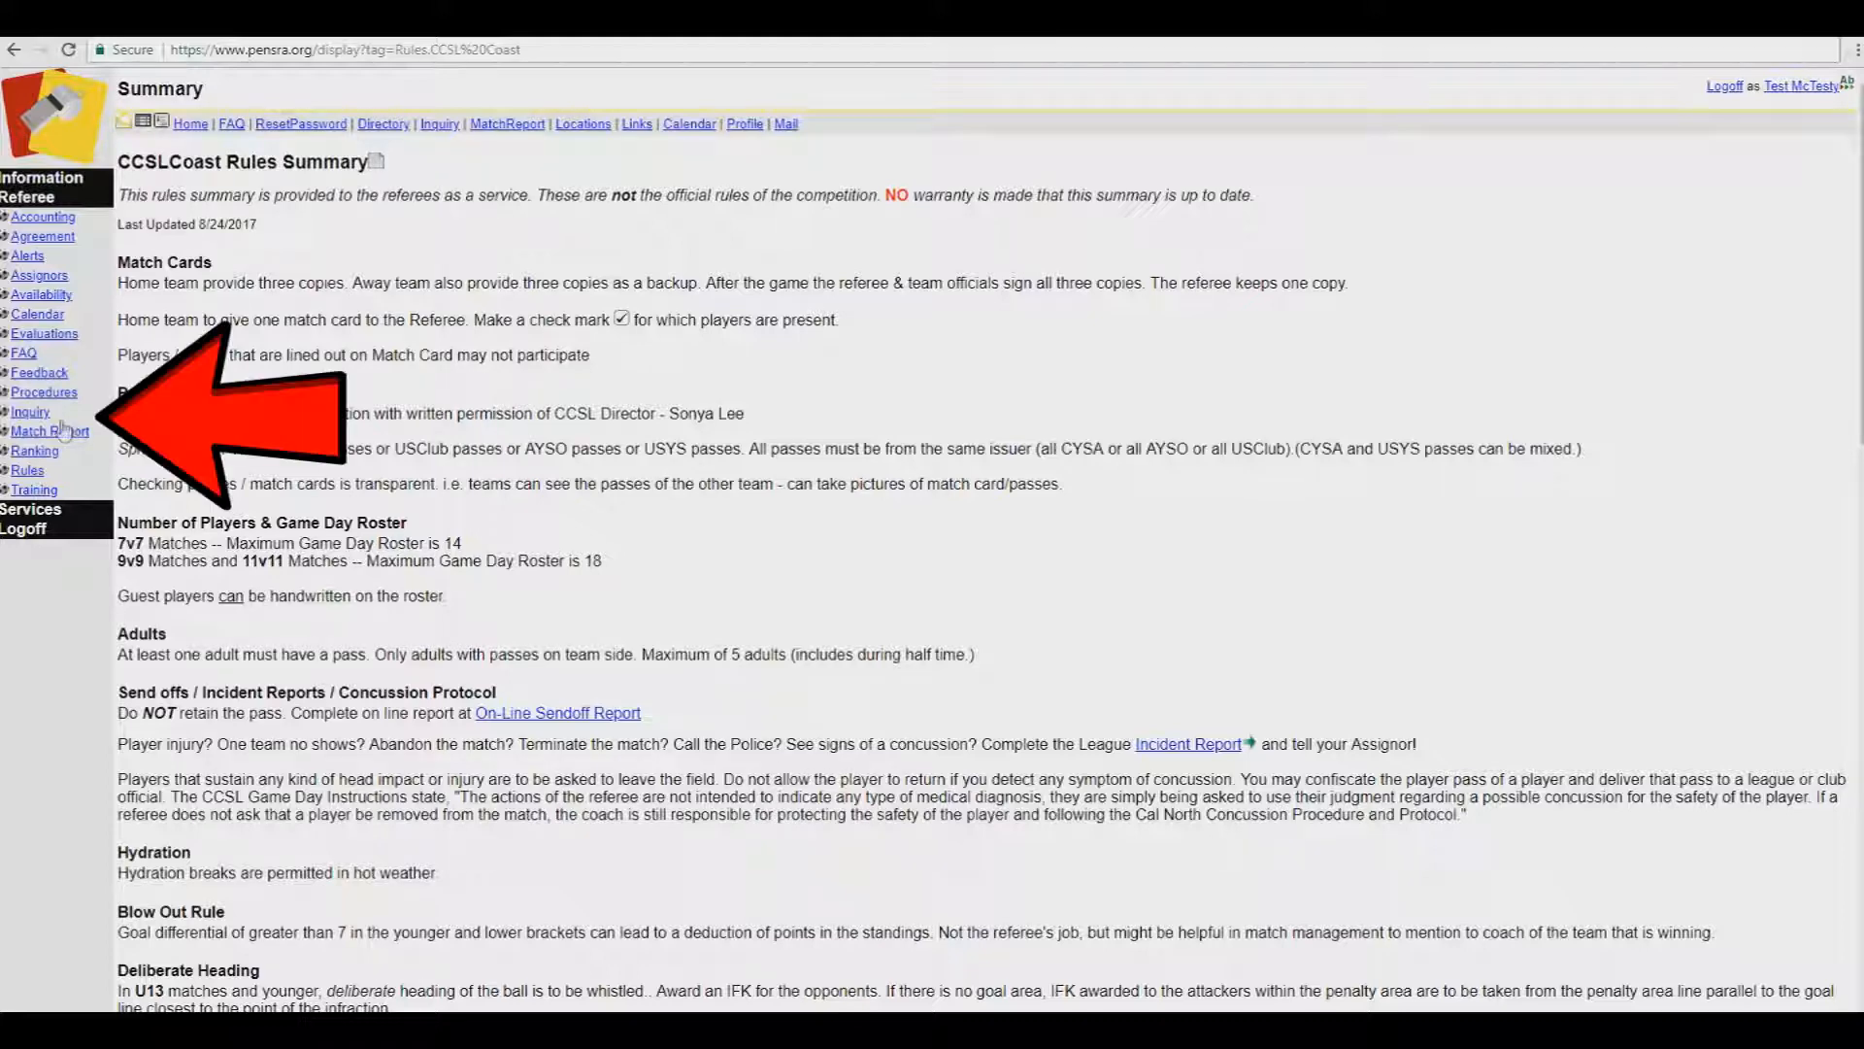
Step: Revisit match 207964's league rules, then open the NorCal Premier Rules Summary from the Rules list
{"action": "left_click", "coordinate": [30, 412]}
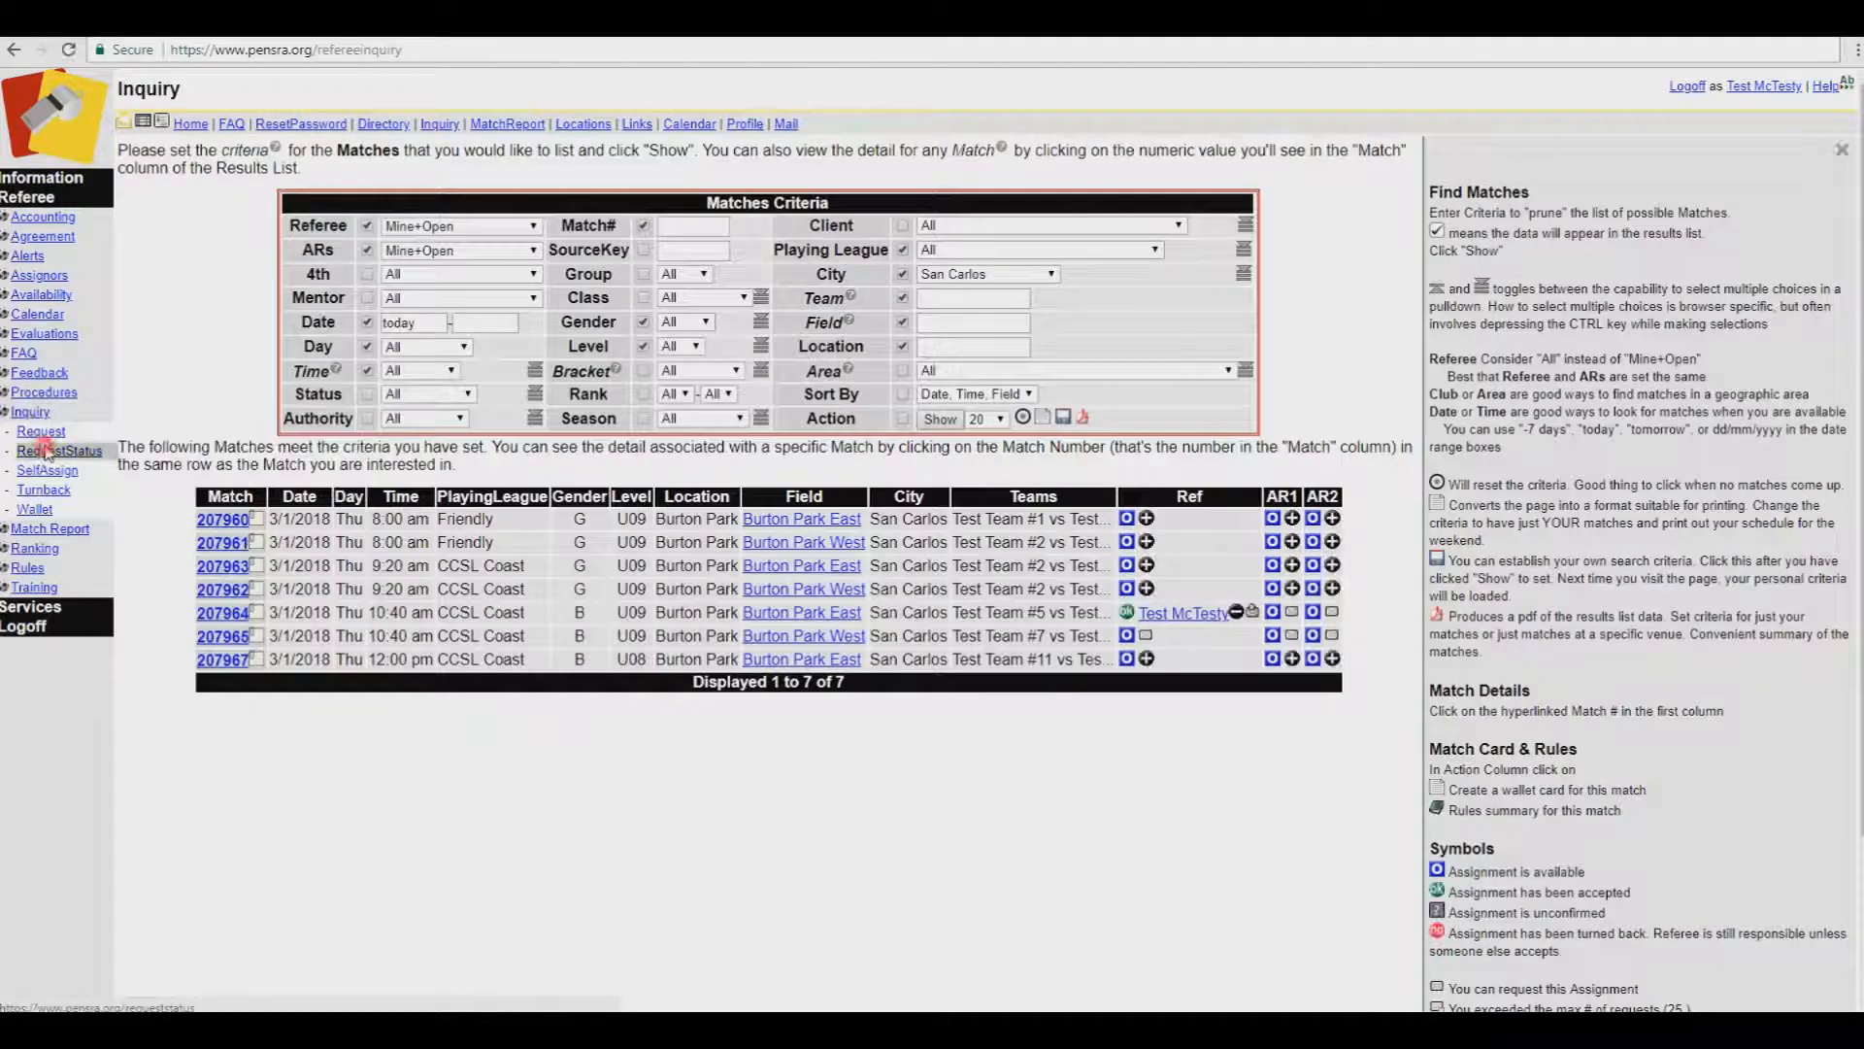
{"action": "left_click", "coordinate": [44, 450]}
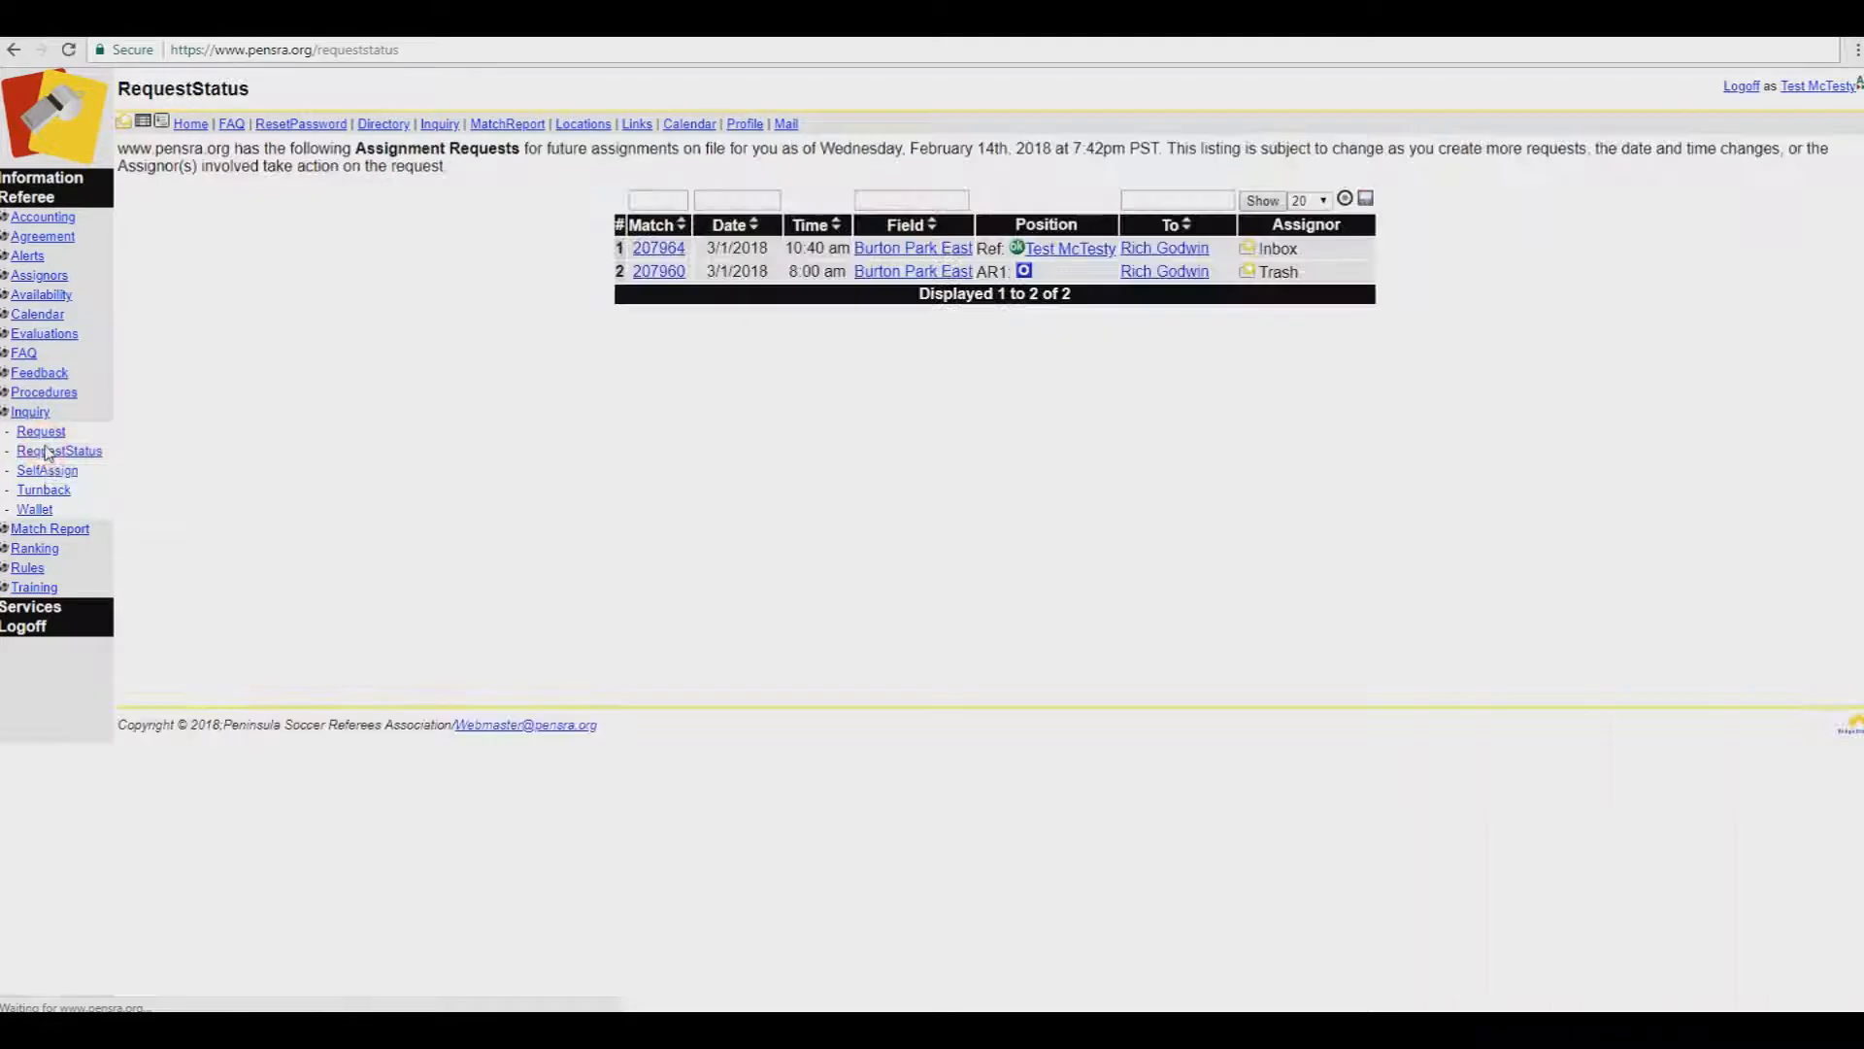
{"action": "left_click", "coordinate": [659, 249]}
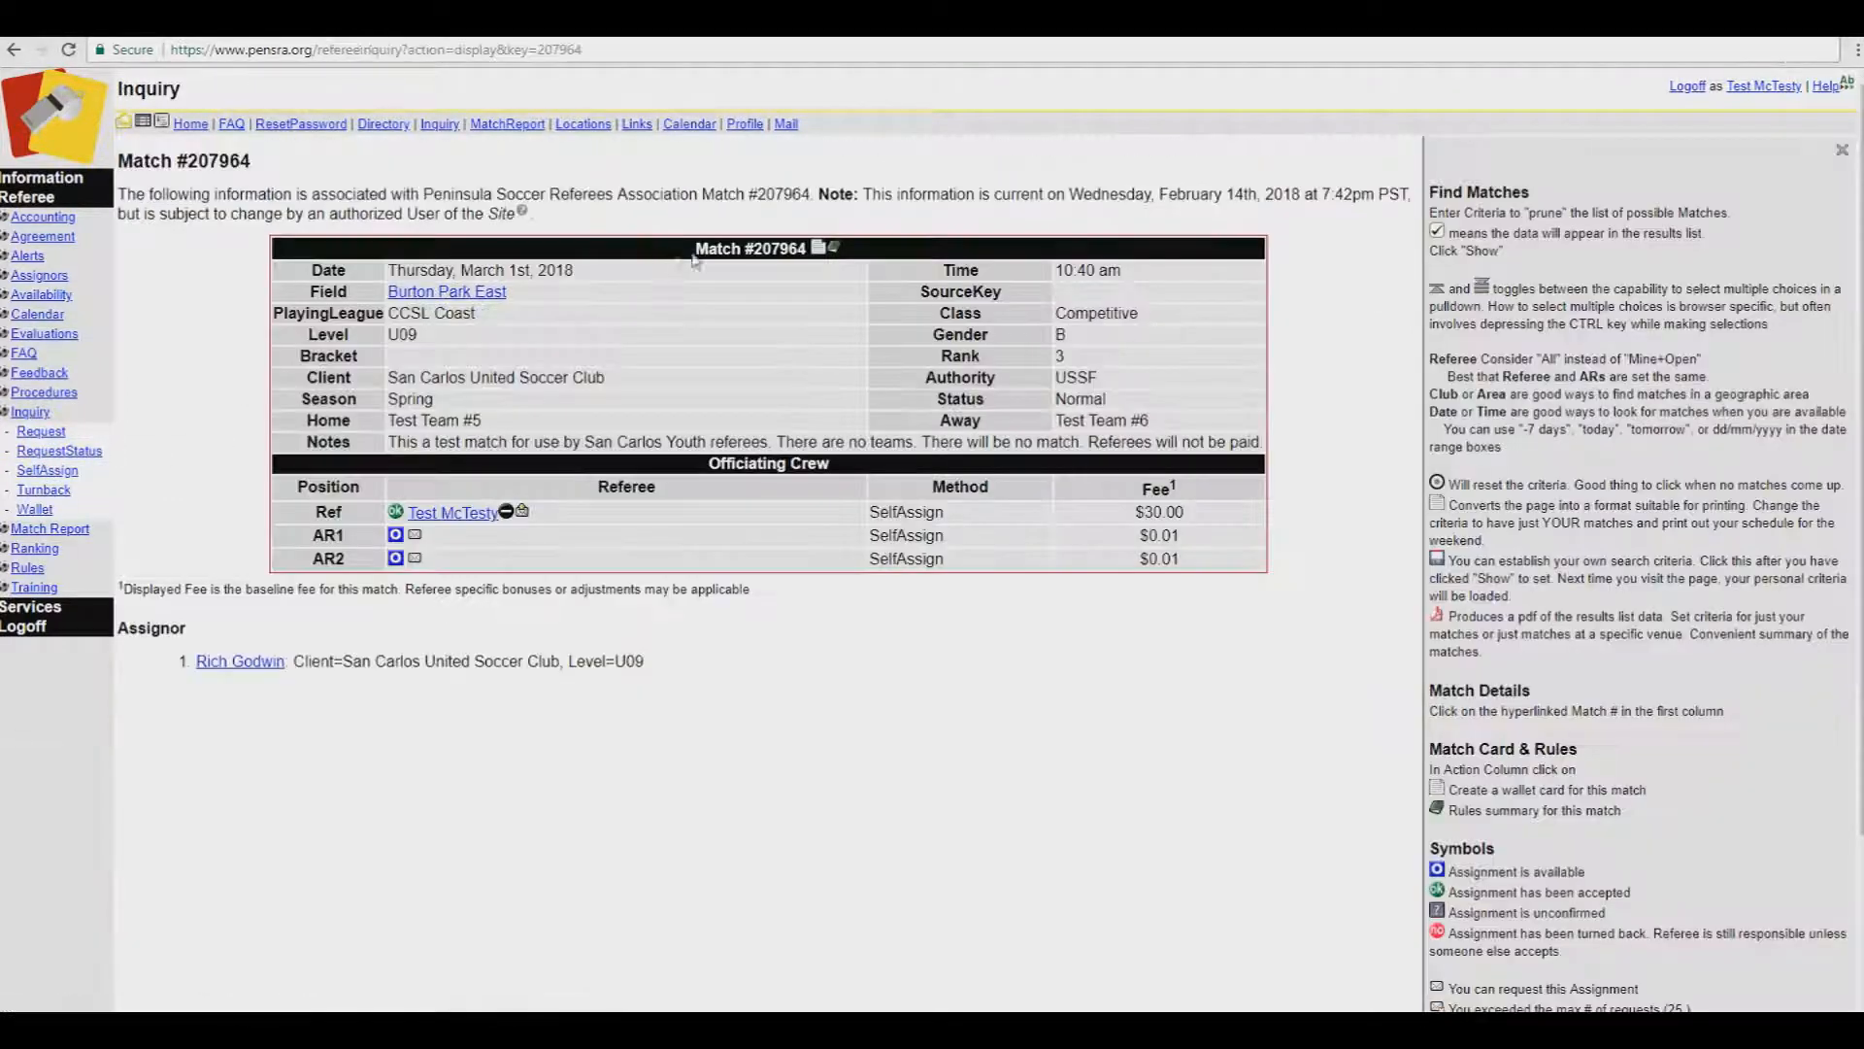
{"action": "left_click", "coordinate": [833, 251]}
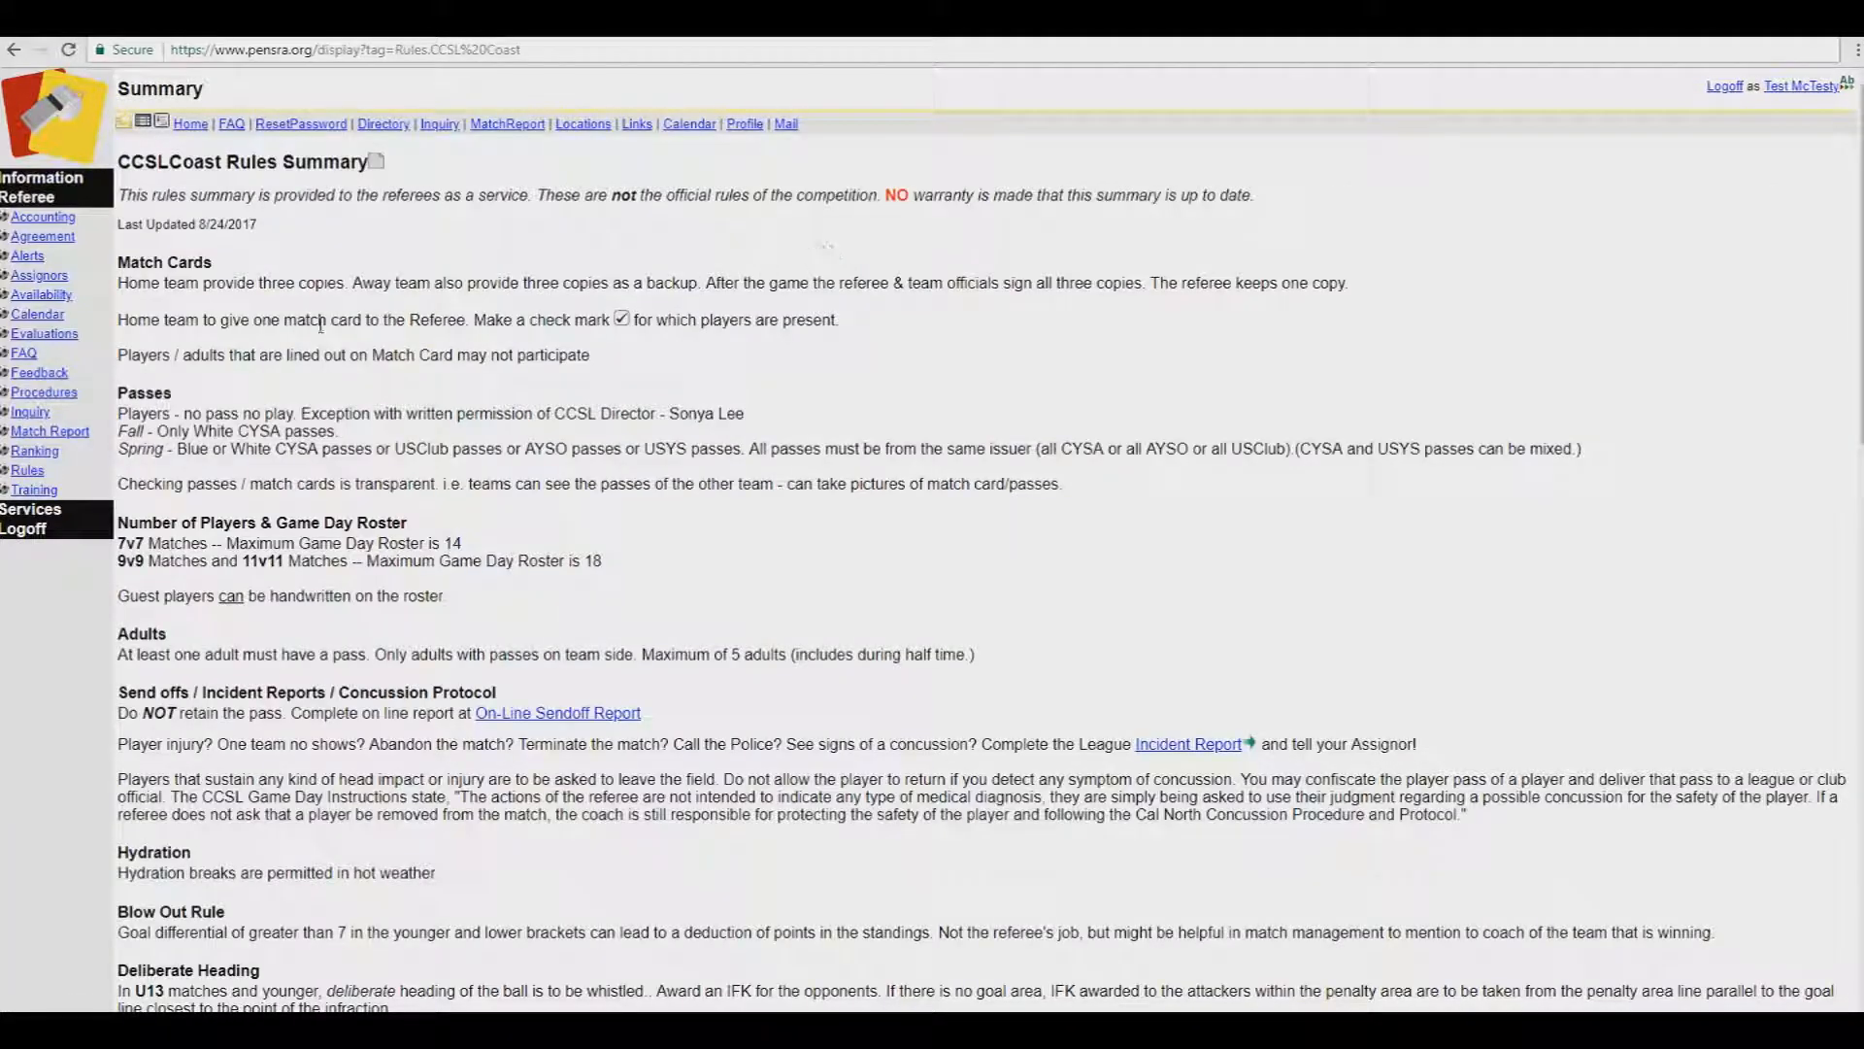
{"action": "left_click", "coordinate": [27, 471]}
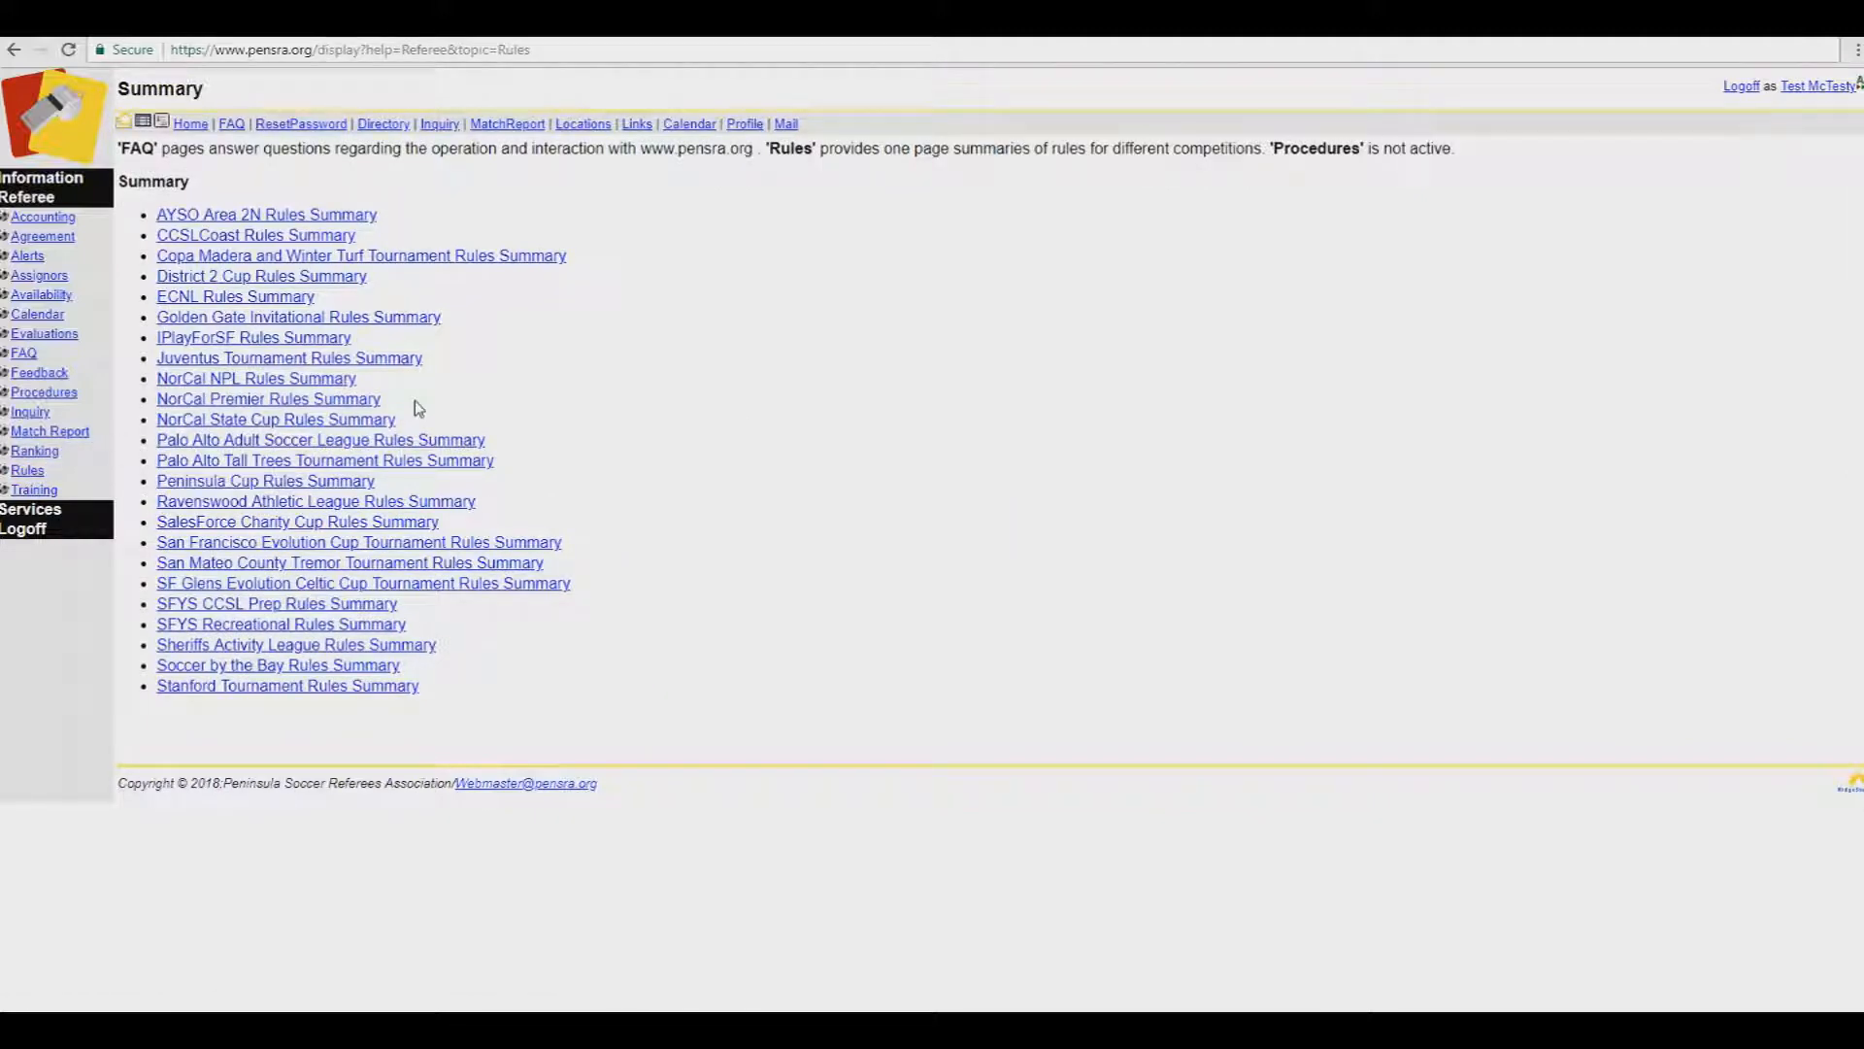
{"action": "left_click", "coordinate": [355, 400]}
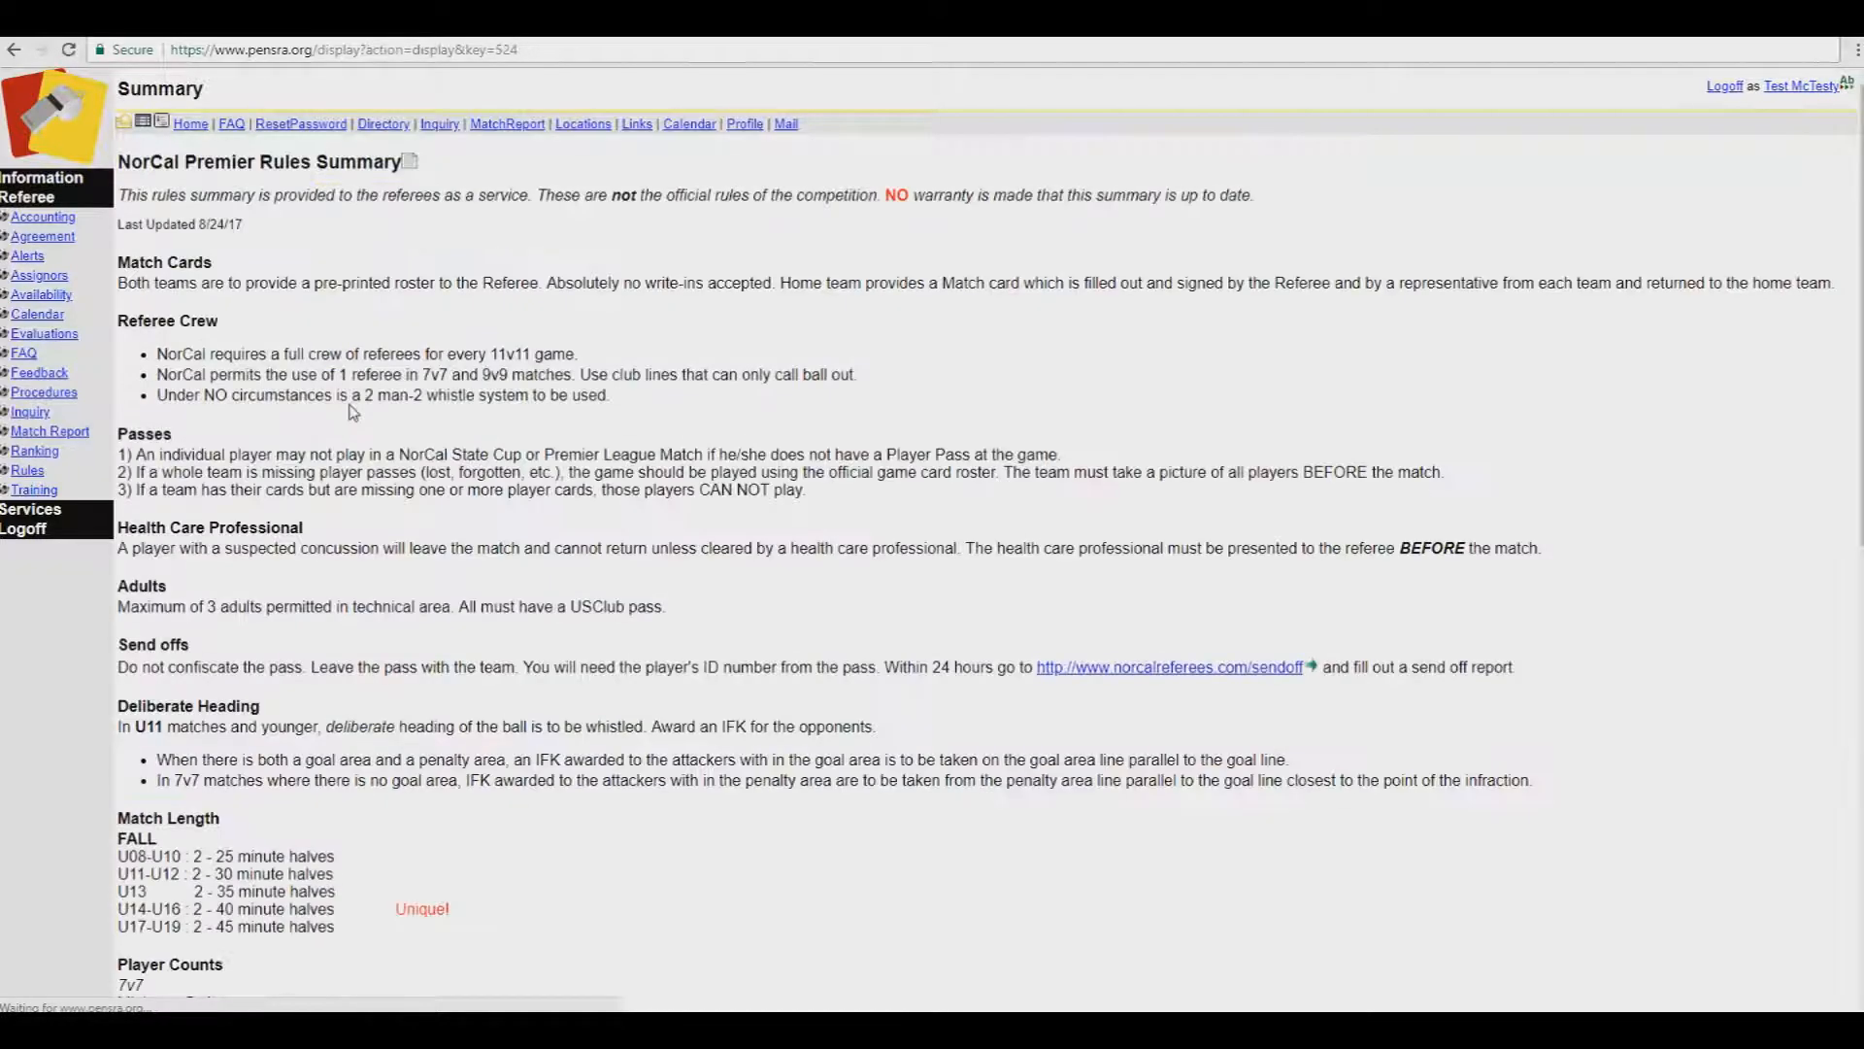